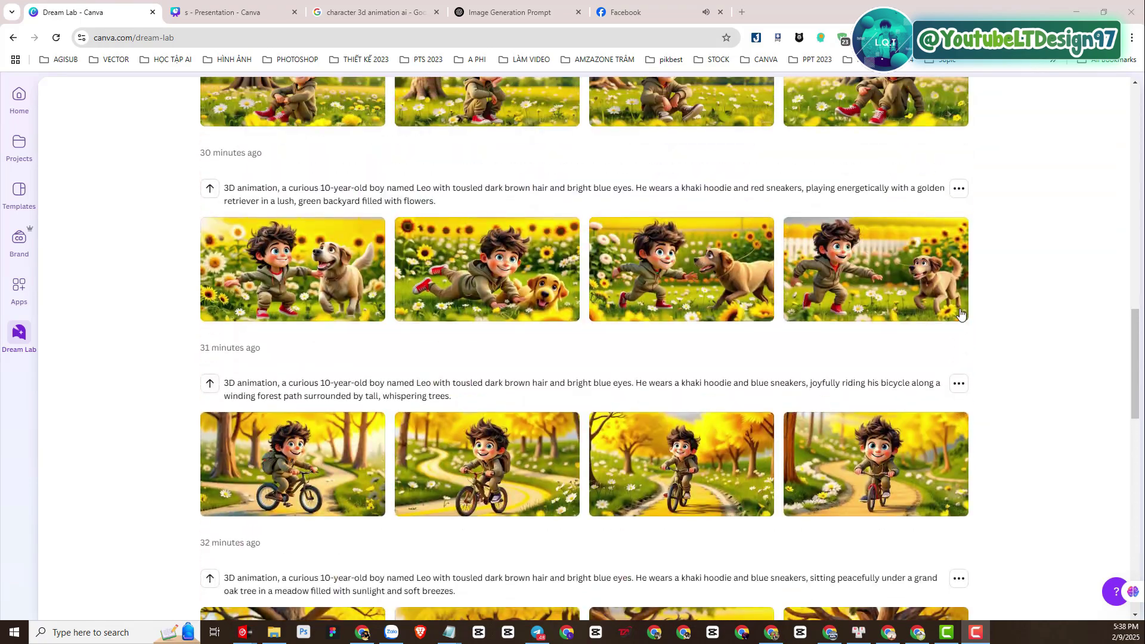
Review the previously generated 3D boy image sets and their prompts in the Dream Lab history
scroll(960, 314, up, 15)
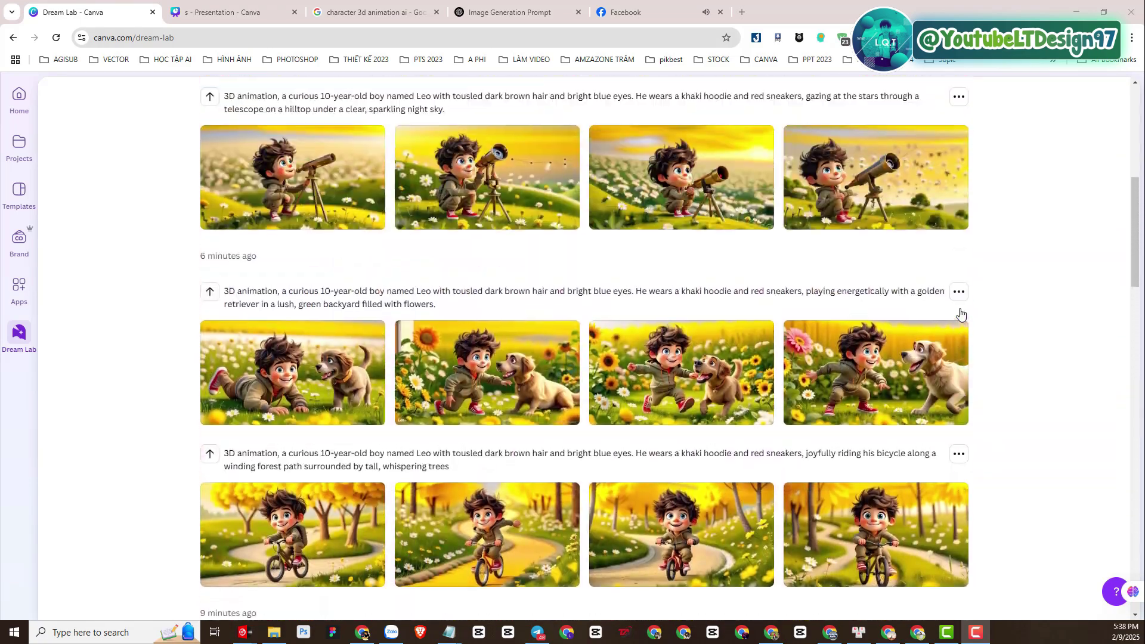
scroll(960, 315, down, 12)
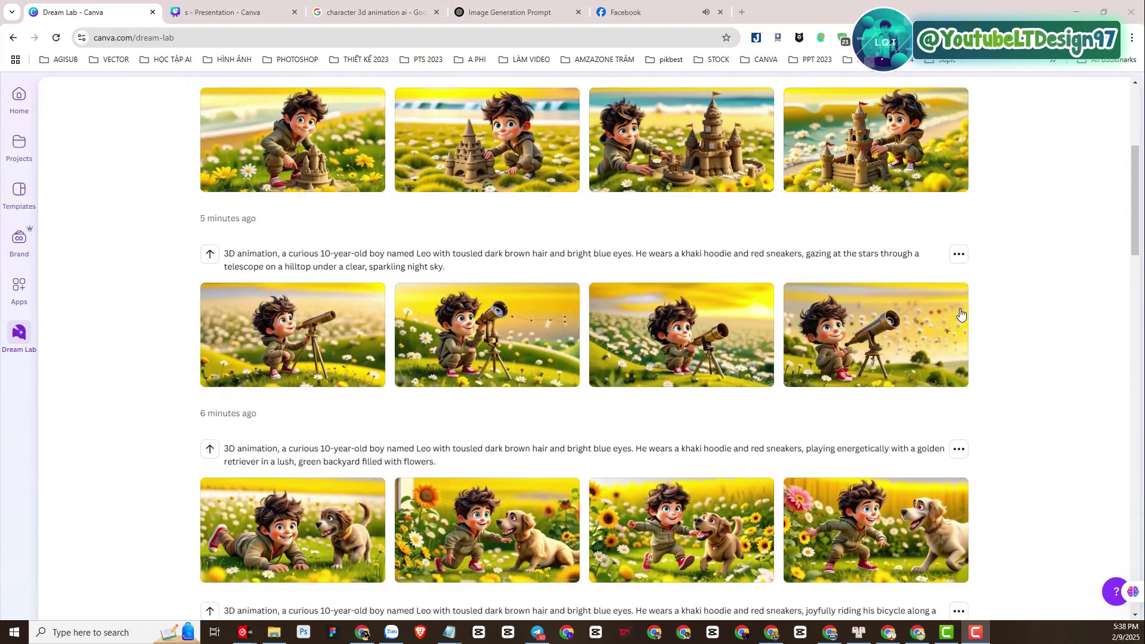
scroll(960, 314, up, 8)
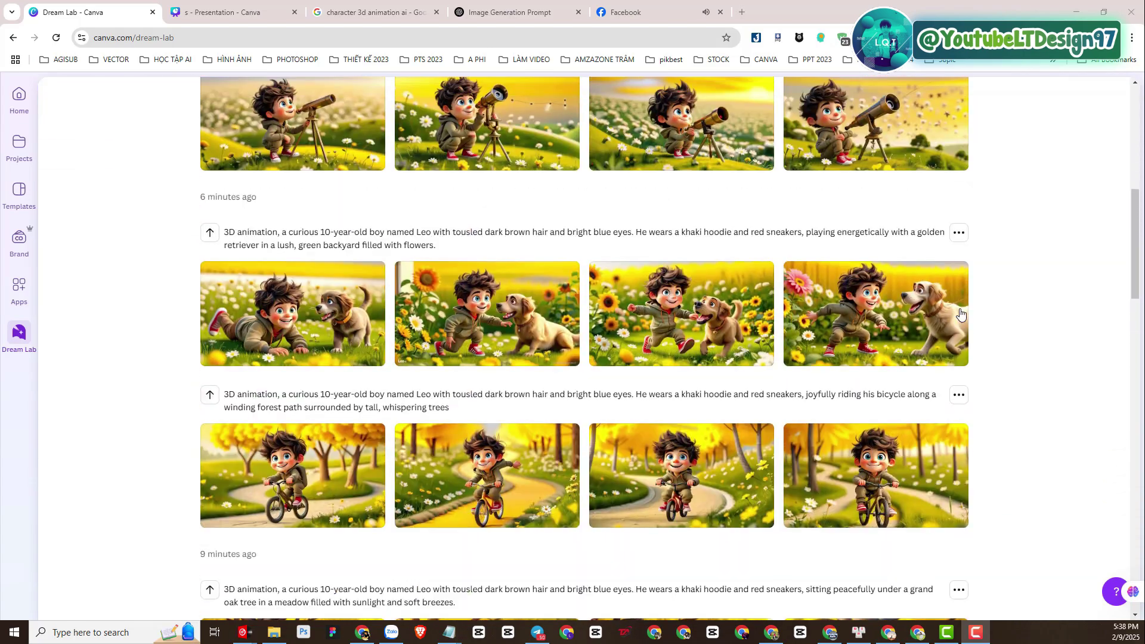
scroll(960, 314, down, 10)
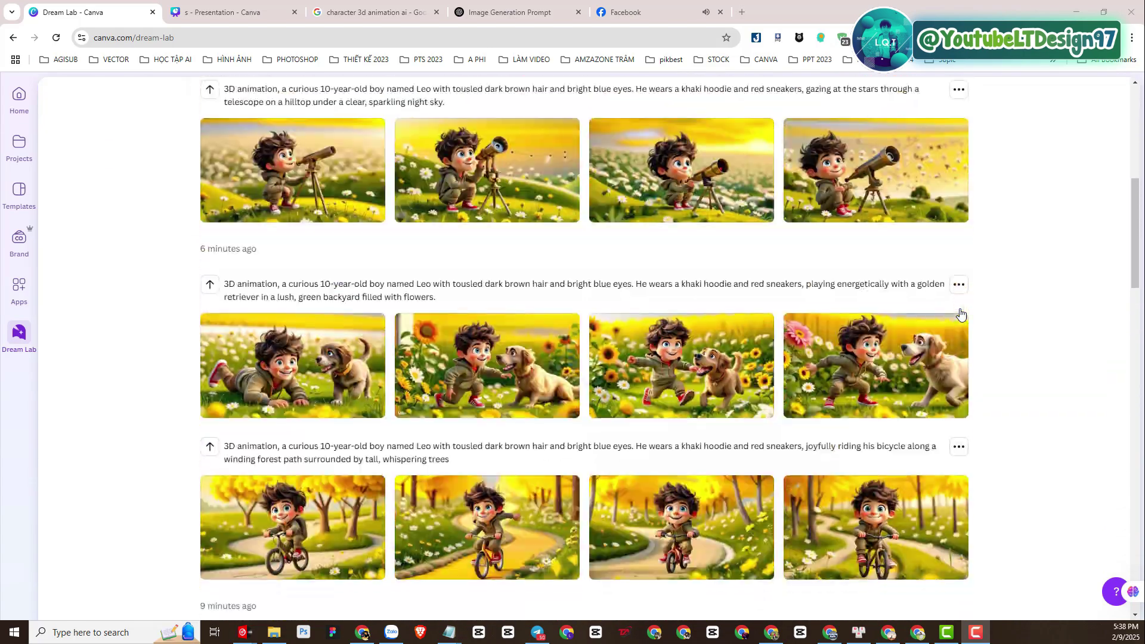
scroll(961, 315, down, 2)
scroll(987, 333, up, 3)
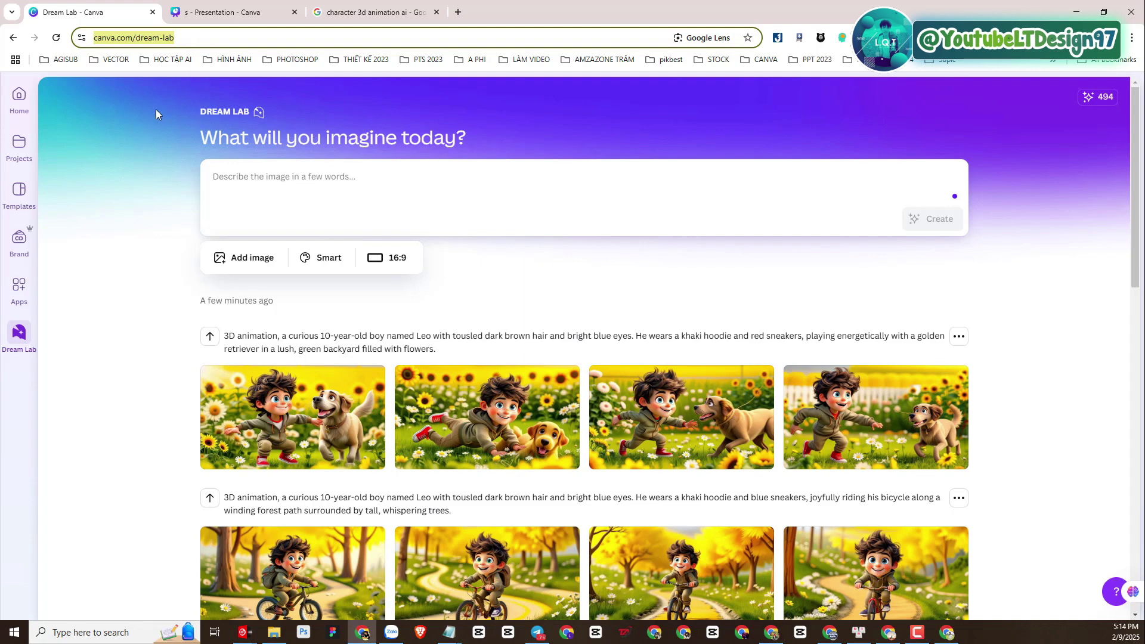
click(203, 38)
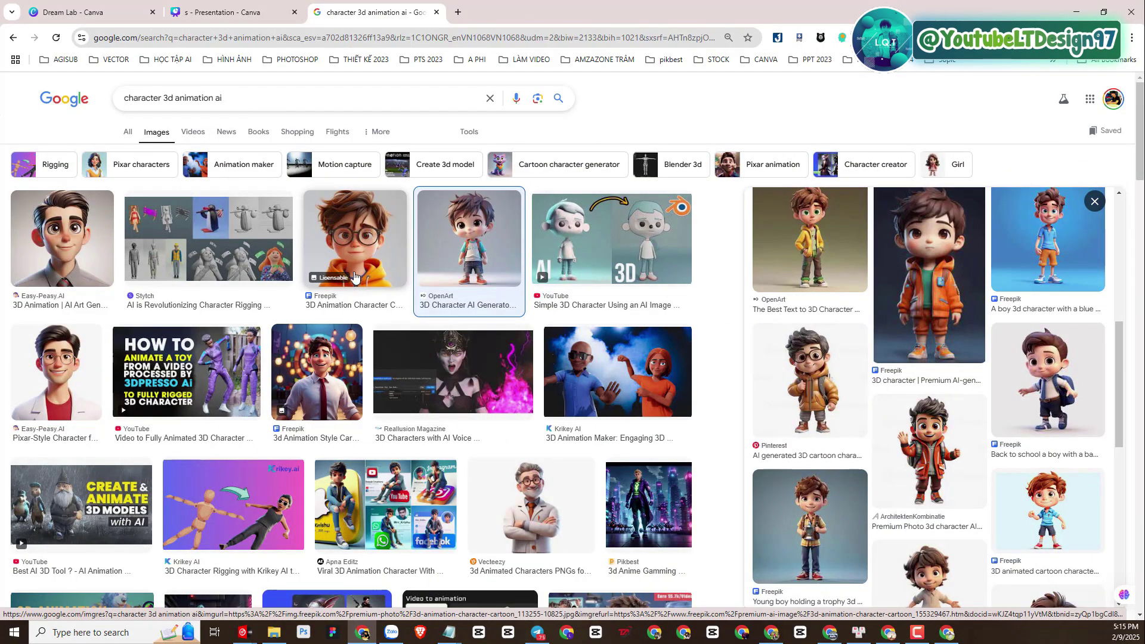
Open the full set of related images from the "character 3d animation ai" Google image search
click(162, 97)
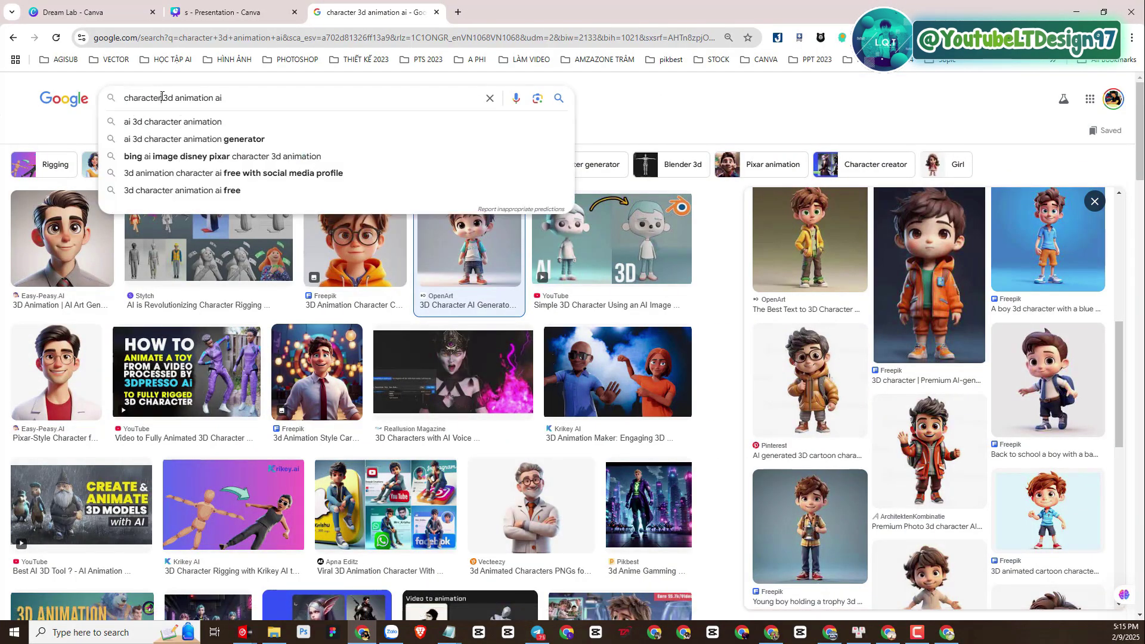
drag(221, 98, 117, 98)
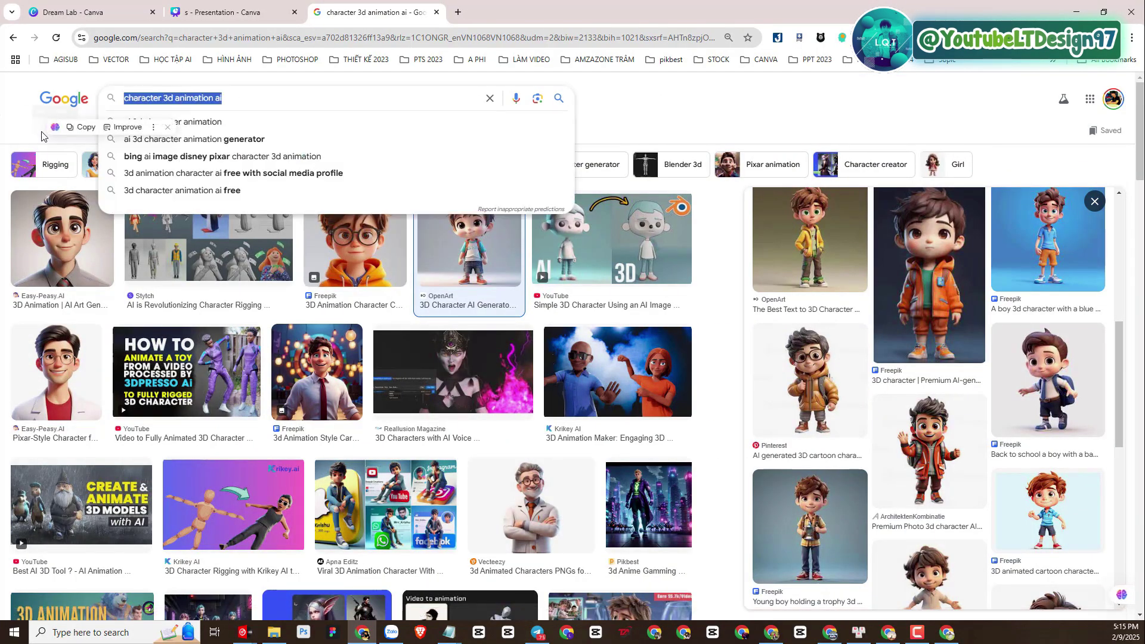
click(20, 134)
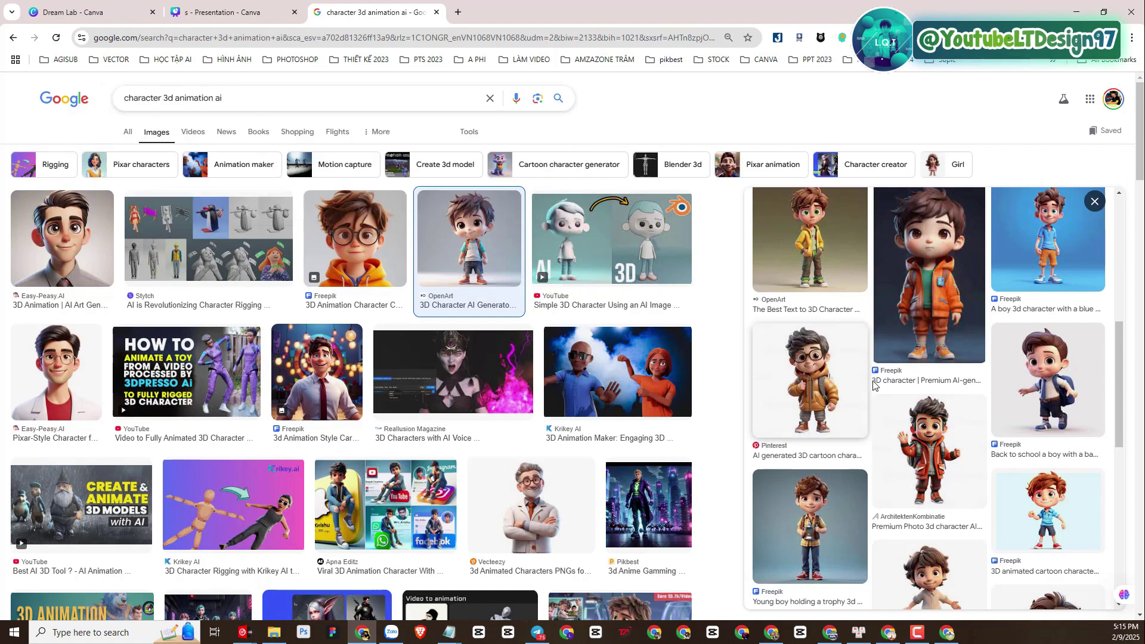
scroll(930, 388, down, 5)
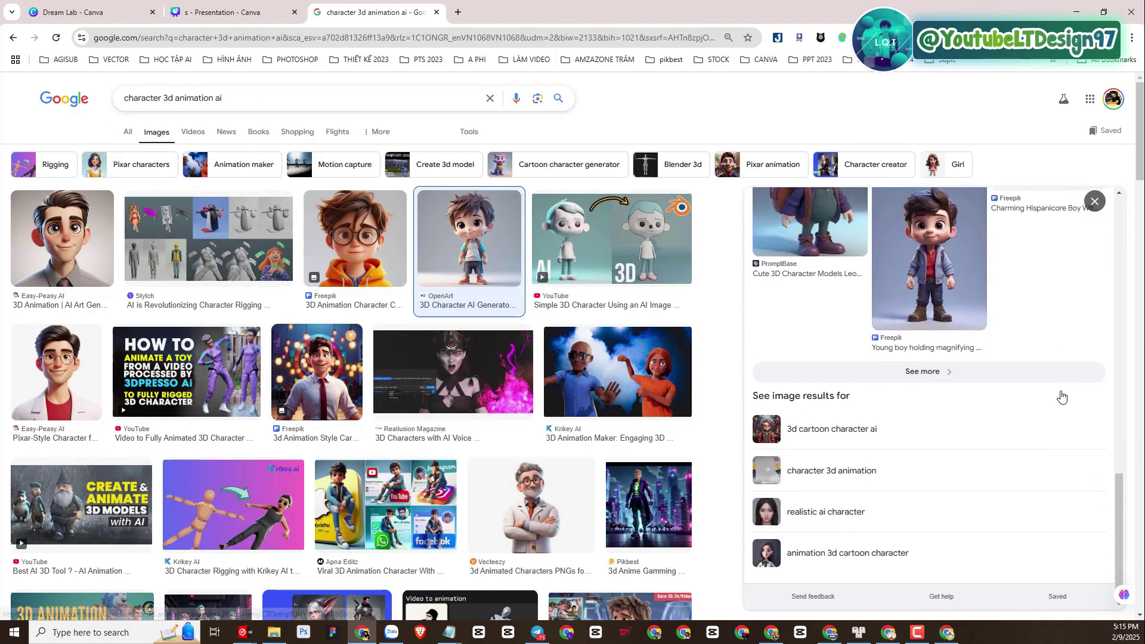
click(936, 373)
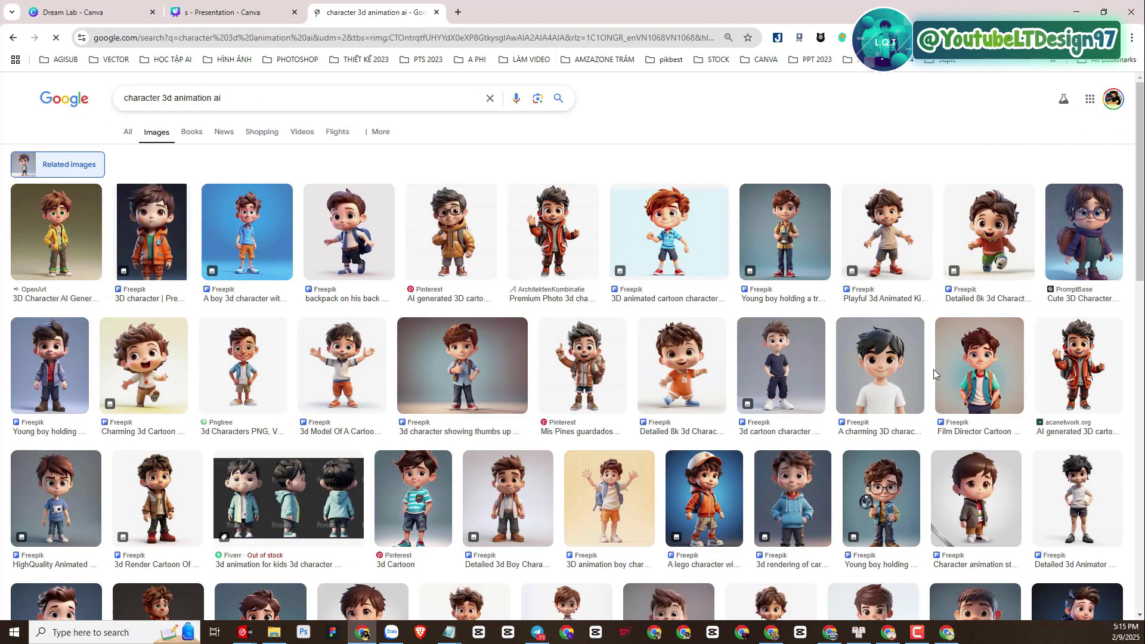
Browse the related boy characters and open the preview of the spiky-haired ArchitektenKombinatie character
scroll(595, 457, down, 20)
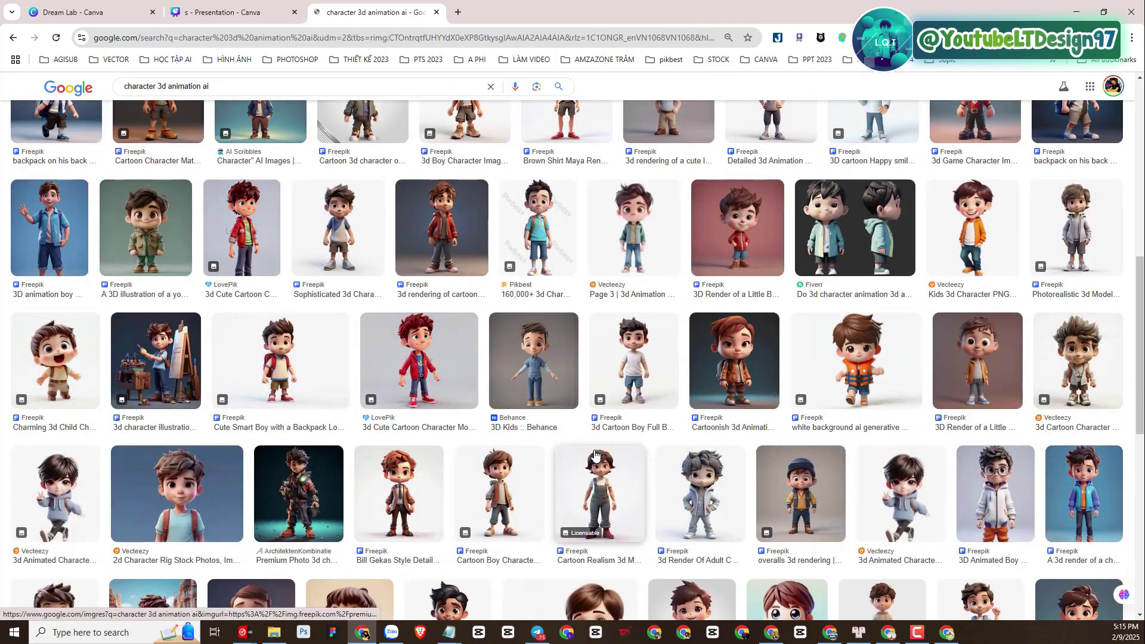
scroll(595, 454, down, 4)
scroll(639, 396, up, 7)
scroll(639, 396, up, 15)
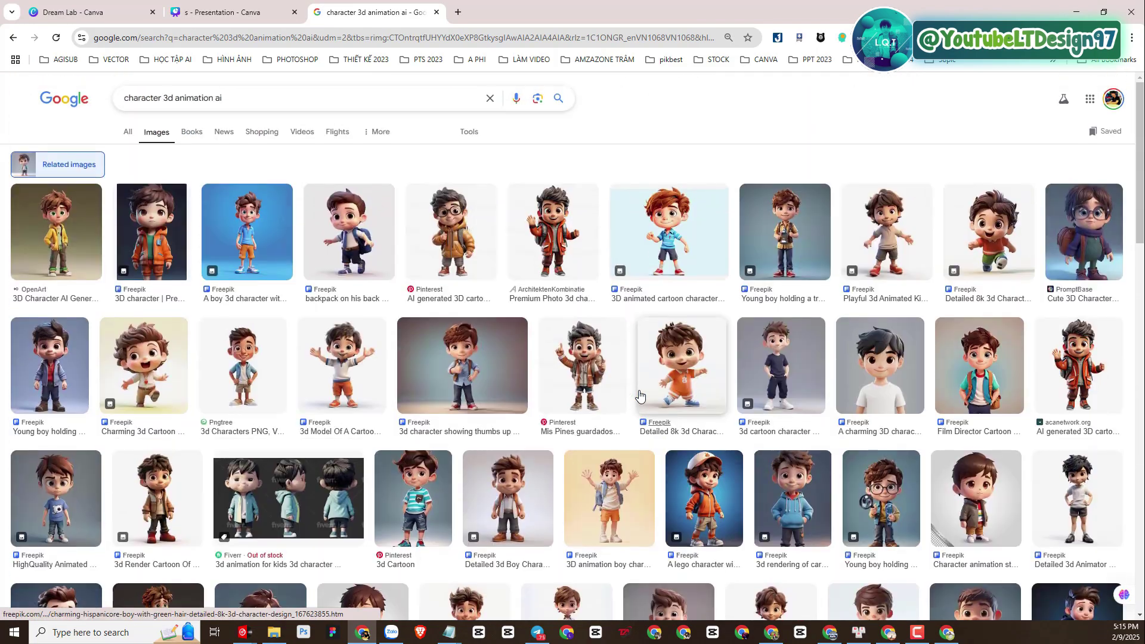
click(71, 251)
scroll(878, 440, down, 8)
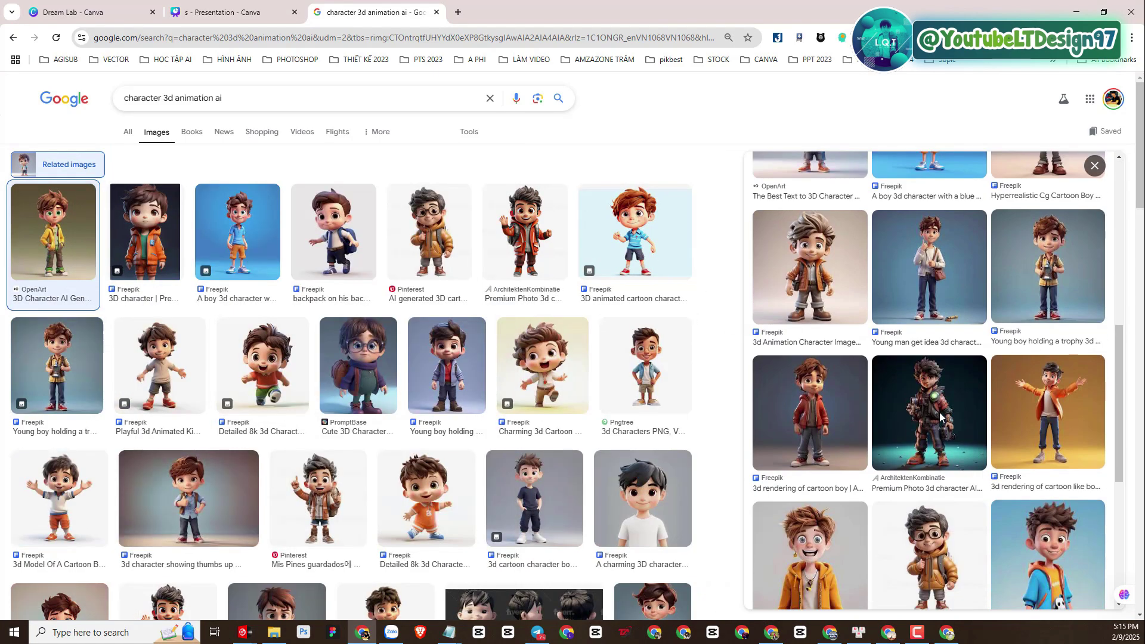
click(927, 442)
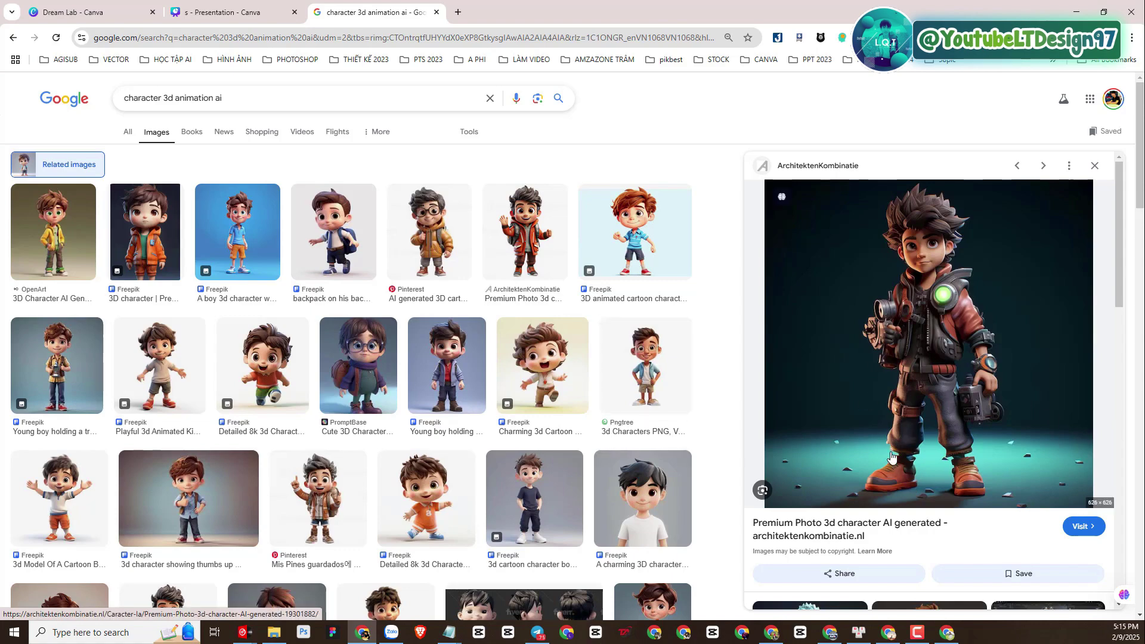
Check the similar characters and copy the ArchitektenKombinatie image of the spiky-haired adventurer boy
scroll(780, 486, down, 10)
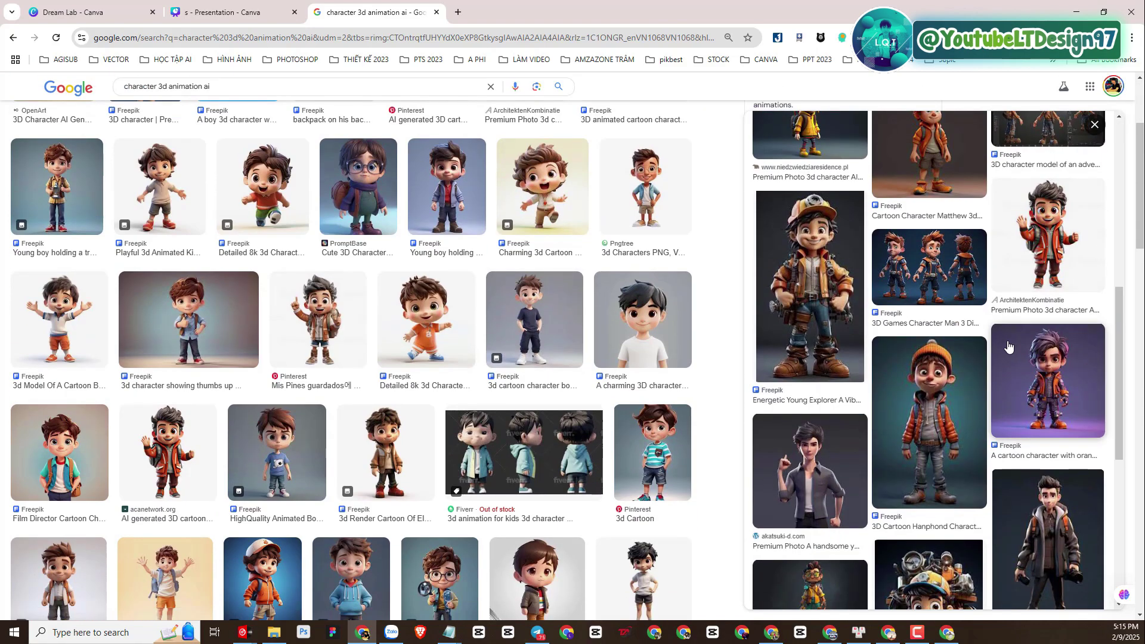
click(1008, 346)
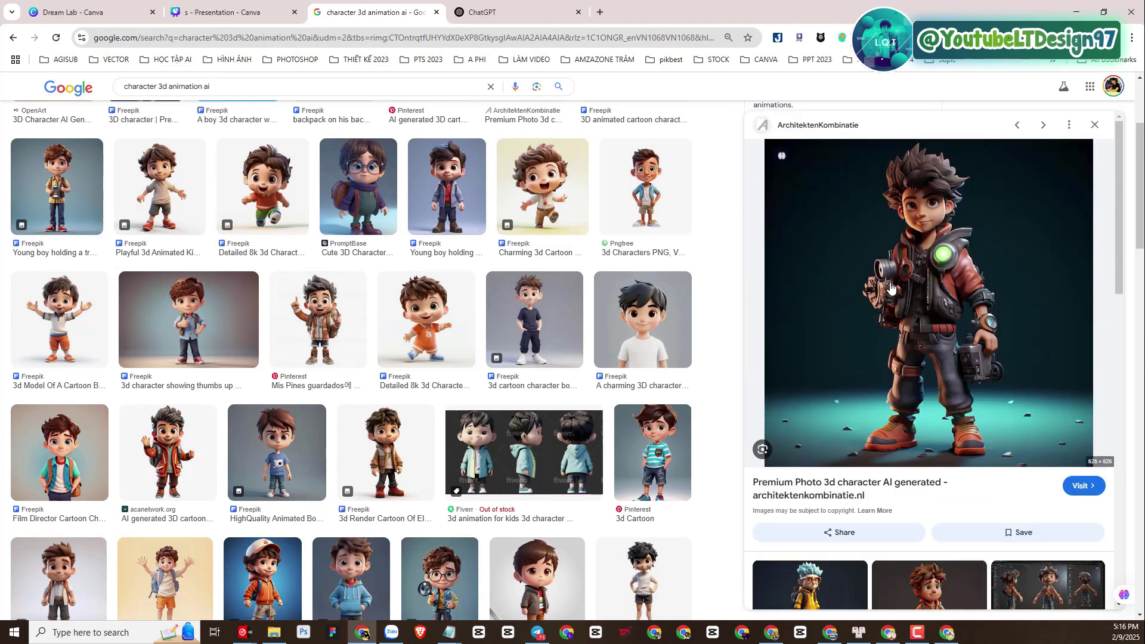
right_click(892, 307)
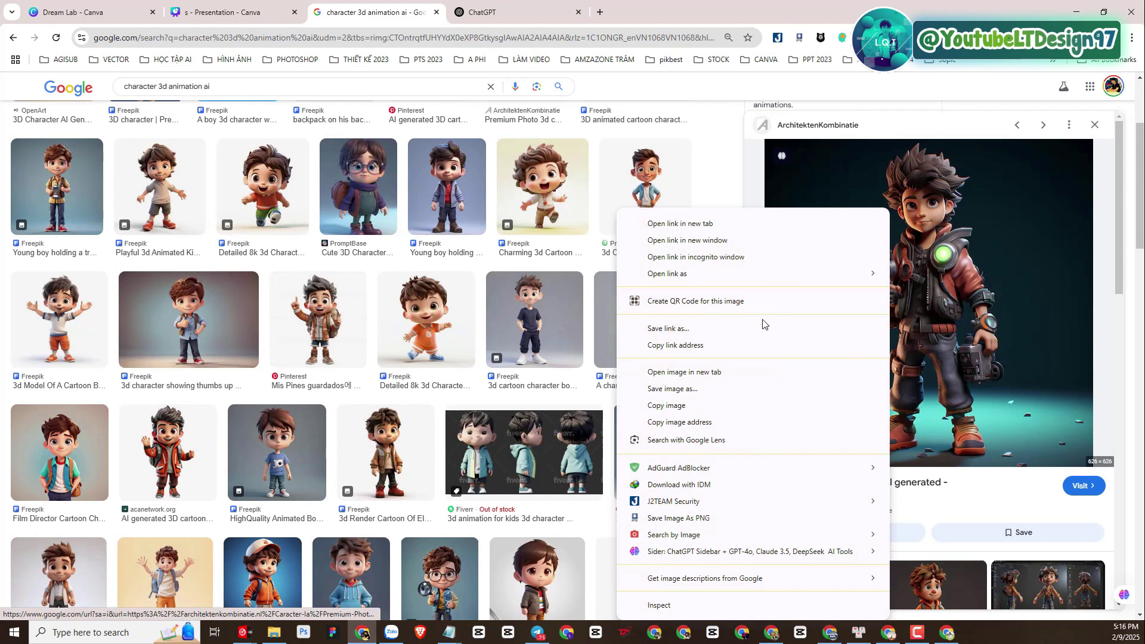
click(672, 406)
Switch to ChatGPT, paste the copied image into the message and send it with "create prompt generate image for this image"
click(495, 11)
right_click(403, 323)
click(430, 380)
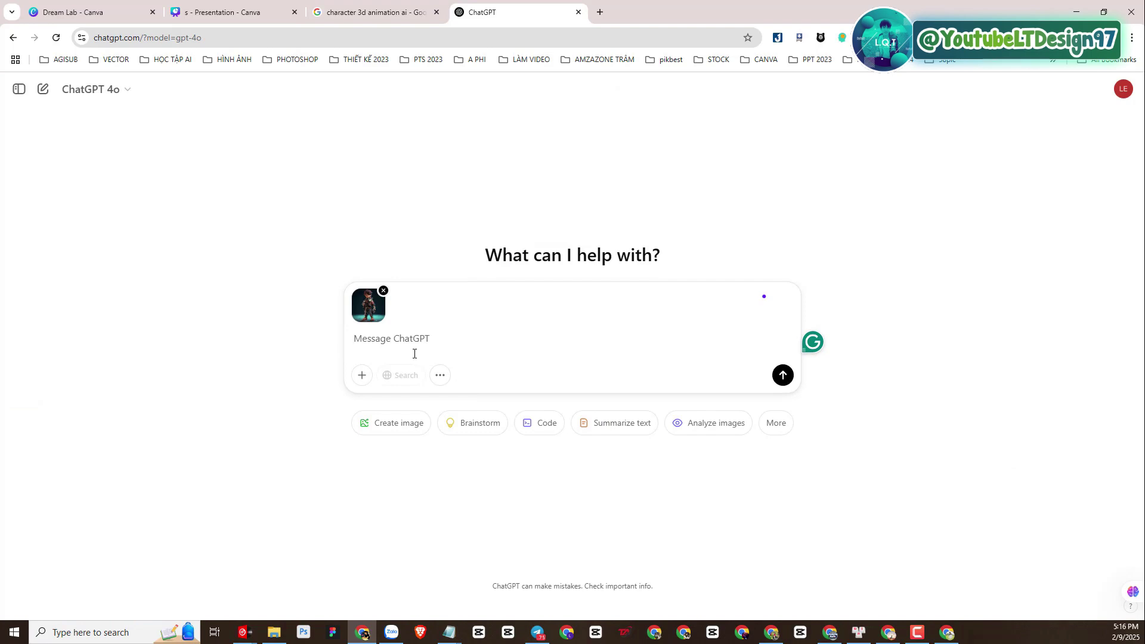
text(create prompt generate image for this image)
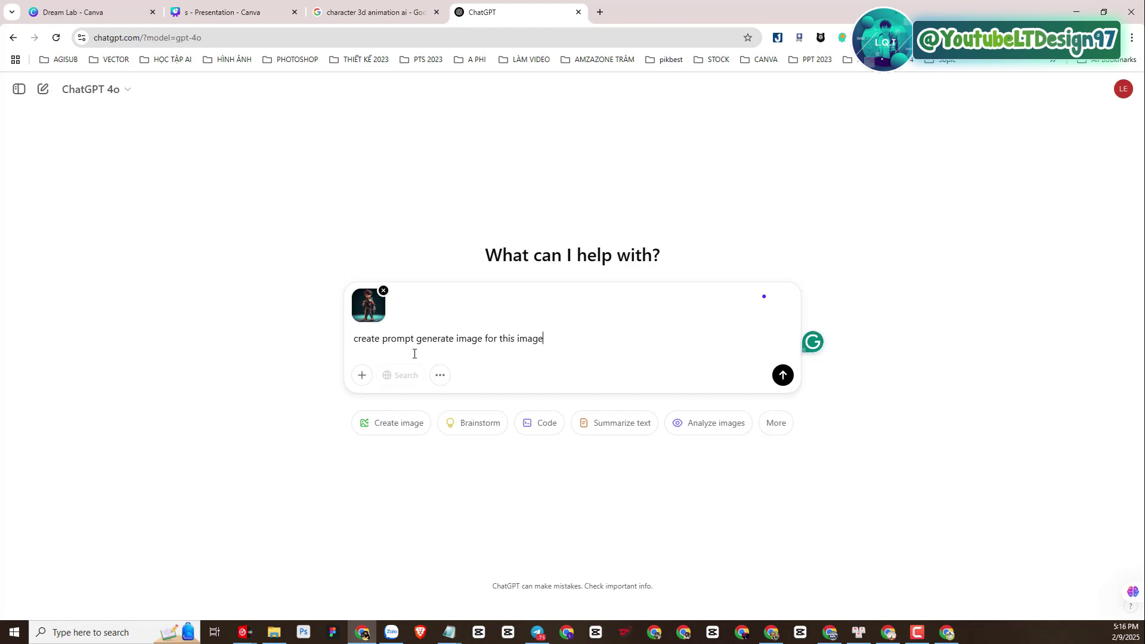
key(Return)
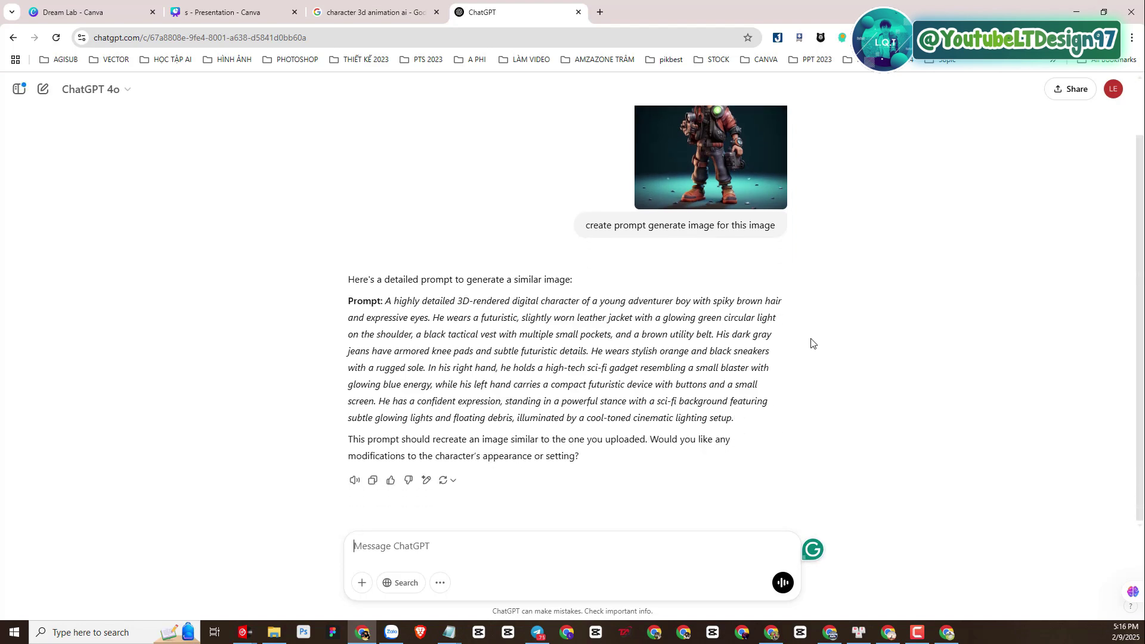
Highlight the generated prompt text in ChatGPT's reply and compare it with the uploaded character image
drag(386, 301, 733, 421)
scroll(675, 381, up, 1)
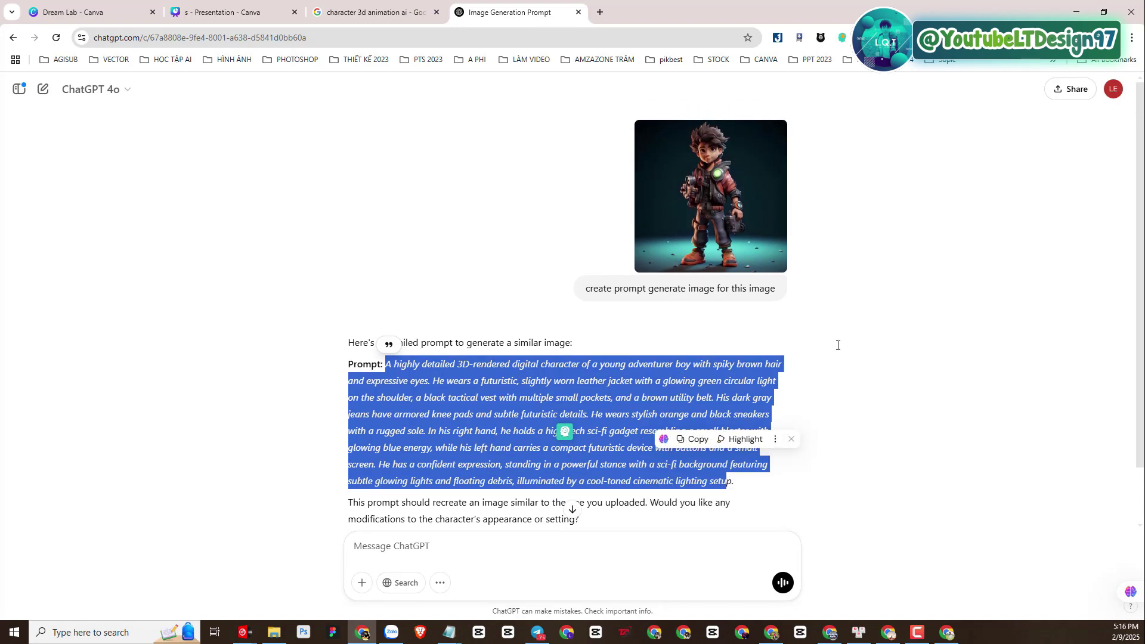
scroll(733, 377, down, 1)
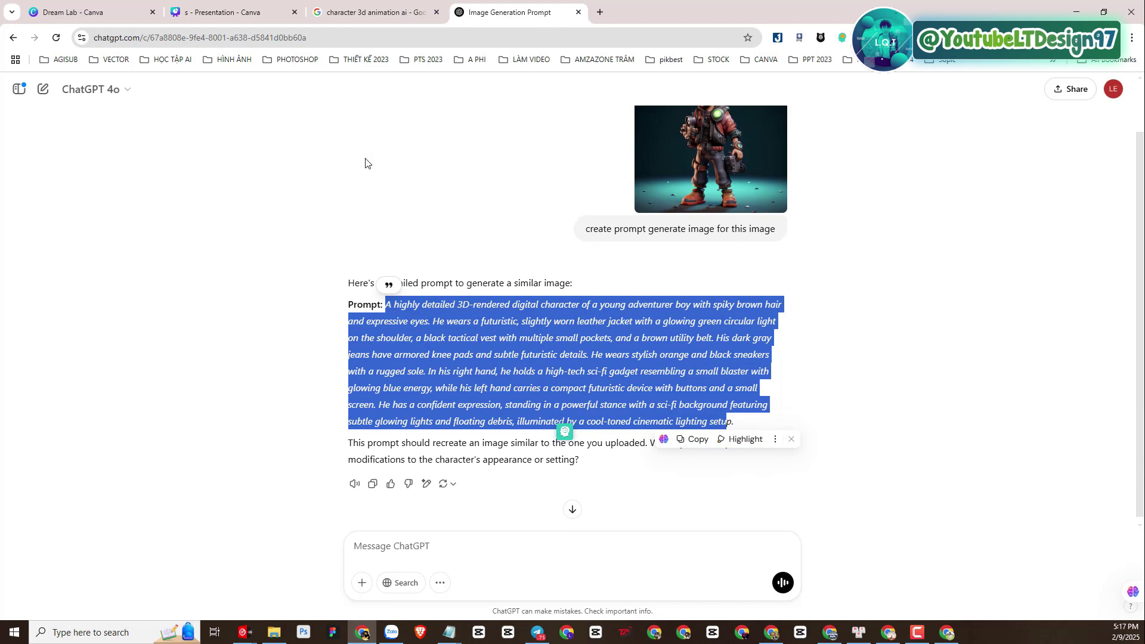
scroll(513, 127, up, 1)
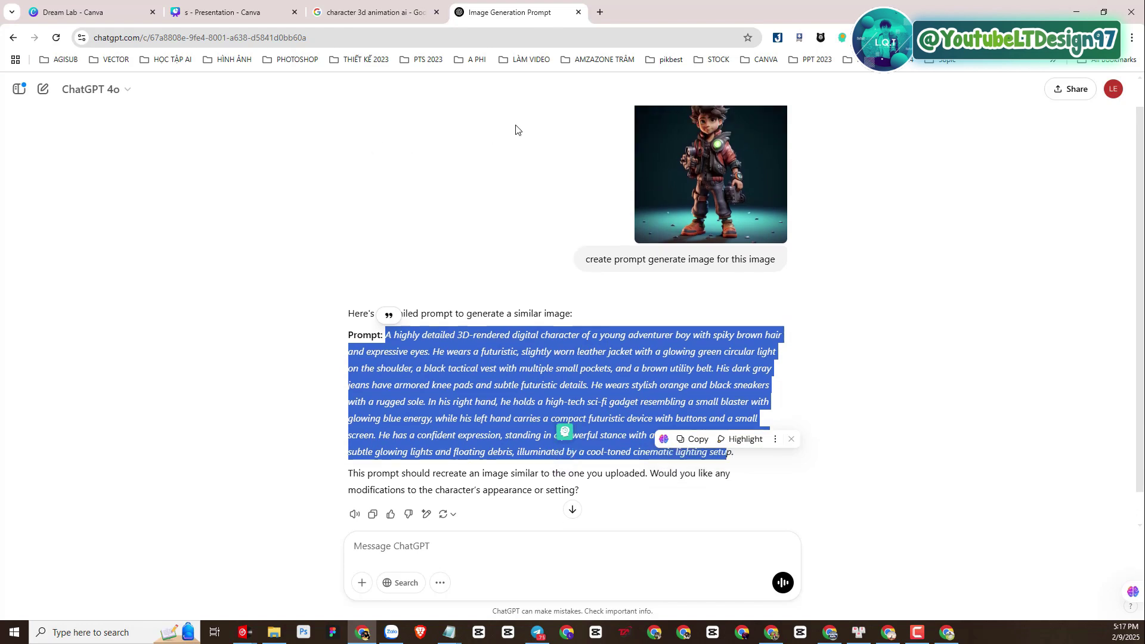
click(491, 247)
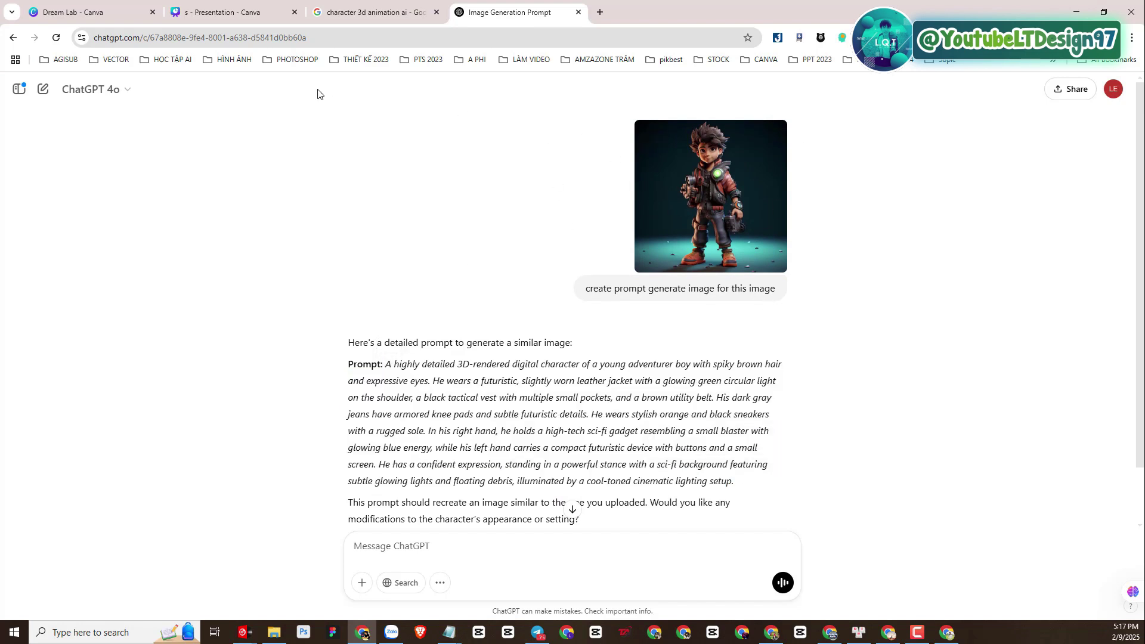
click(248, 21)
click(513, 15)
click(370, 12)
scroll(531, 372, down, 5)
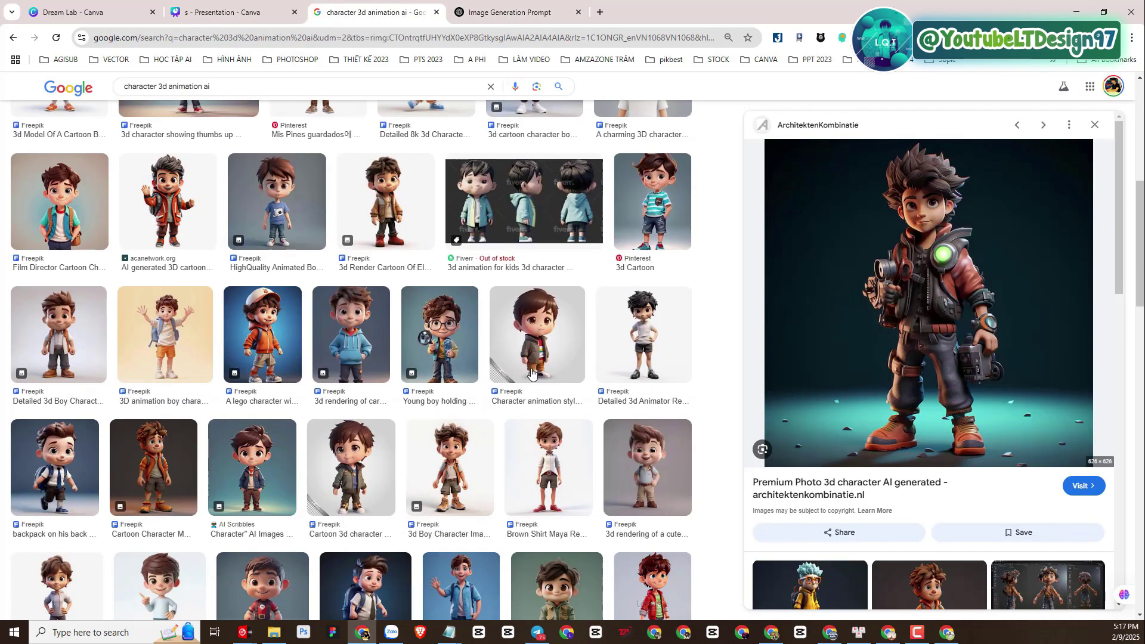
Switch to the Canva presentation, add a subheading beside the character picture under the "Setting Character:" title, and select its placeholder text
click(231, 13)
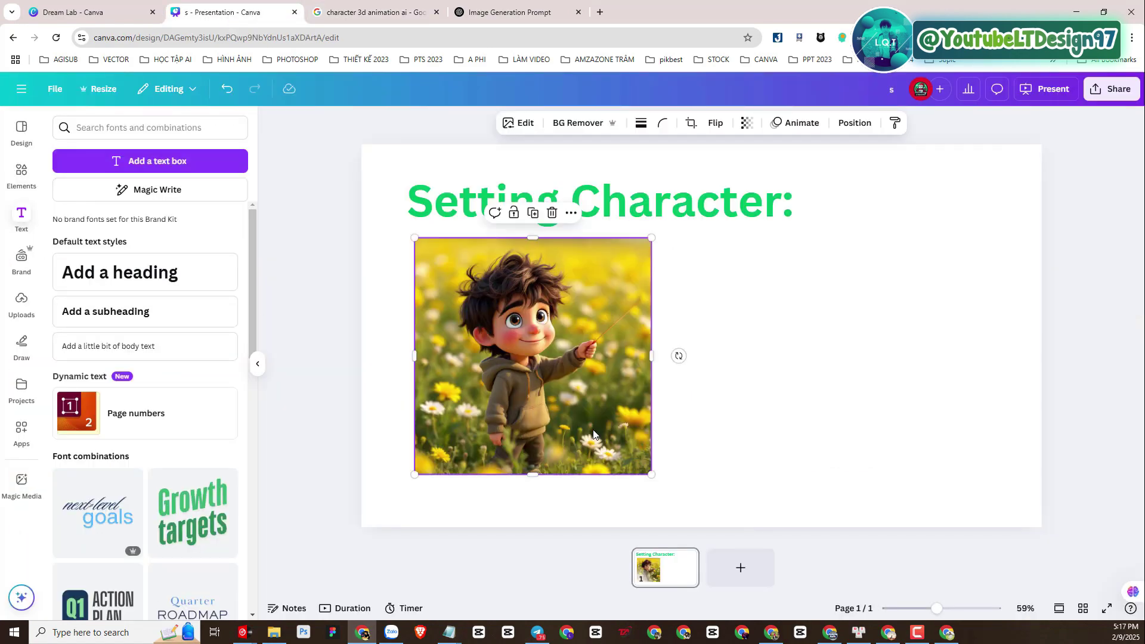
click(729, 281)
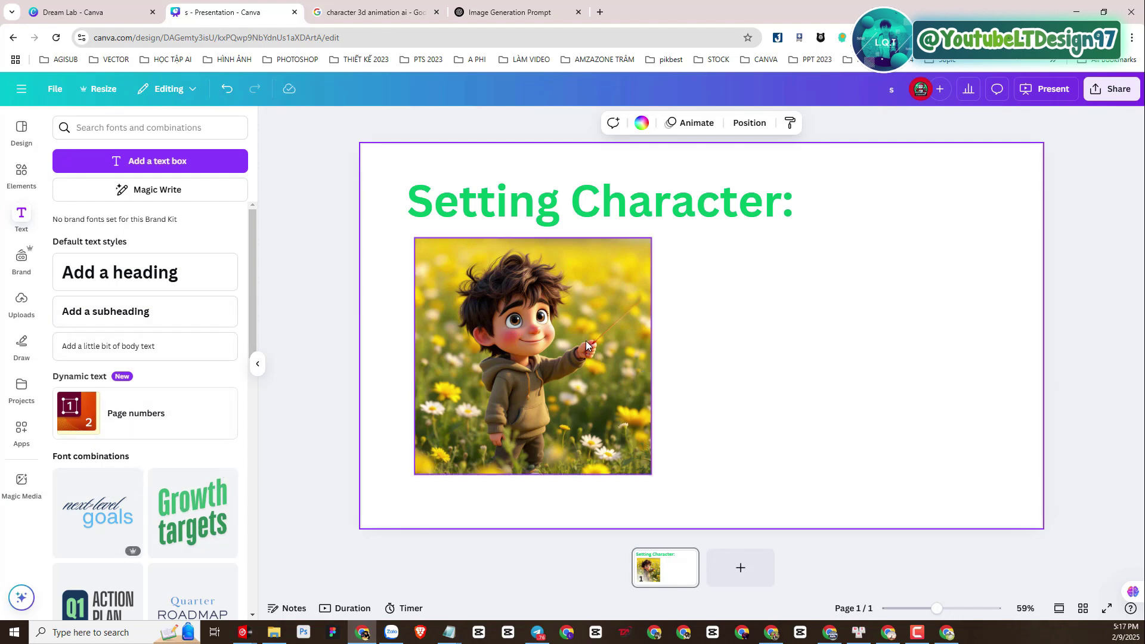
click(157, 309)
click(745, 393)
drag(705, 333, 799, 247)
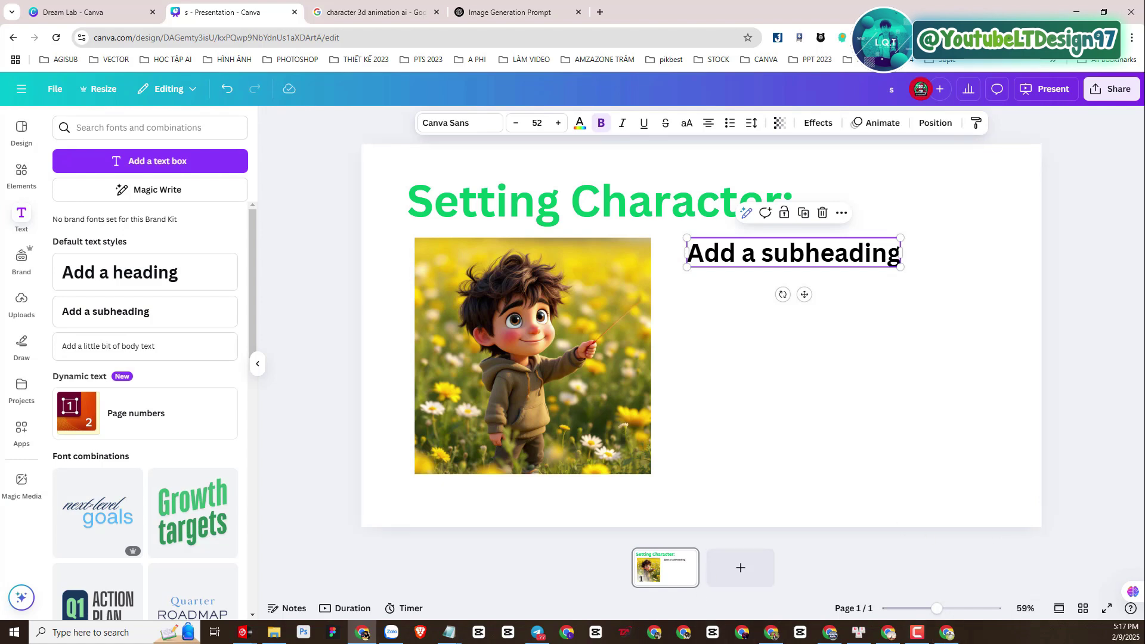
double_click(810, 253)
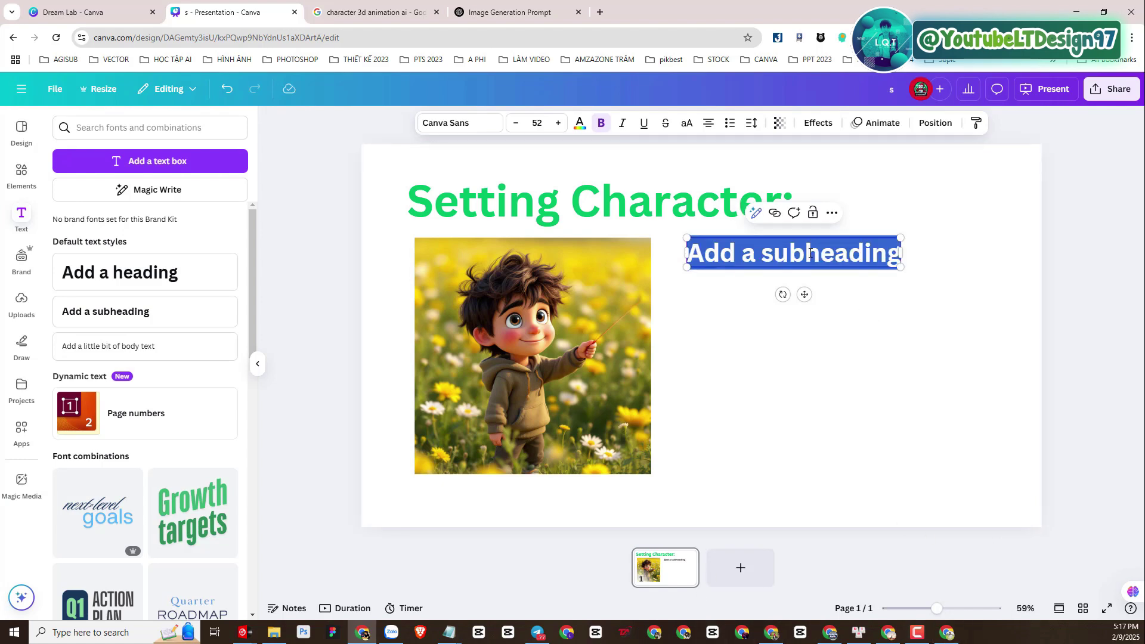
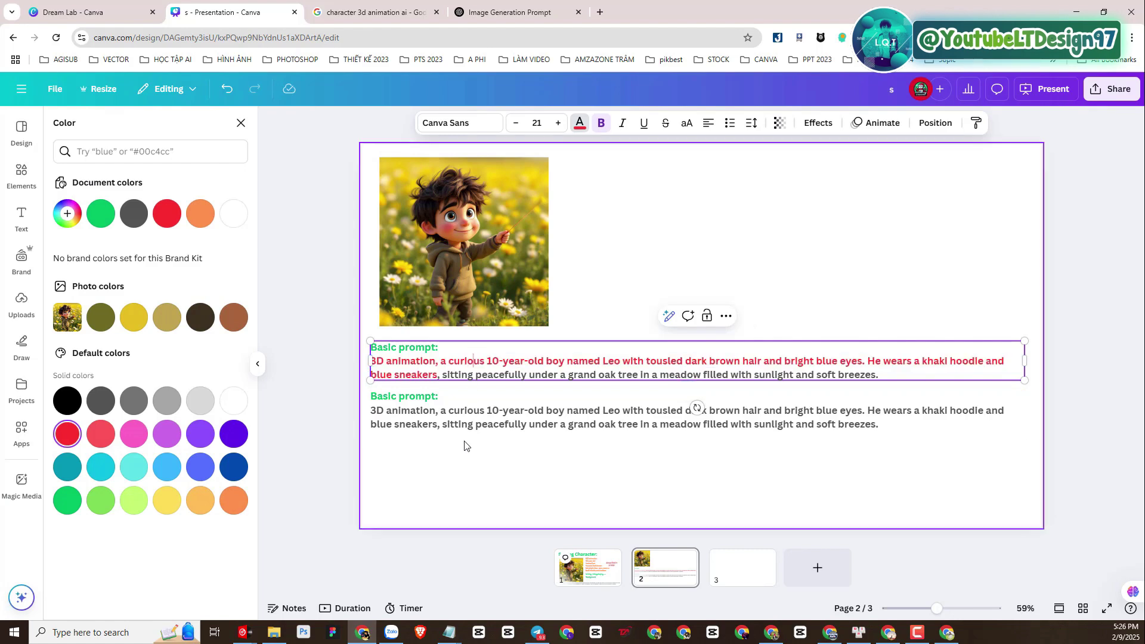
Try to colour the "sitting peacefully under a grand oak tree..." part of the upper basic prompt green
click(453, 418)
click(444, 376)
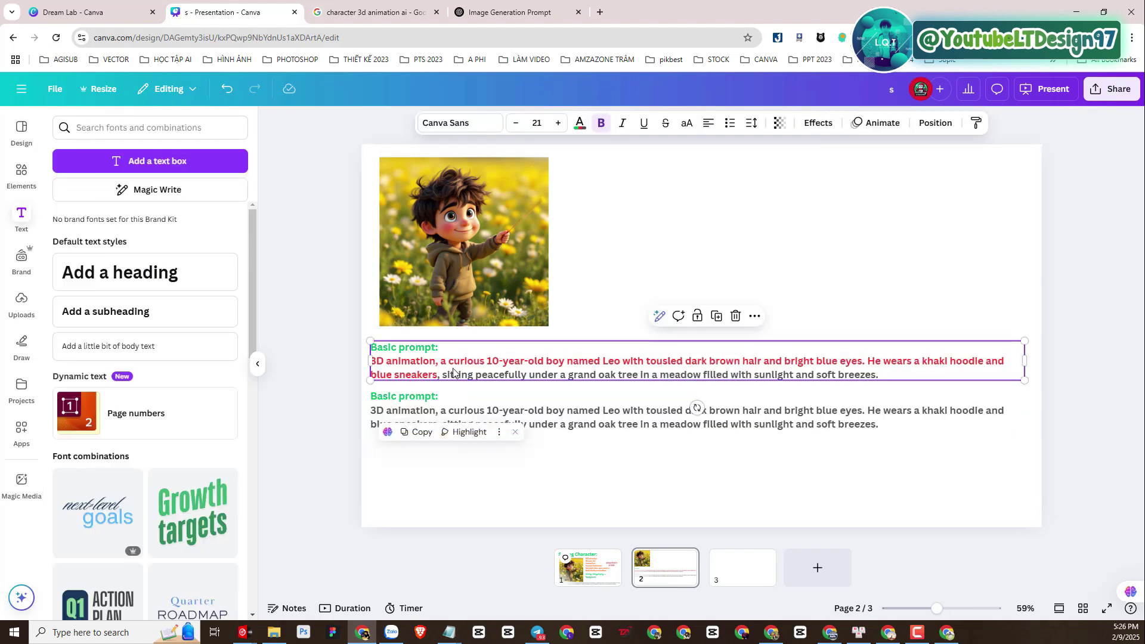
drag(444, 378, 880, 376)
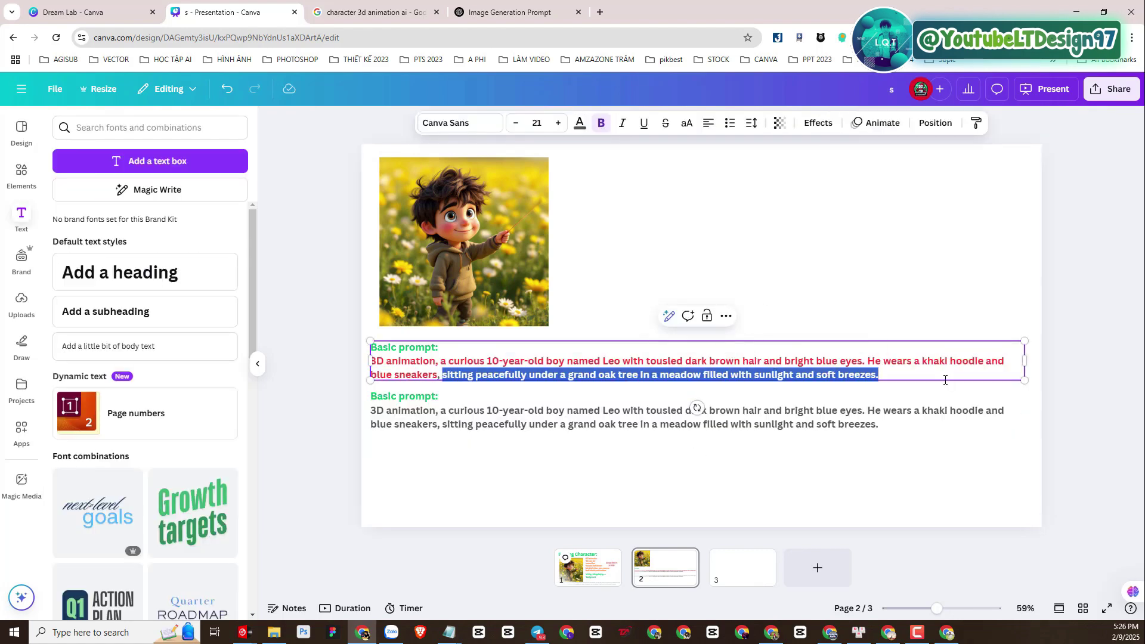
click(580, 123)
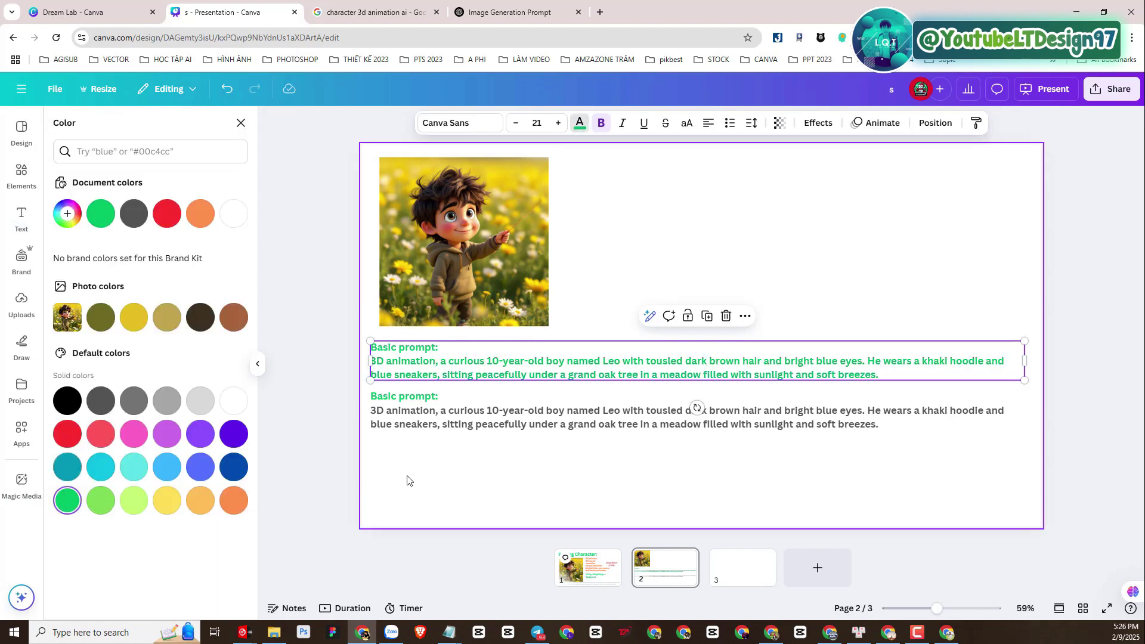
Undo the green colouring of the upper basic prompt
click(447, 375)
double_click(447, 376)
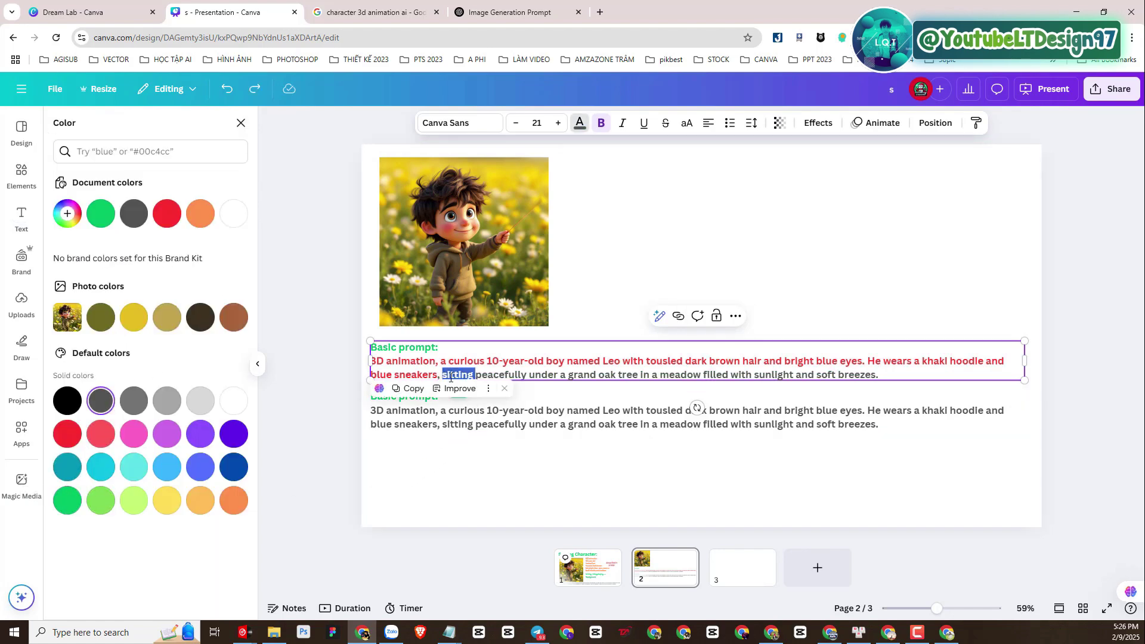
click(448, 376)
Change the lower prompt copy's heading to "New prompt:"
triple_click(445, 416)
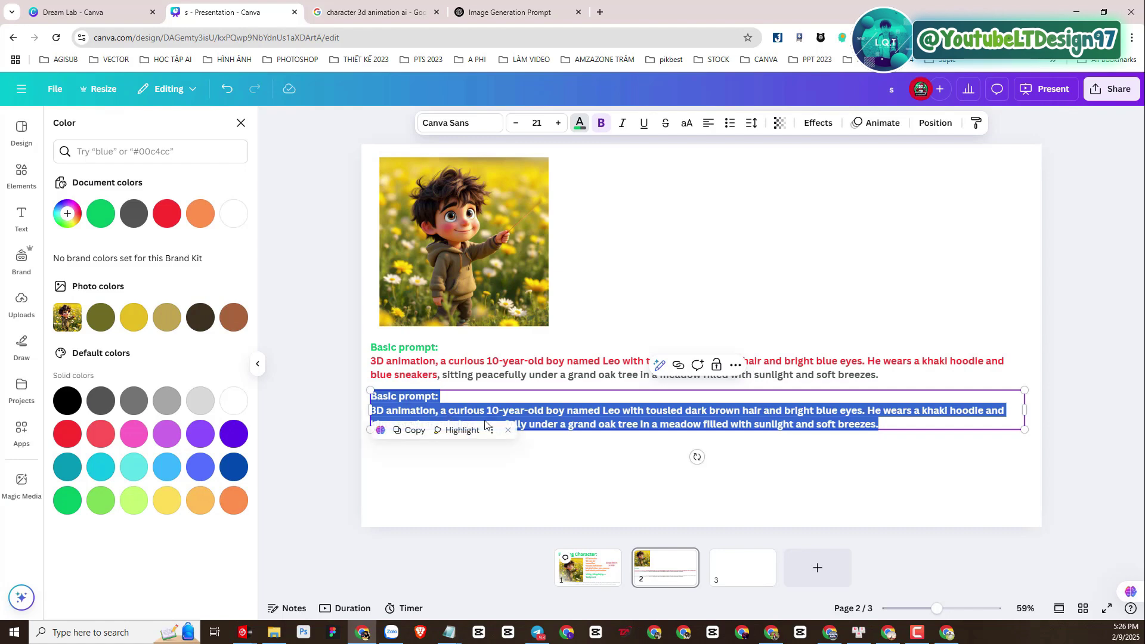
click(533, 422)
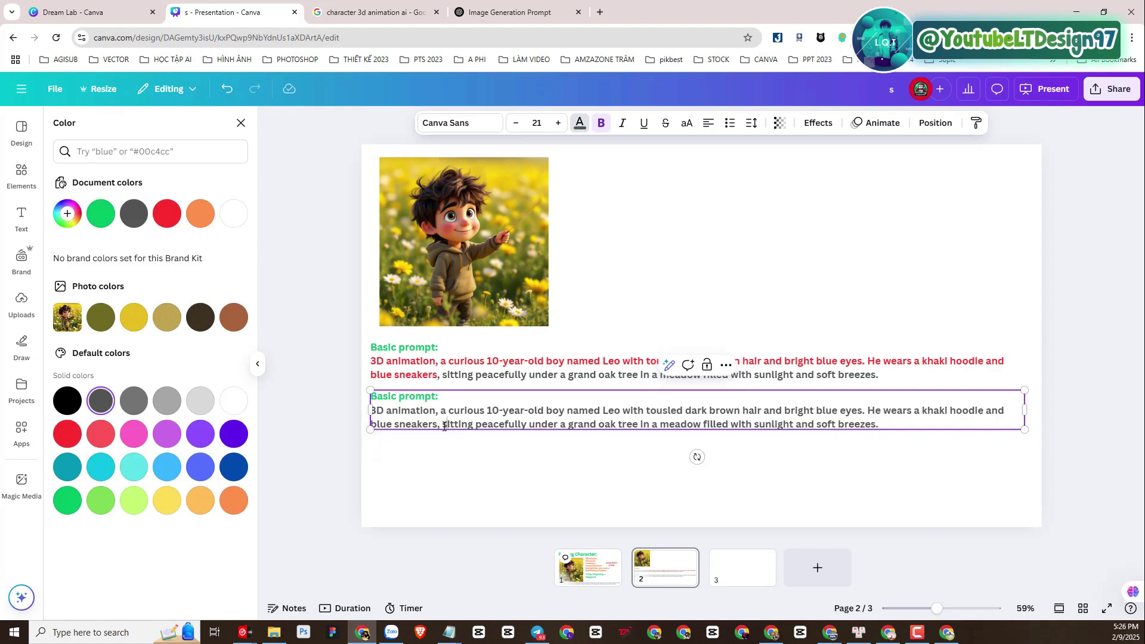
double_click(444, 425)
click(442, 424)
drag(399, 397, 361, 396)
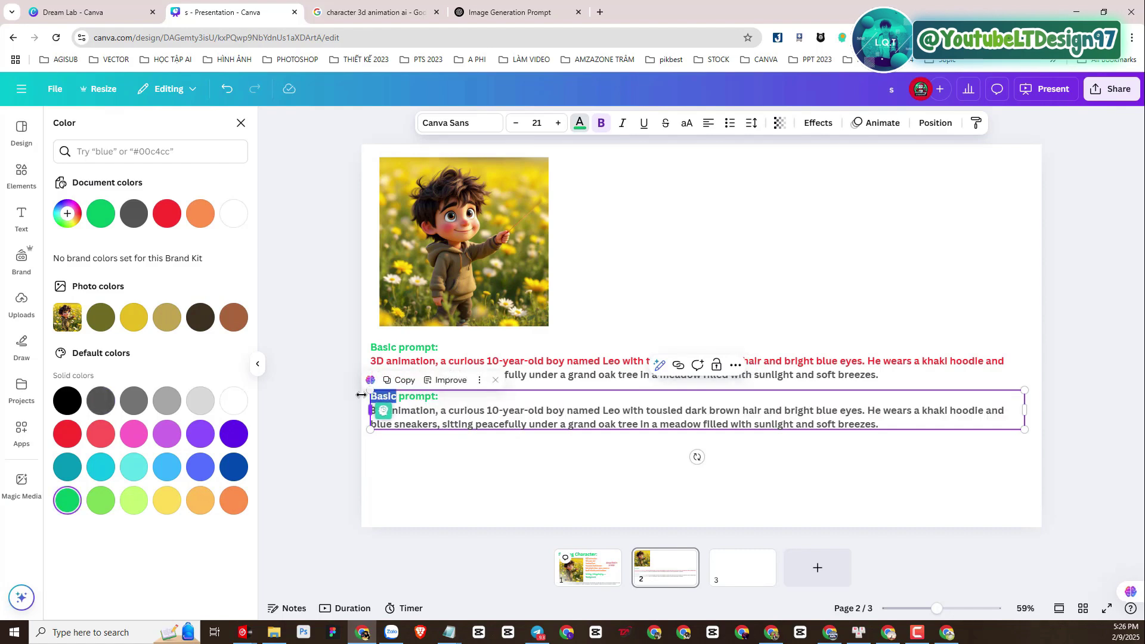
text(New)
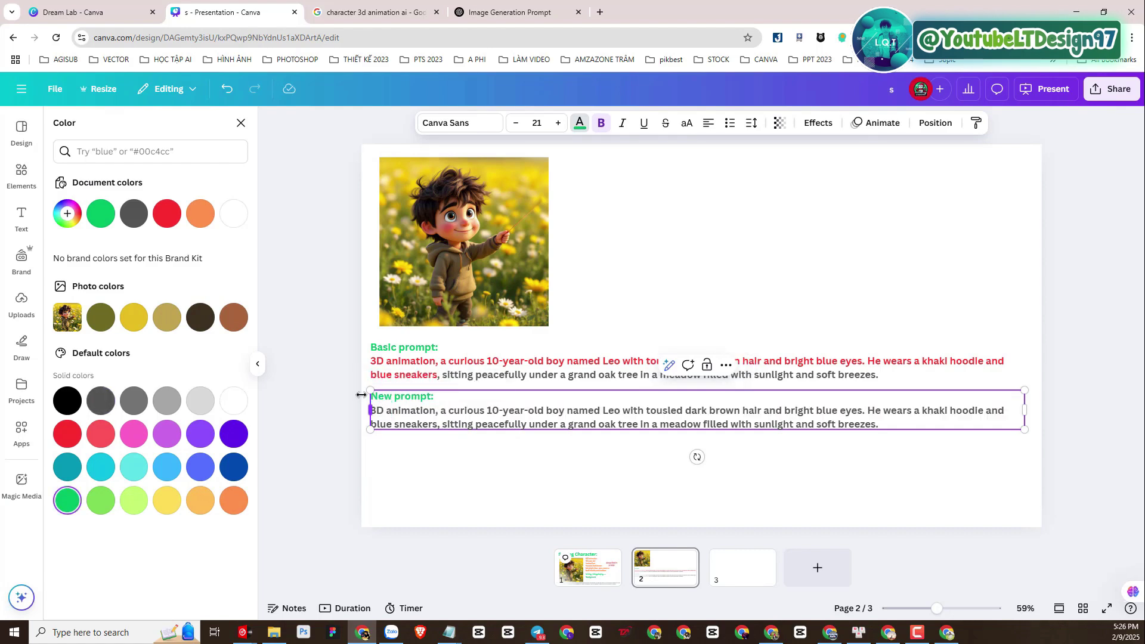
Replace the new prompt's "sitting peacefully..." ending with "joyfully riding his bicycle along a winding forest path surrounded by tall, whispering trees."
drag(441, 424, 872, 439)
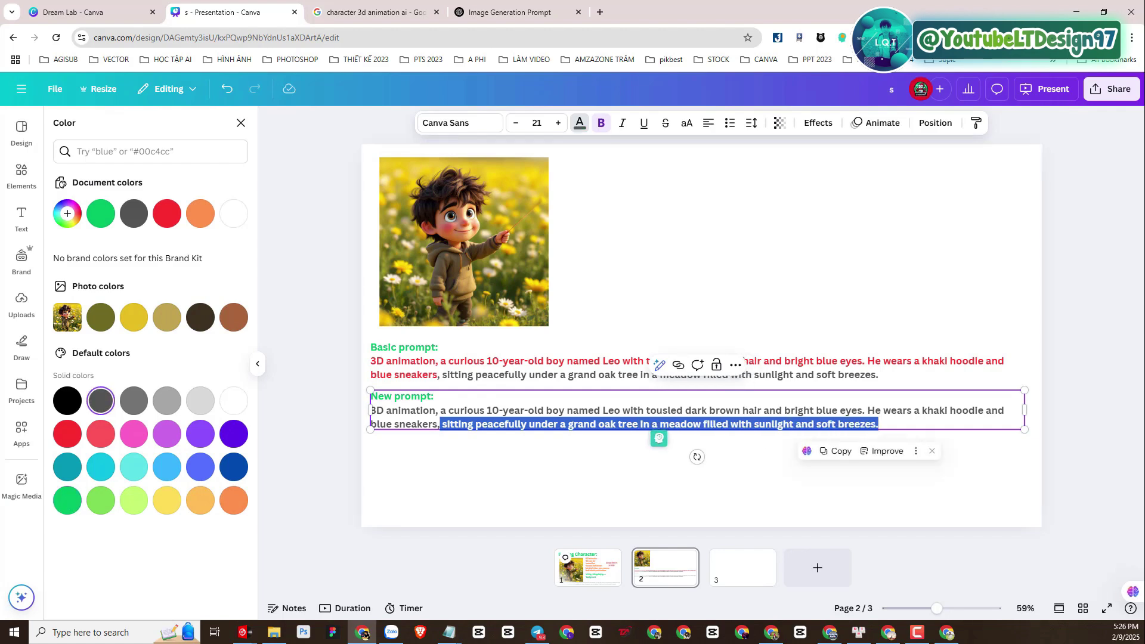
key(Escape)
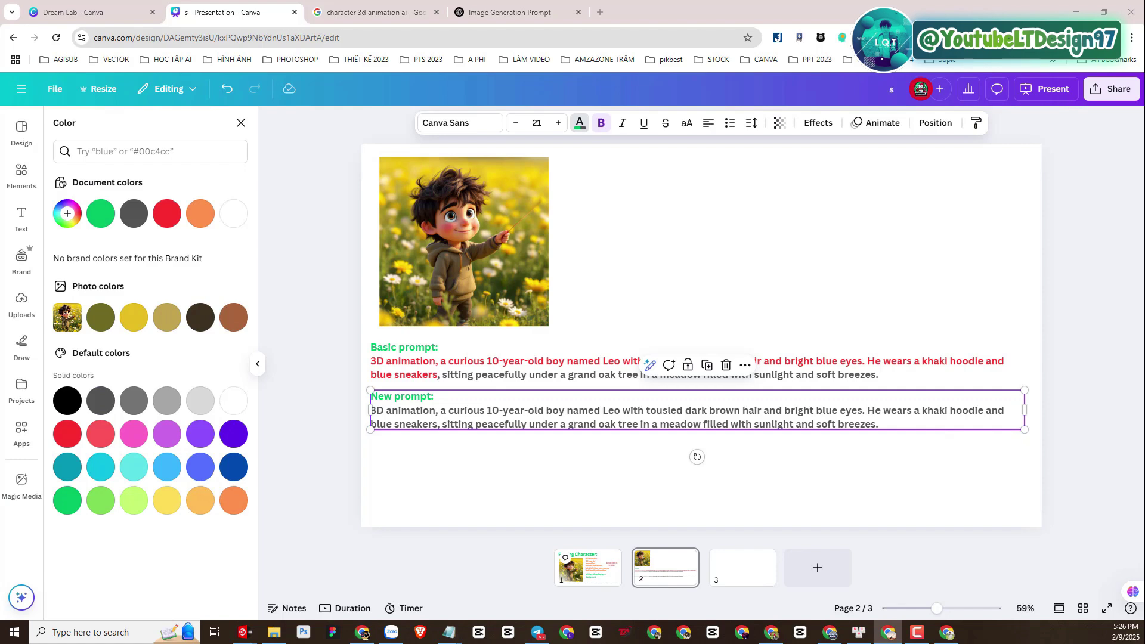
double_click(501, 424)
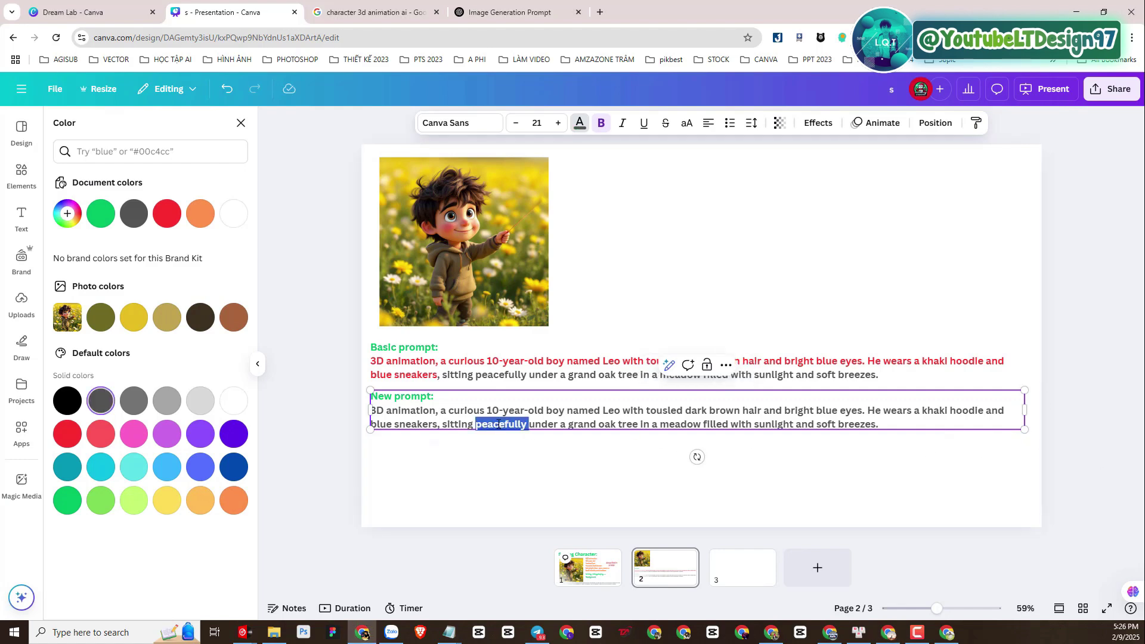
click(448, 424)
drag(445, 424, 1010, 434)
text(joyfully riding his bicycle along a winding forest path surrounded by tall, whispering trees.)
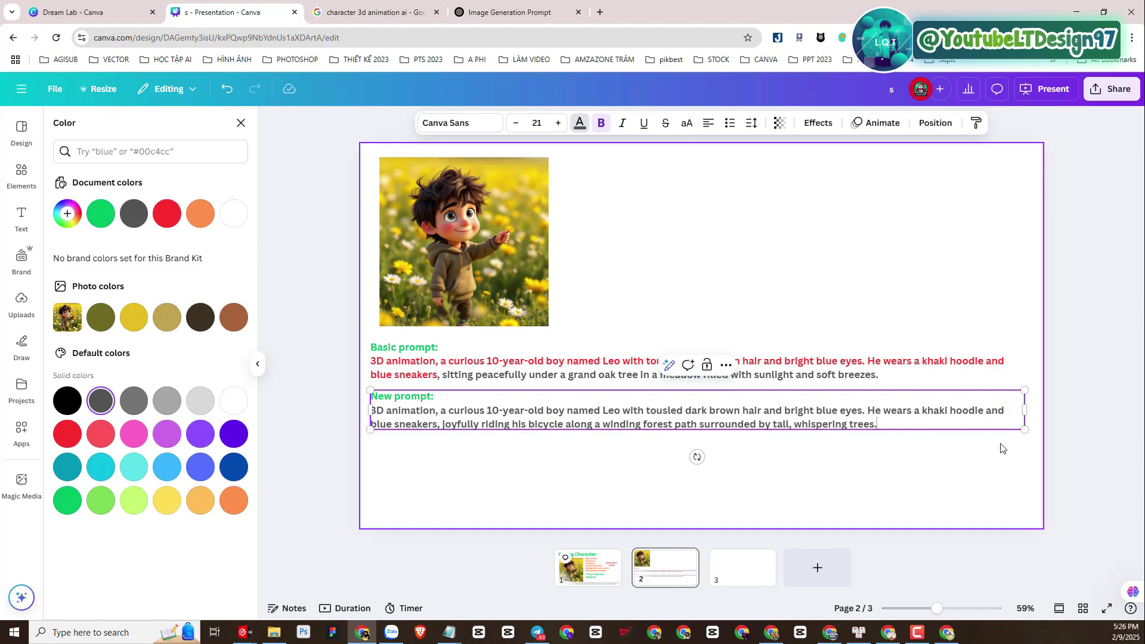
click(923, 481)
Colour the "joyfully riding his bicycle..." part of the new prompt green
click(495, 429)
click(495, 427)
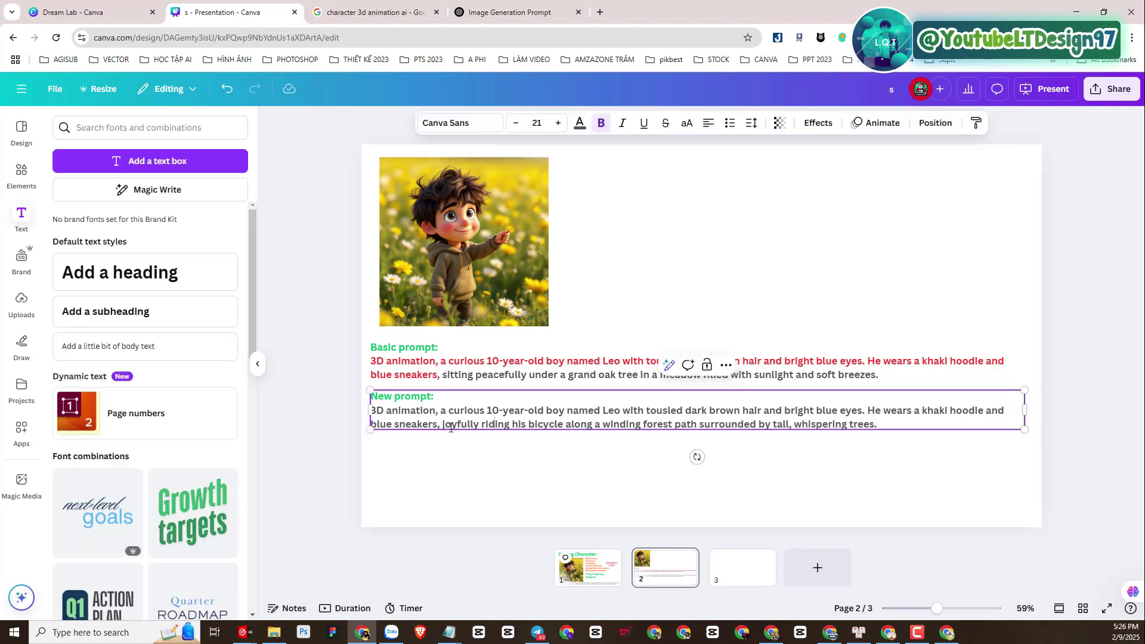
drag(441, 424, 879, 425)
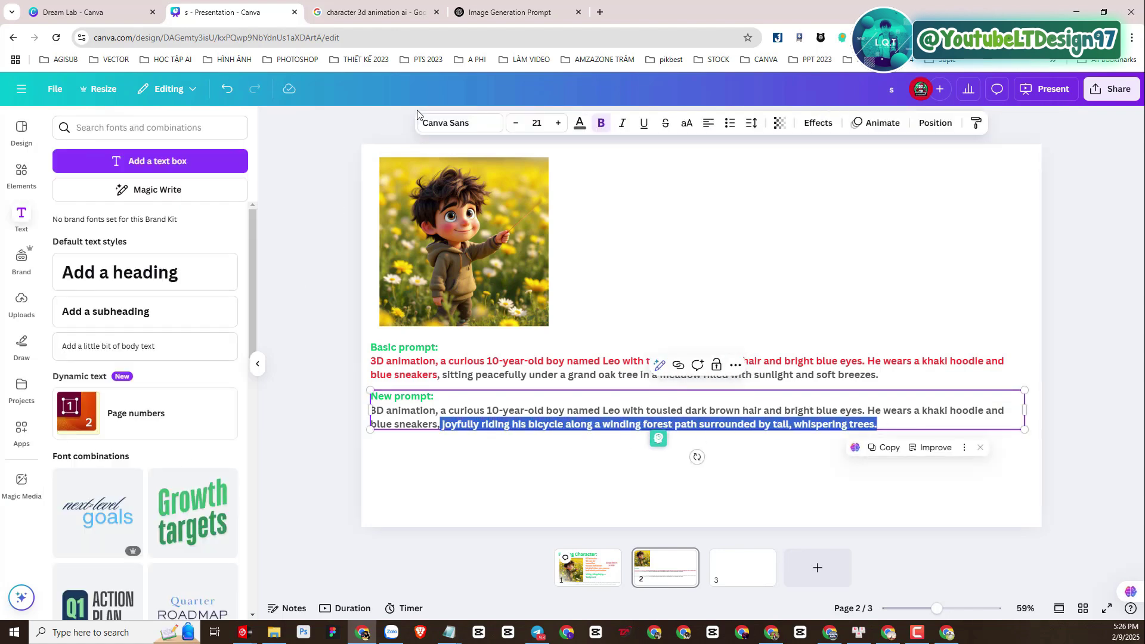
click(579, 123)
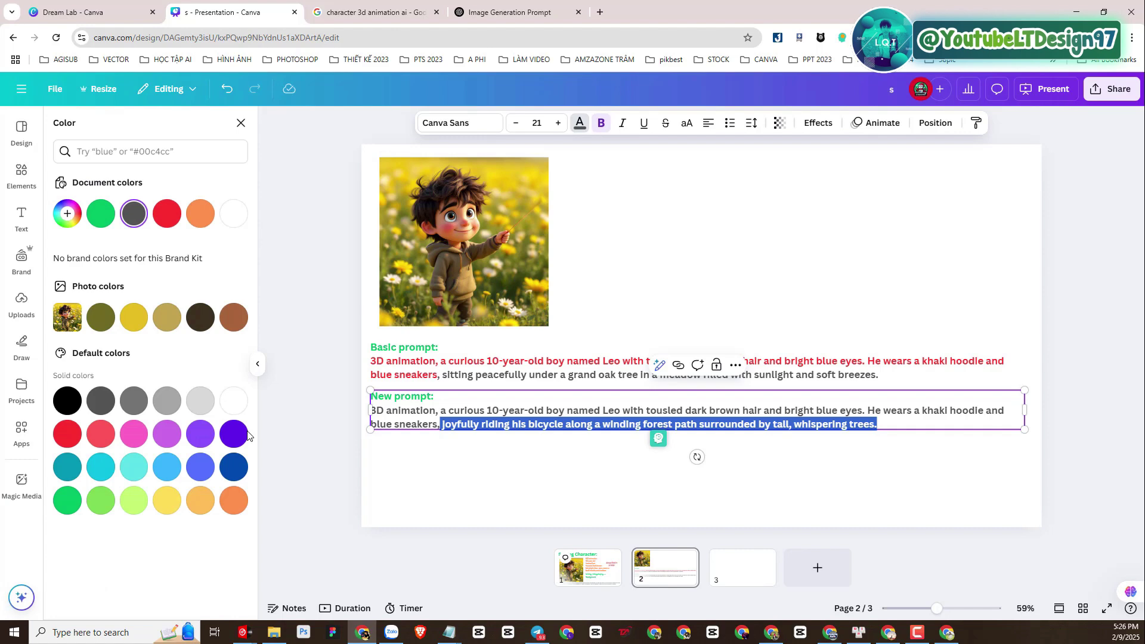
click(68, 500)
click(376, 471)
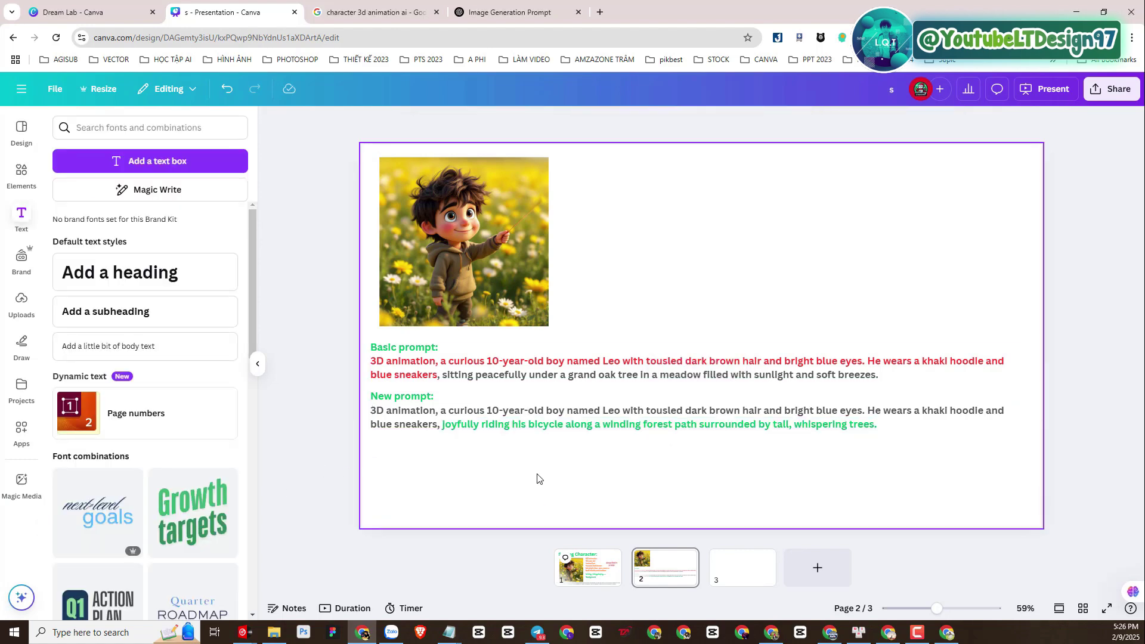
Duplicate the "New prompt:" text box and place the copy directly below it
click(537, 435)
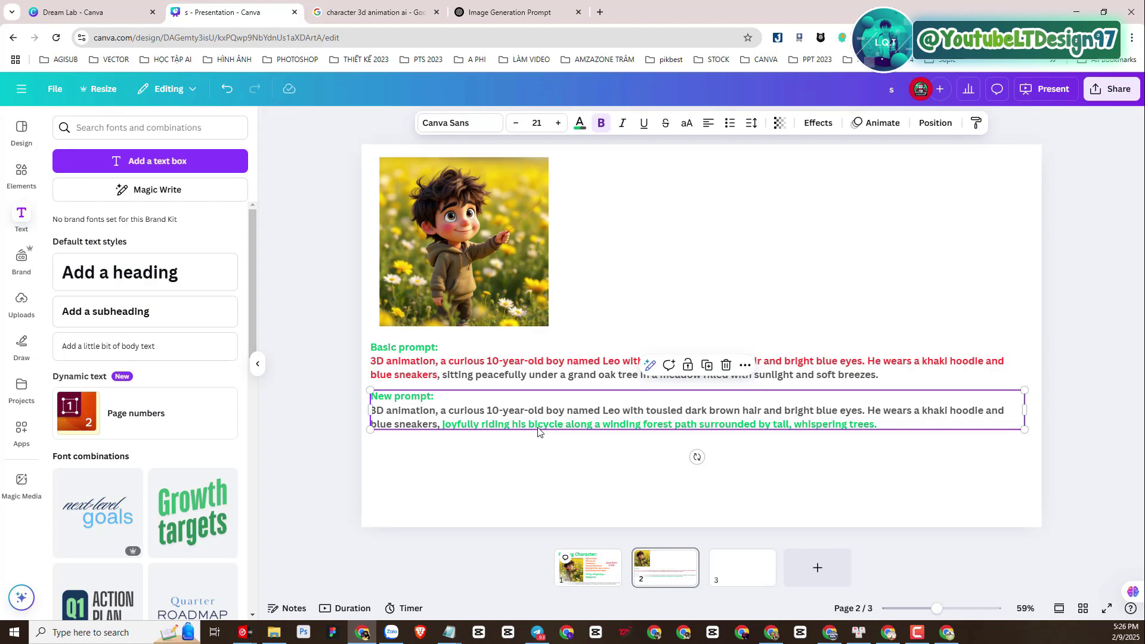
click(713, 371)
drag(579, 411, 568, 457)
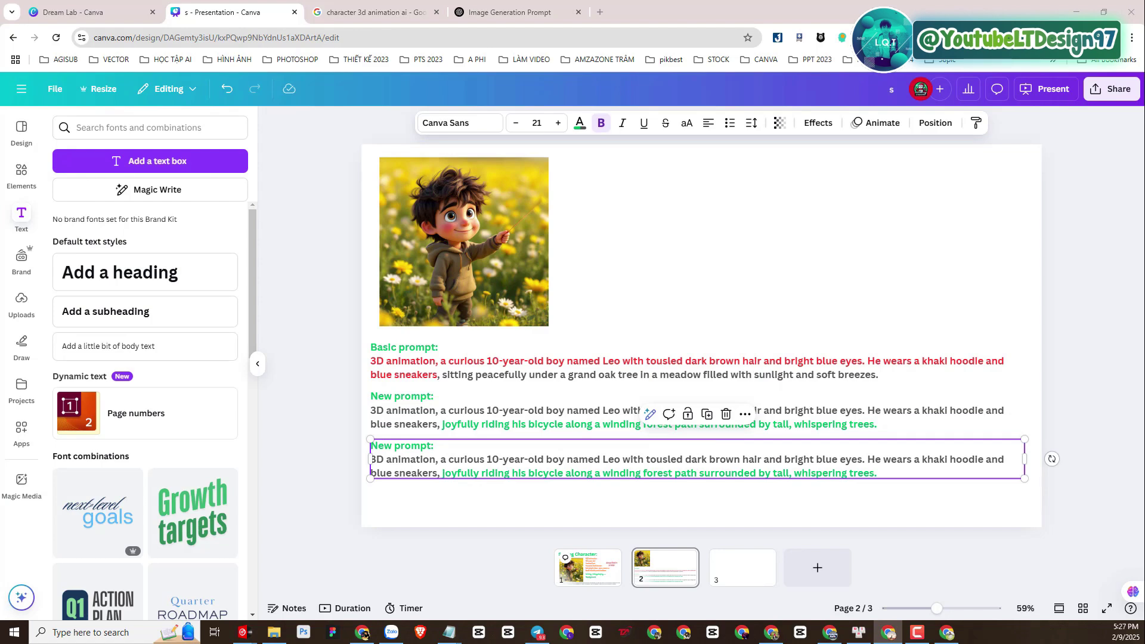
Replace the lowest prompt's bicycle phrase with "playing energetically with a golden retriever in a lush, green backyard filled with flowers."
double_click(574, 467)
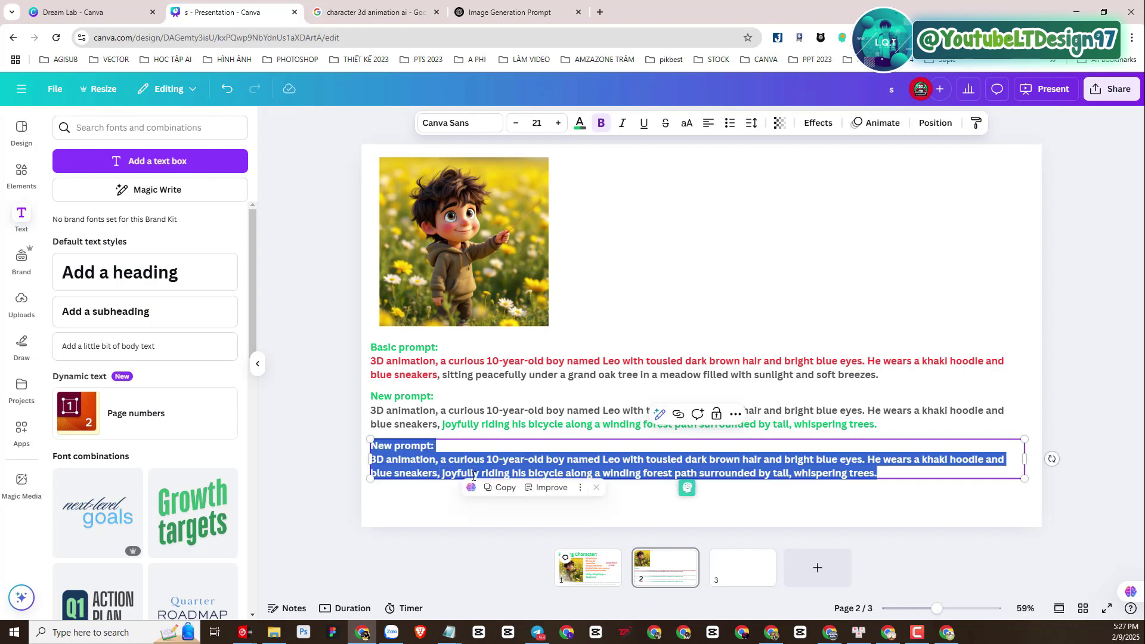
click(450, 474)
drag(442, 474, 877, 474)
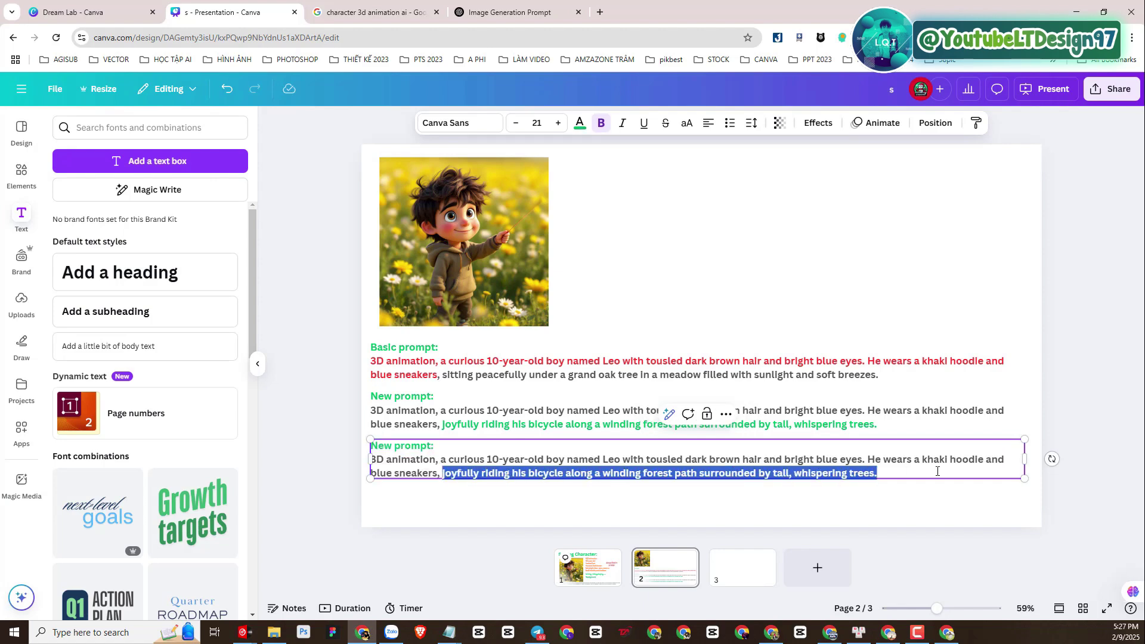
click(953, 489)
click(934, 518)
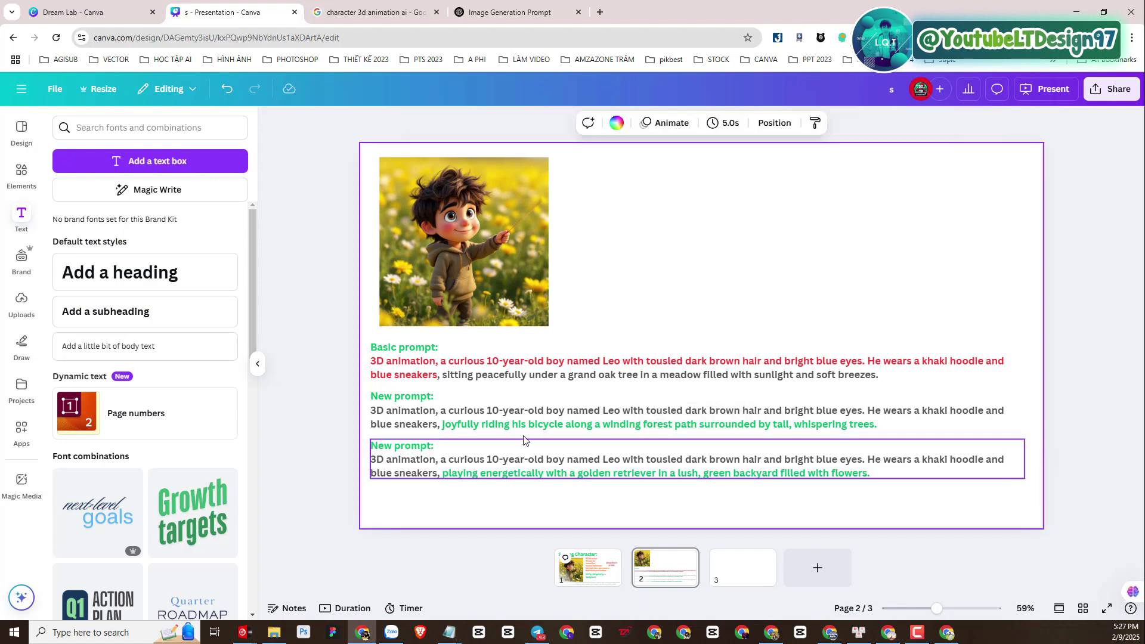
click(316, 303)
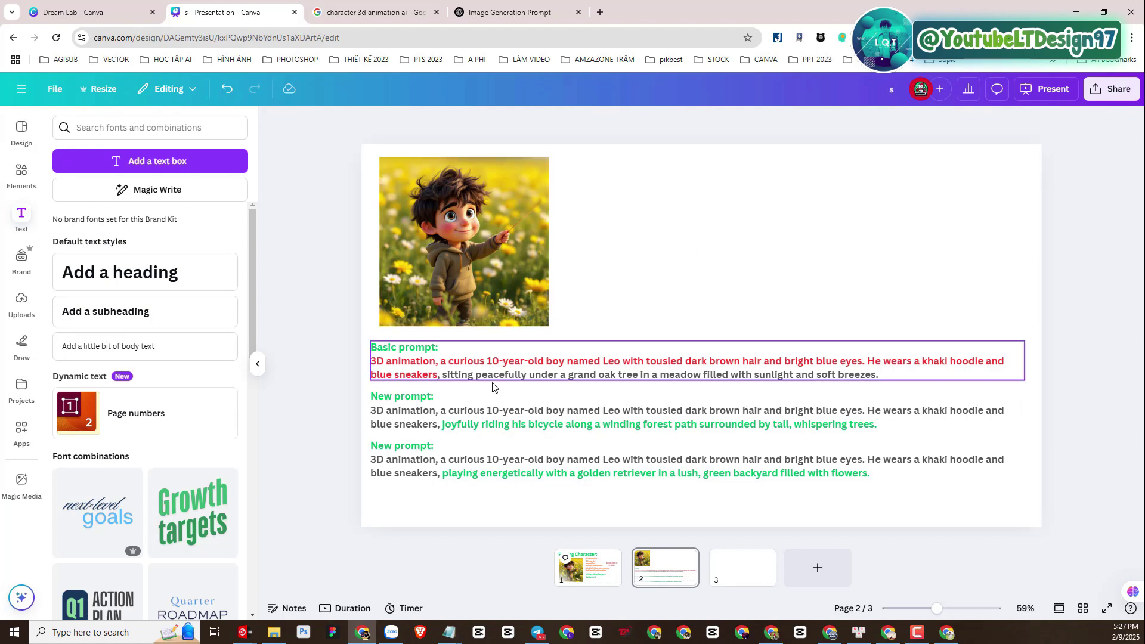
Look at the prompt field and earlier generations in Dream Lab, and return to the presentation
click(95, 12)
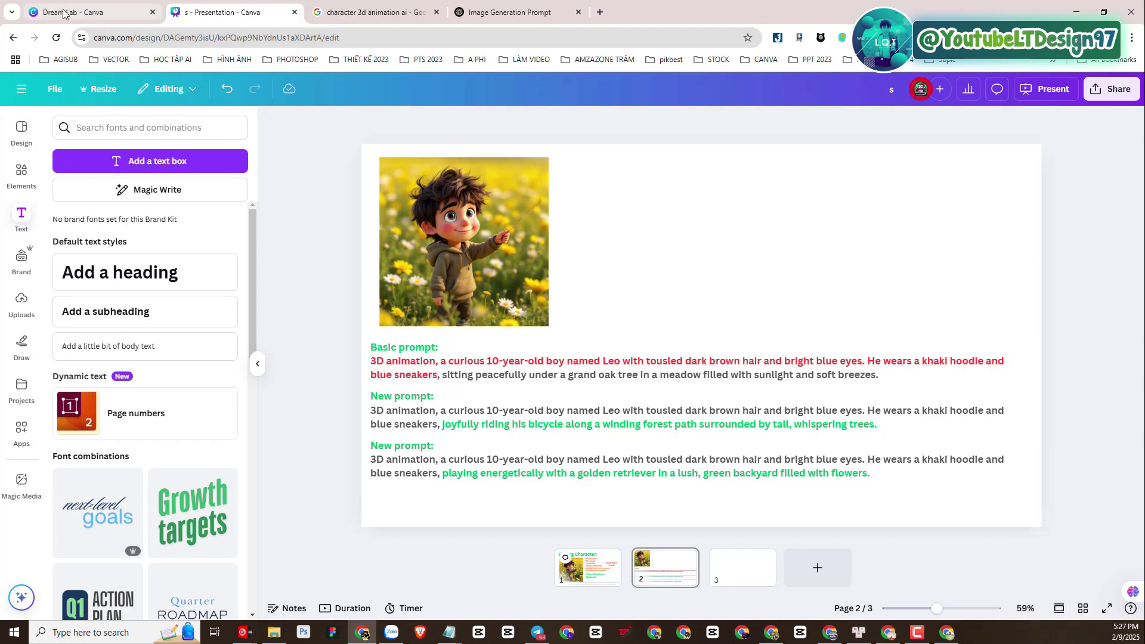
click(298, 166)
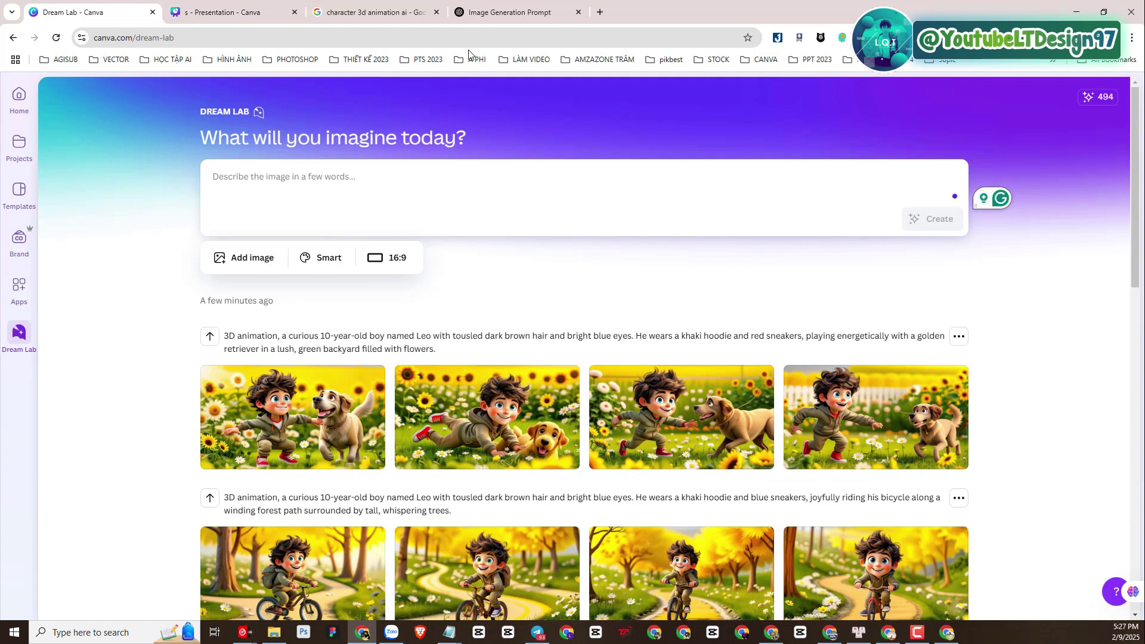
click(227, 13)
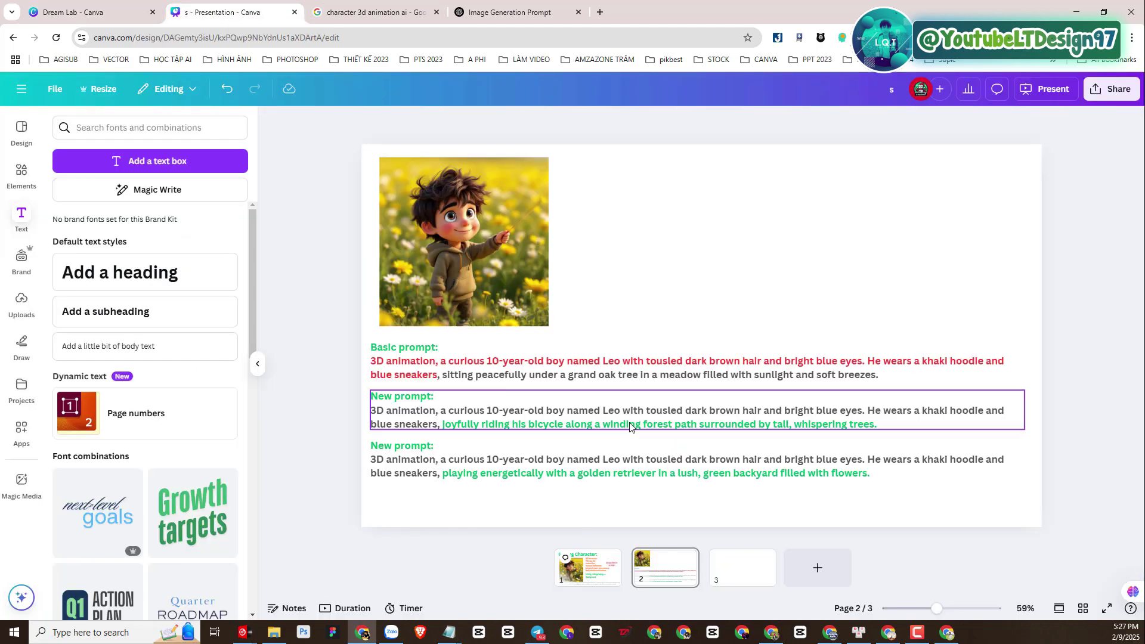
Copy the full basic prompt text, without its heading, from the slide
click(482, 376)
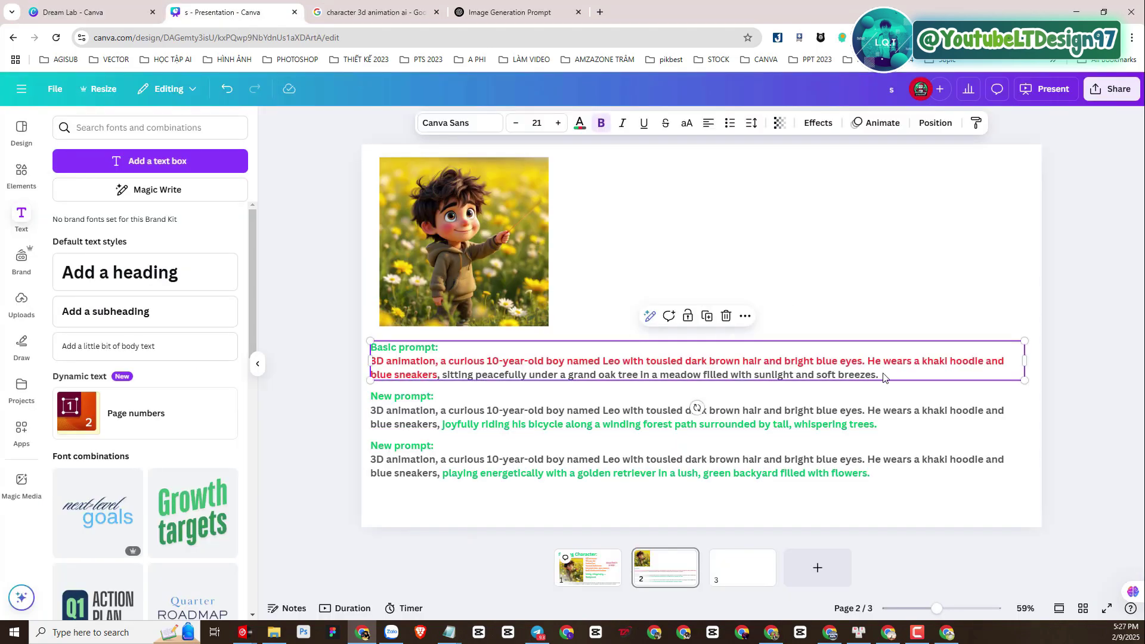
click(850, 372)
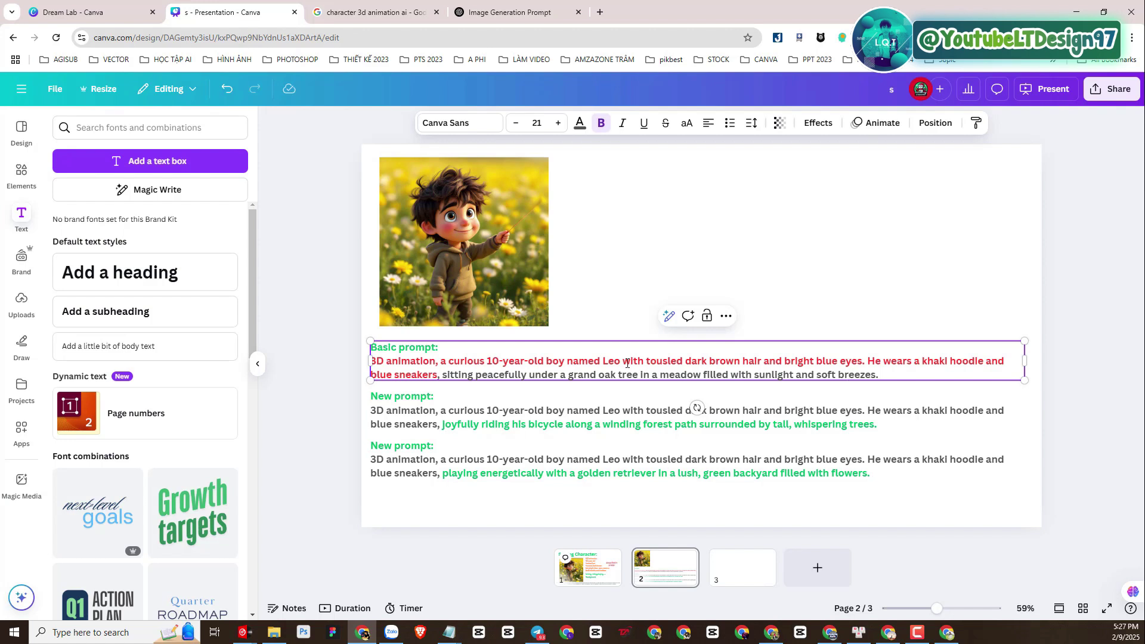
double_click(410, 372)
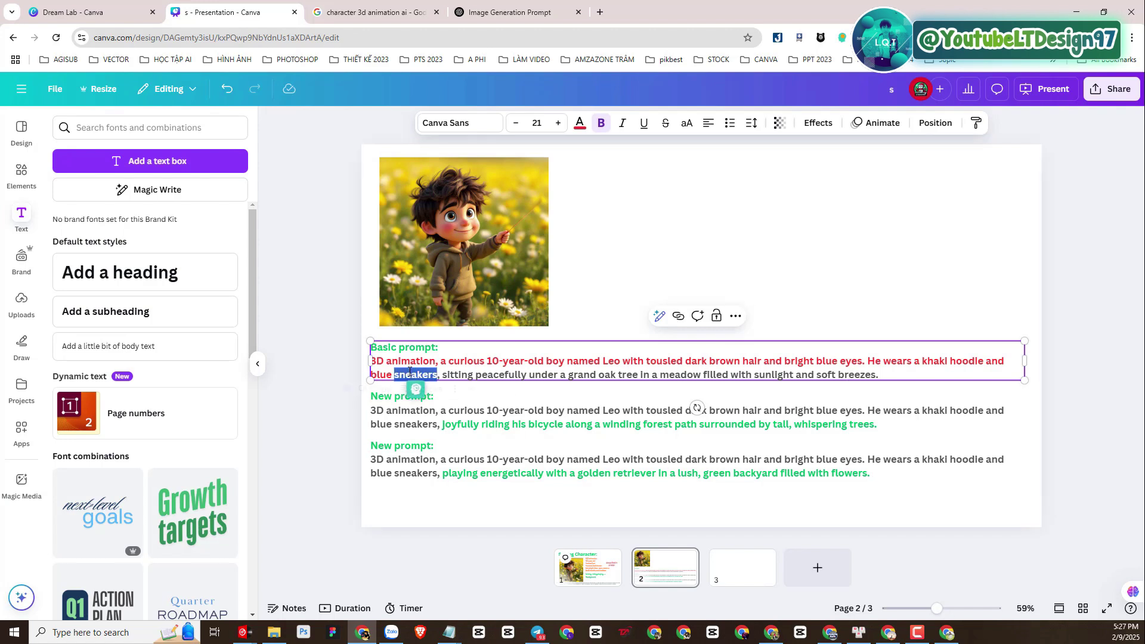
click(374, 361)
drag(374, 362, 880, 376)
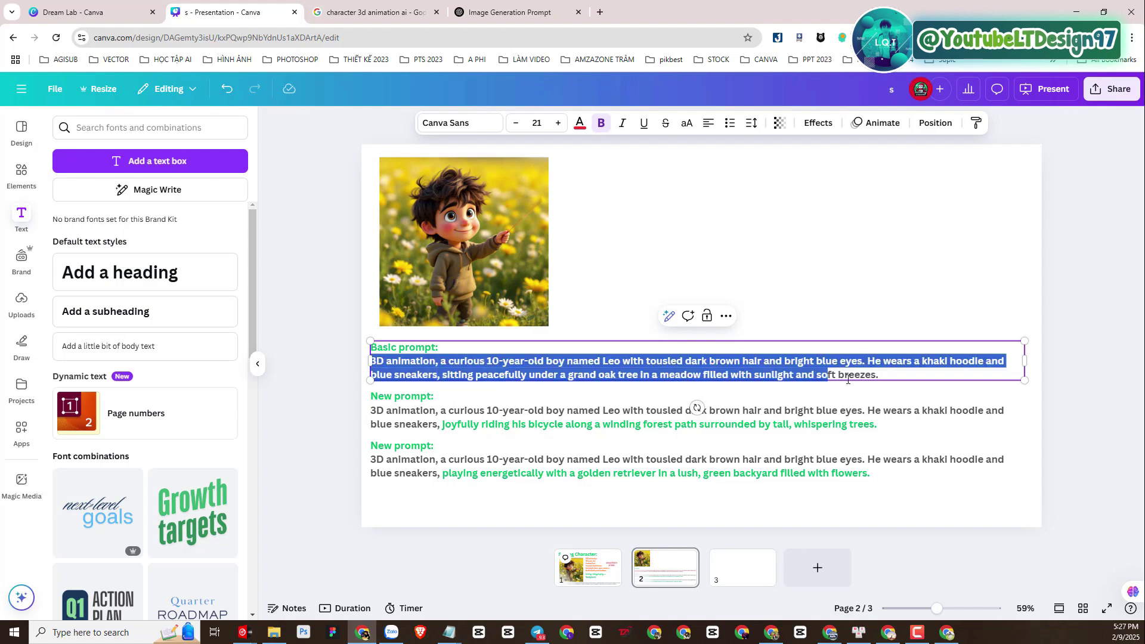
right_click(812, 373)
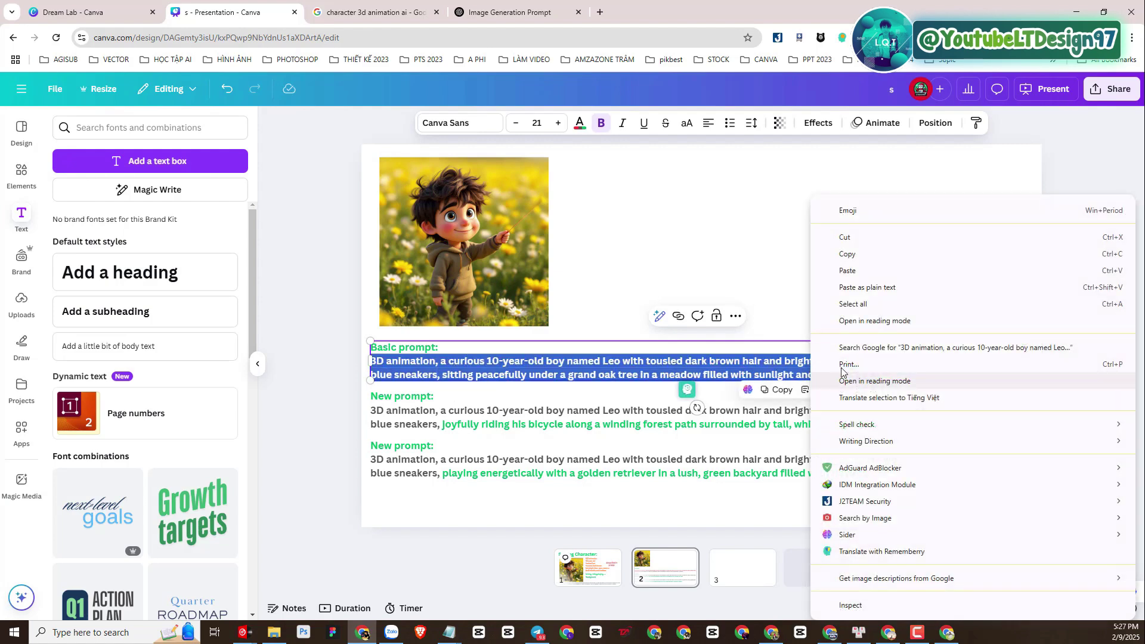
click(848, 254)
Switch to Dream Lab, paste the copied prompt as the image description and change the sneakers' colour to red
click(103, 16)
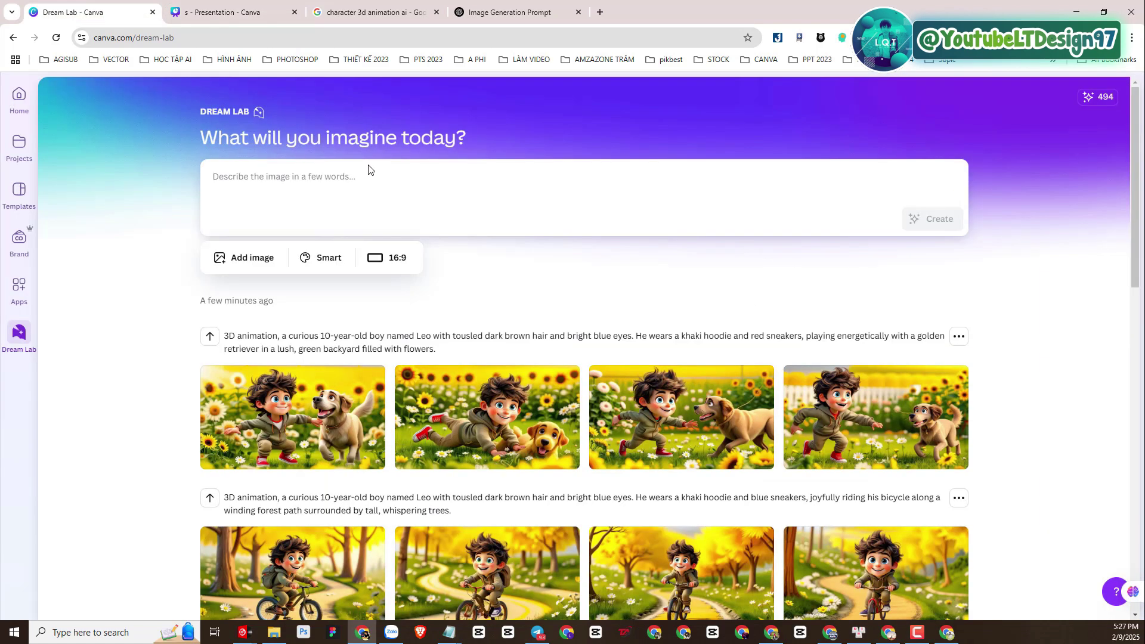
click(361, 174)
right_click(352, 174)
click(386, 291)
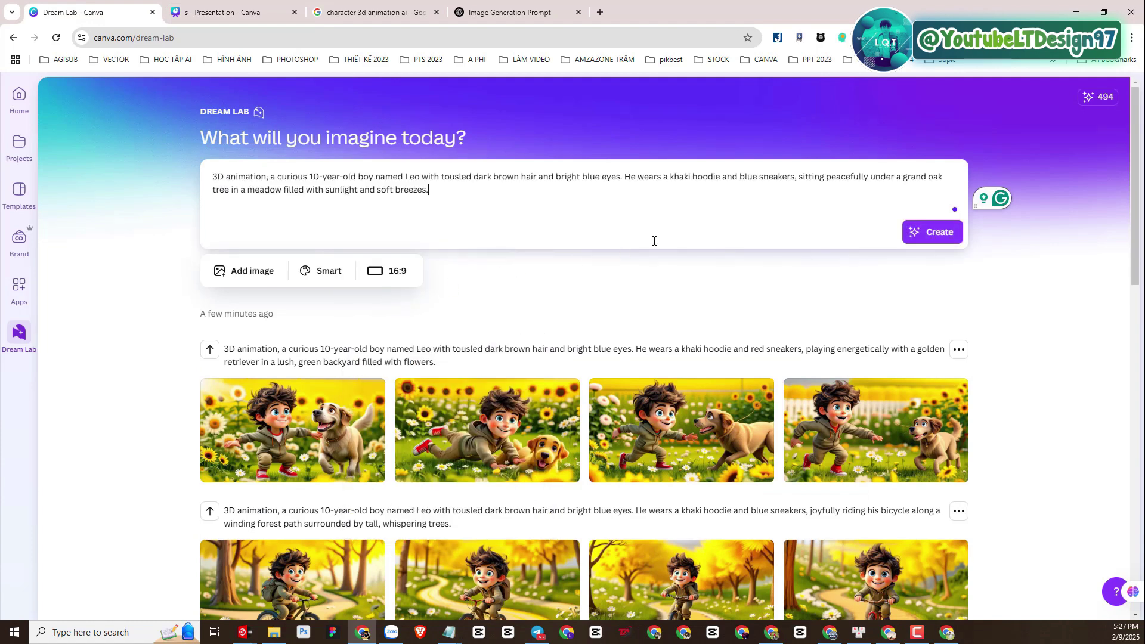
double_click(745, 178)
text(red)
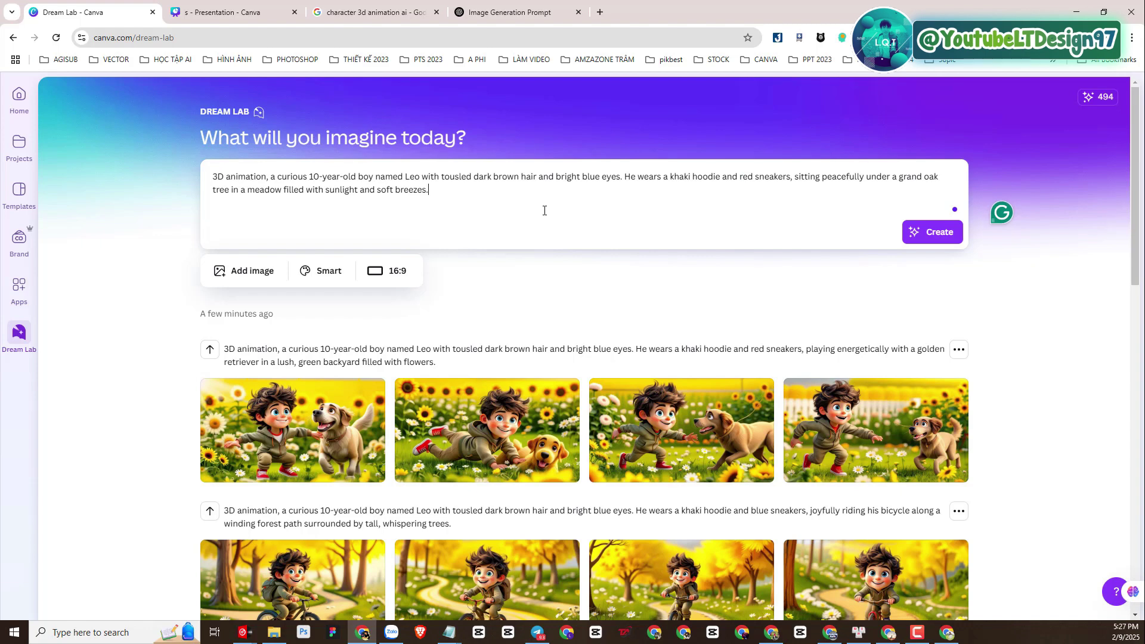
Set the image generation to a 16:9 aspect ratio with the style None
click(385, 272)
click(452, 358)
click(252, 276)
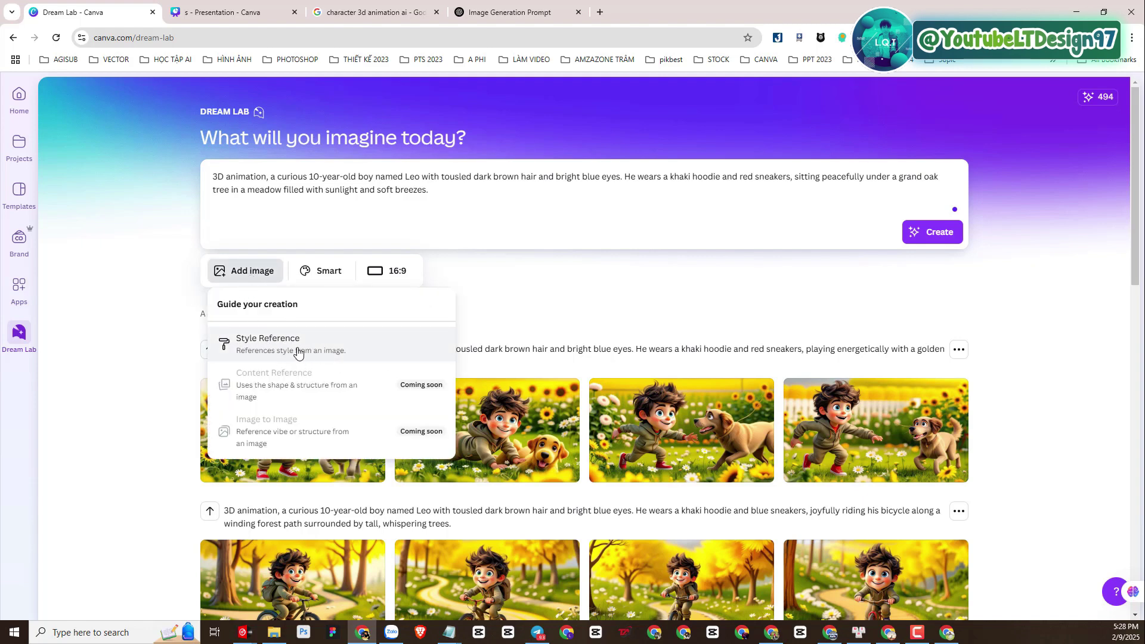
click(327, 278)
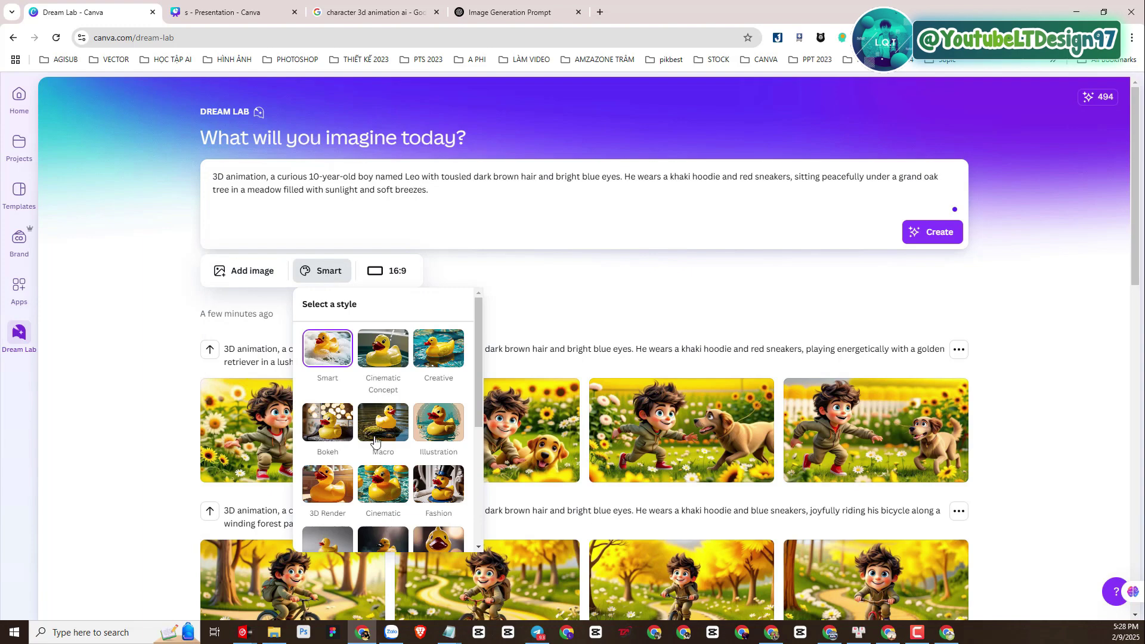
scroll(378, 412, down, 4)
scroll(375, 388, up, 4)
scroll(382, 453, down, 5)
click(389, 511)
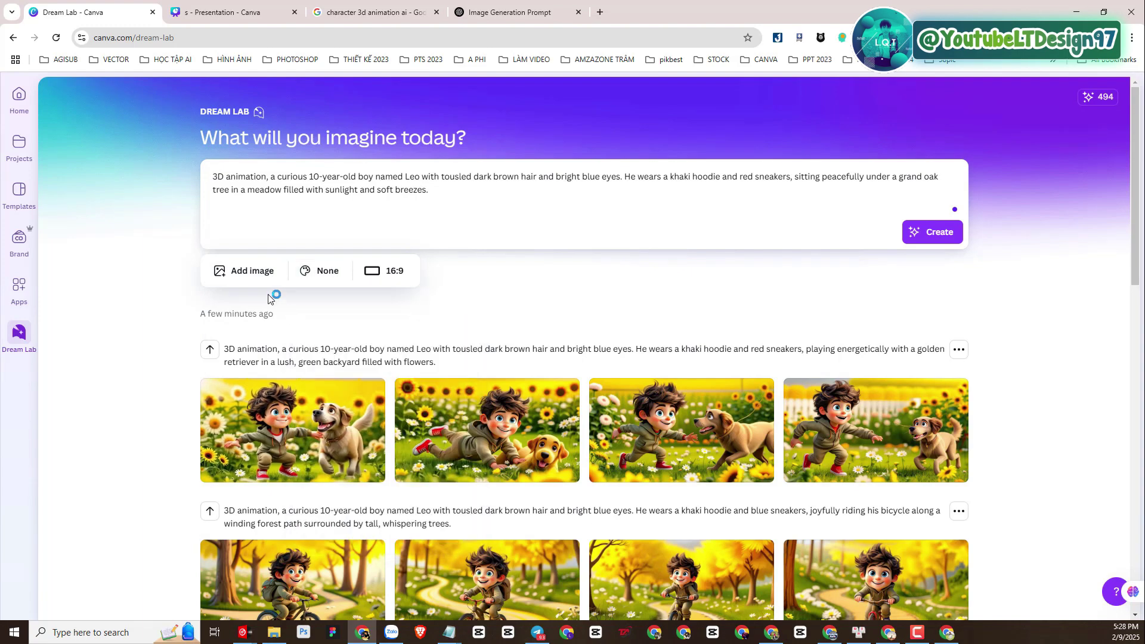
Upload the picture of the boy in the flower meadow as the style reference image for the generation
click(247, 274)
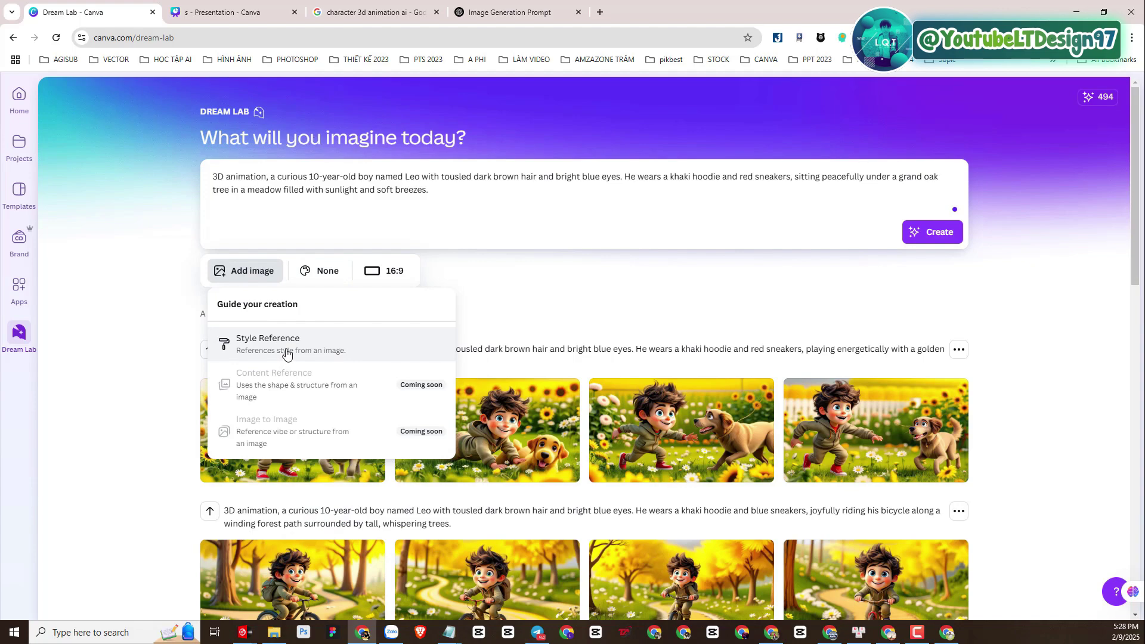
click(272, 348)
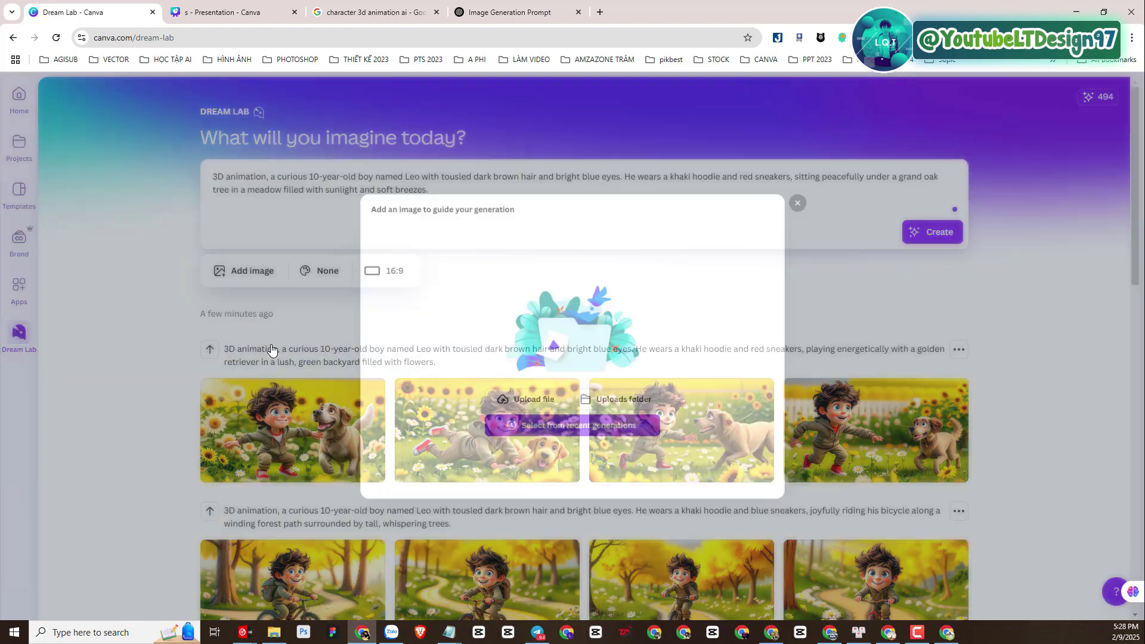
click(530, 404)
double_click(208, 181)
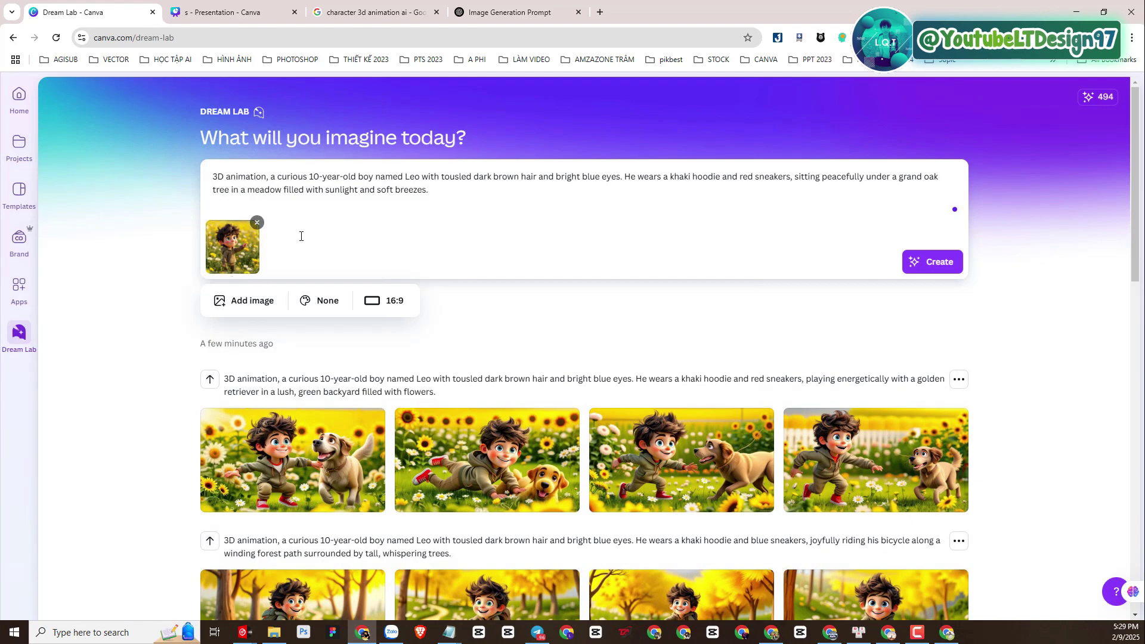
Browse the 3D animation character image results on Google for other possible references, and return to Dream Lab
click(370, 12)
scroll(882, 374, down, 10)
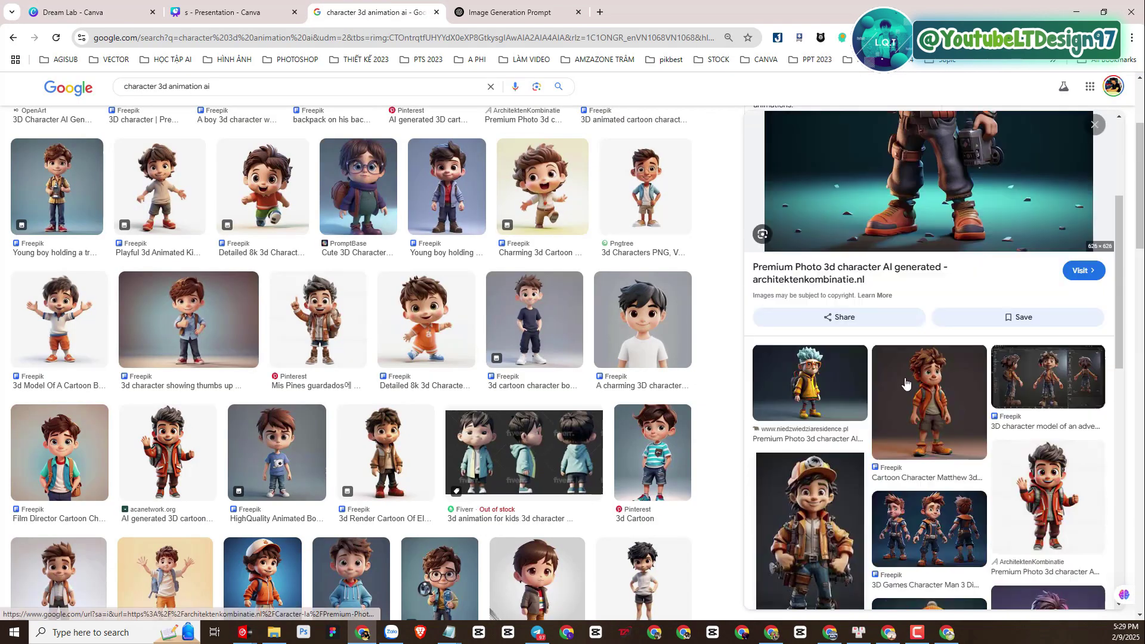
scroll(287, 339, down, 12)
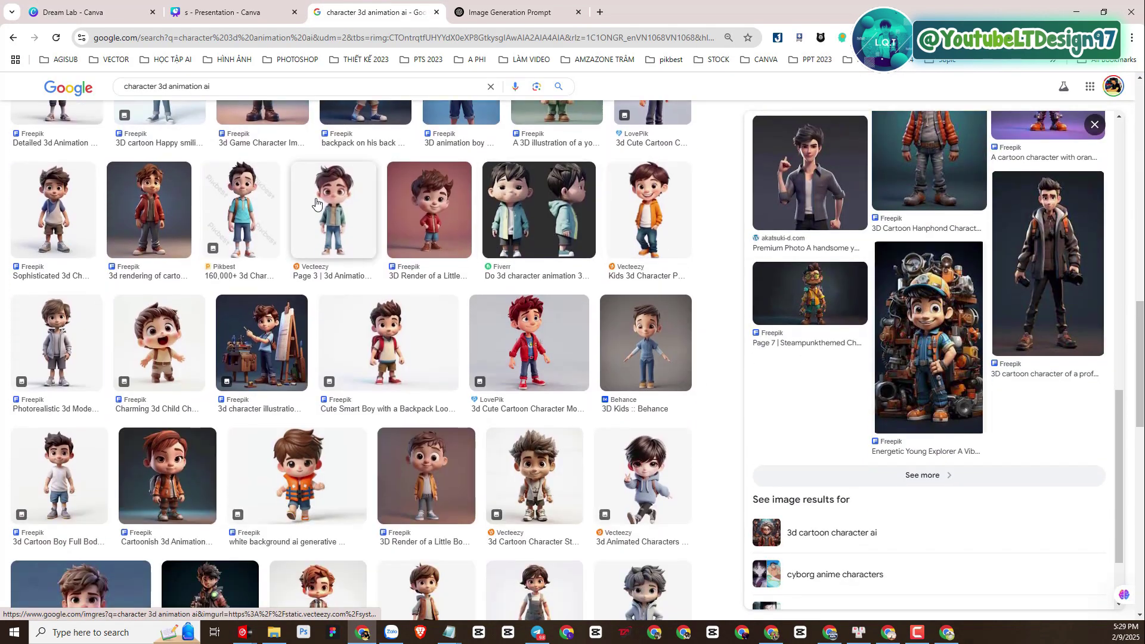
click(85, 18)
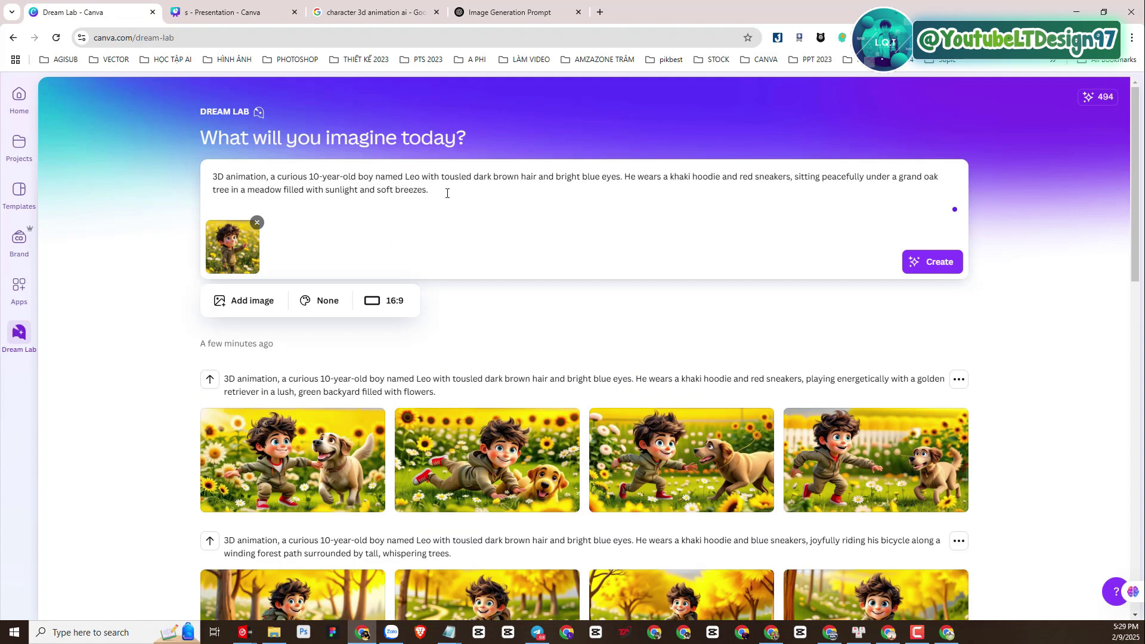
Compare the image description with the basic prompt on the slide, and generate the oak tree images in Dream Lab
drag(507, 191, 212, 177)
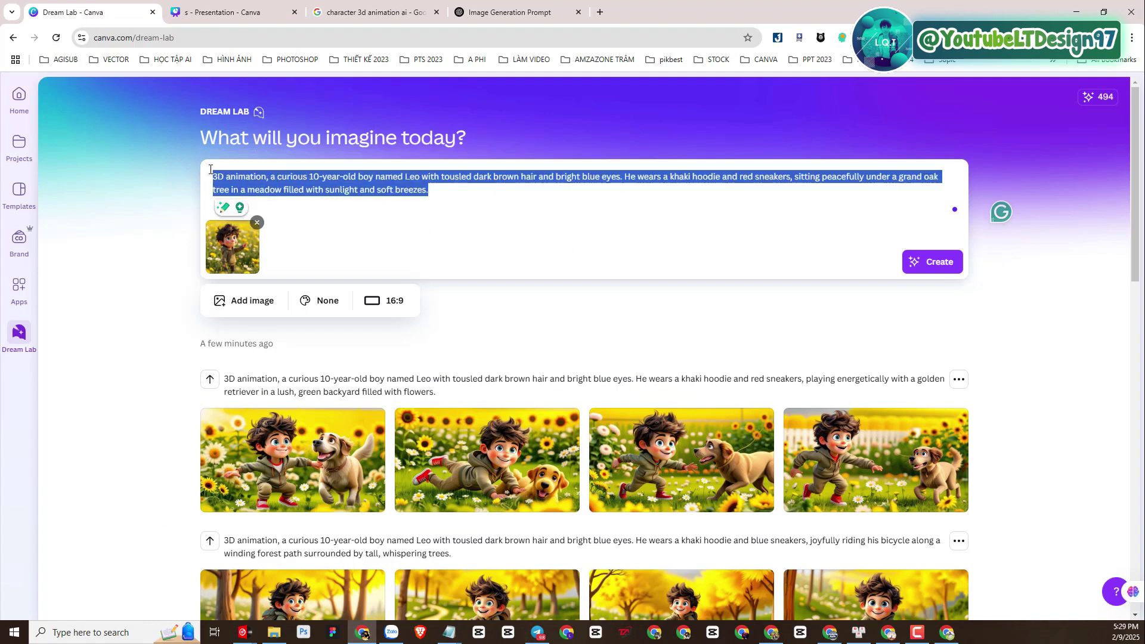
click(242, 12)
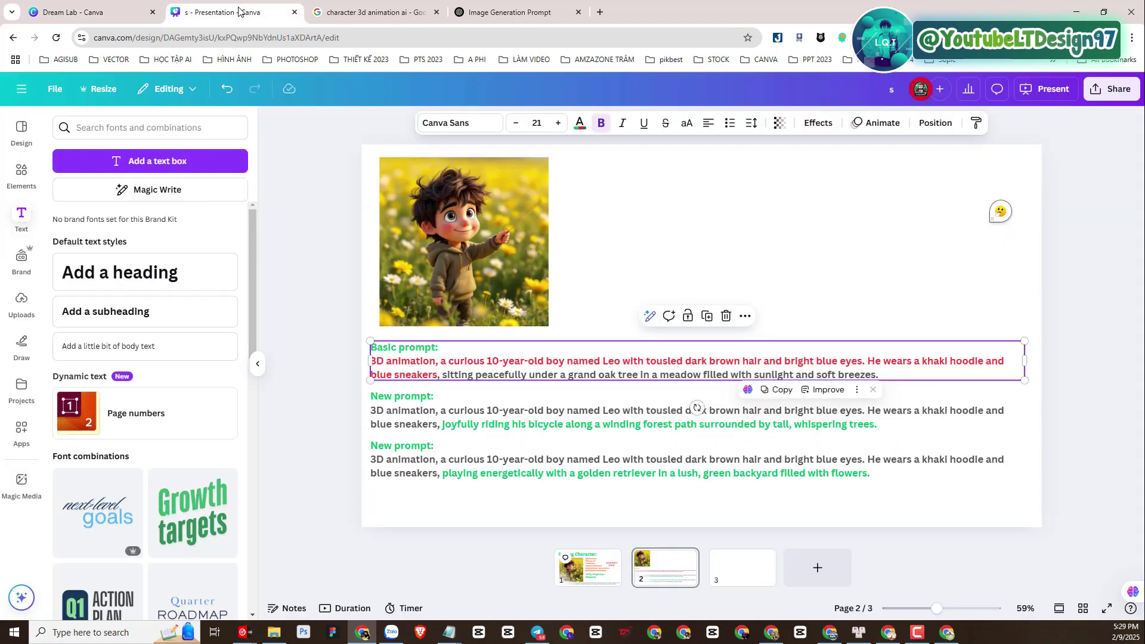
click(483, 368)
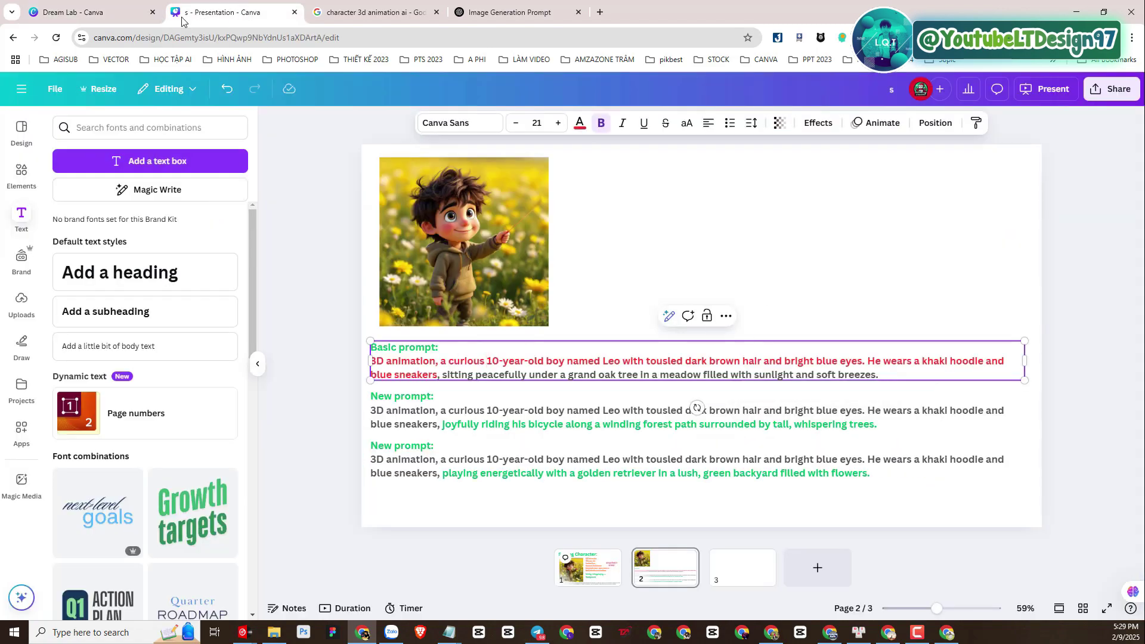
click(72, 12)
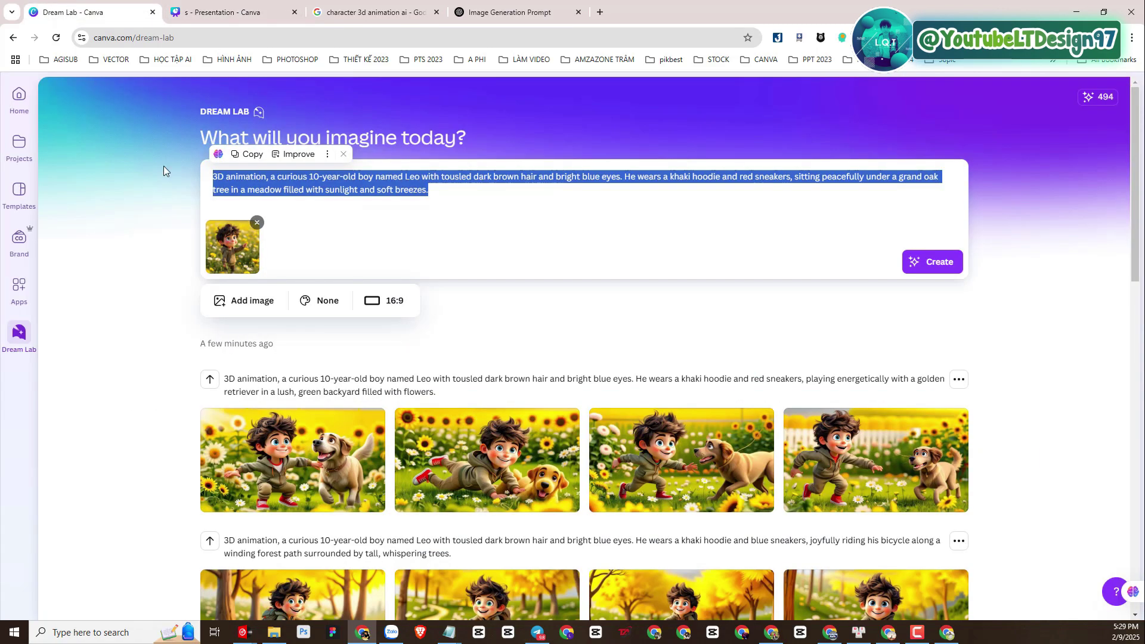
click(937, 266)
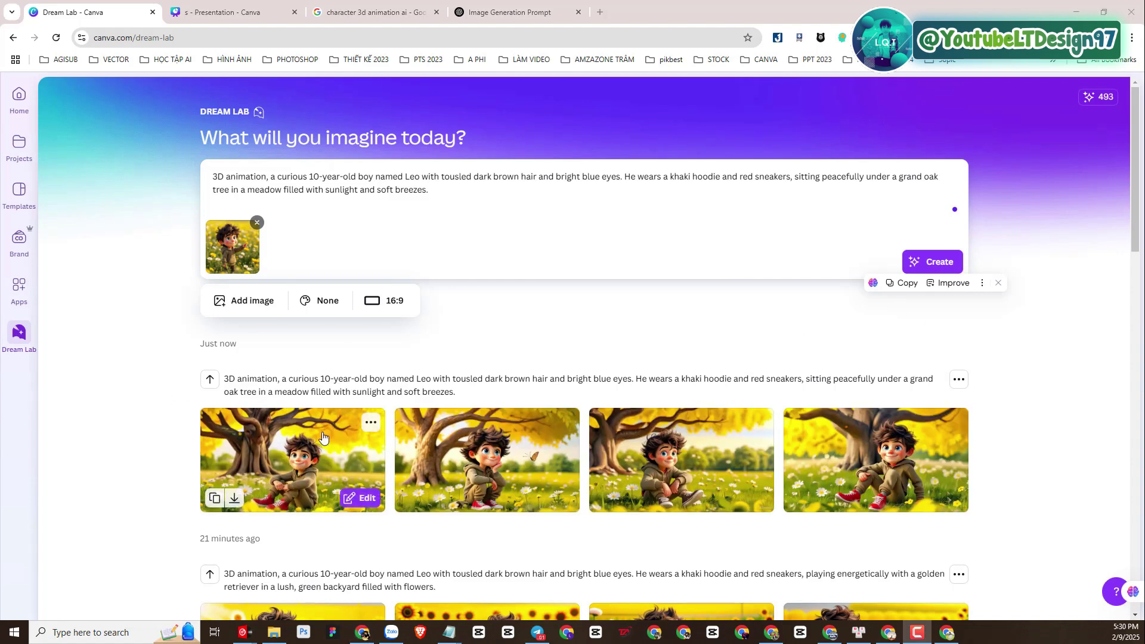
View the four generated images of Leo sitting under the oak tree at large size, and close the preview
click(320, 475)
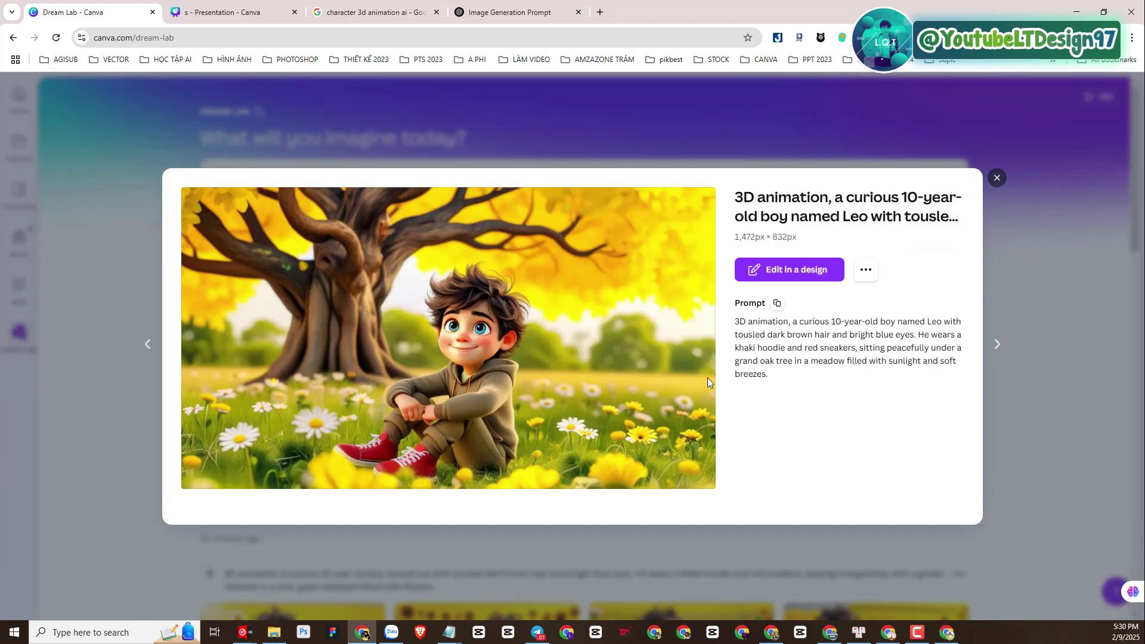
click(997, 347)
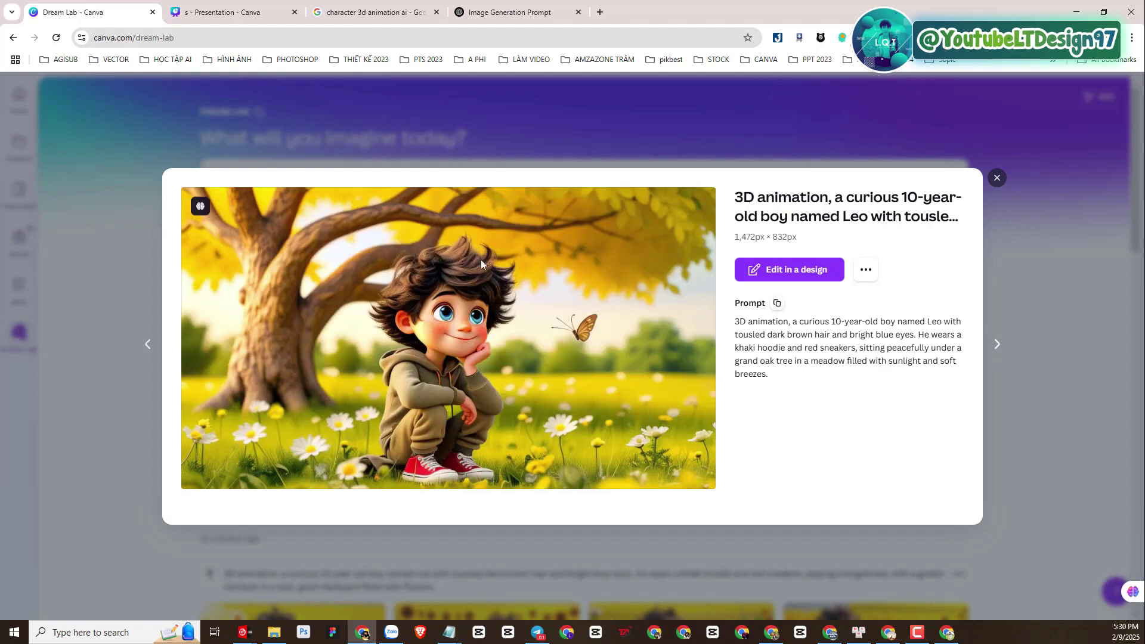
click(996, 346)
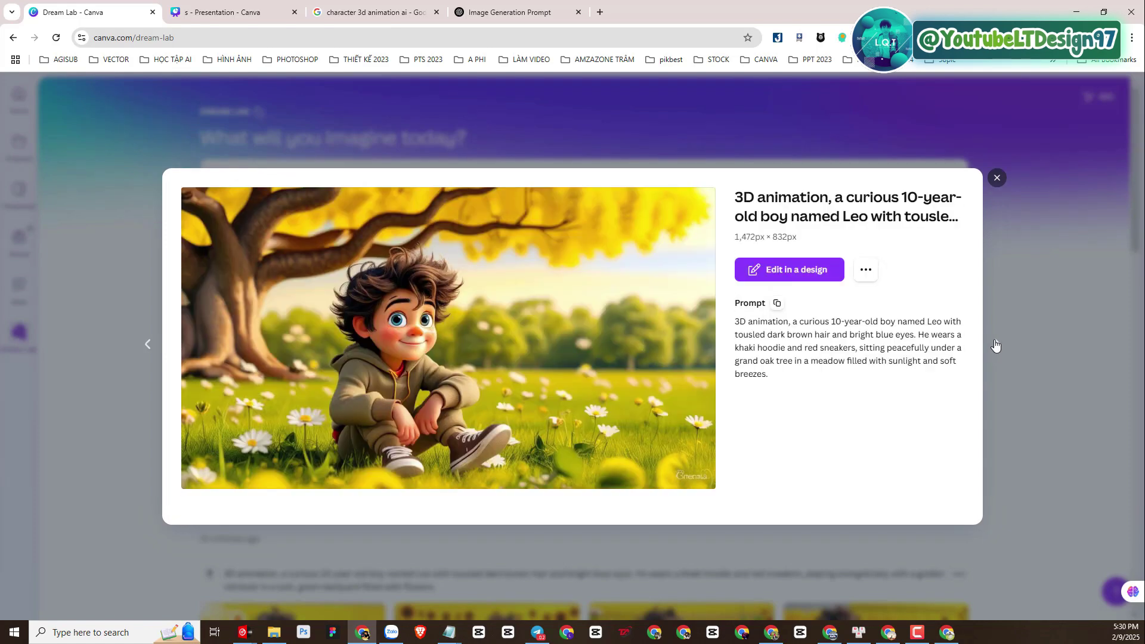
click(996, 346)
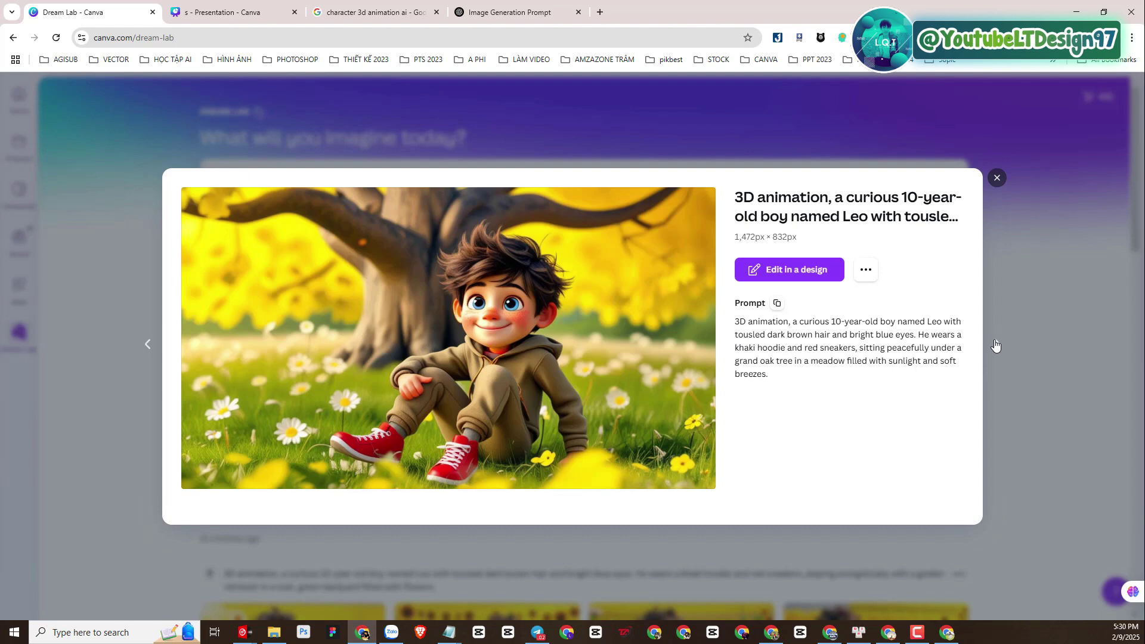
click(1030, 384)
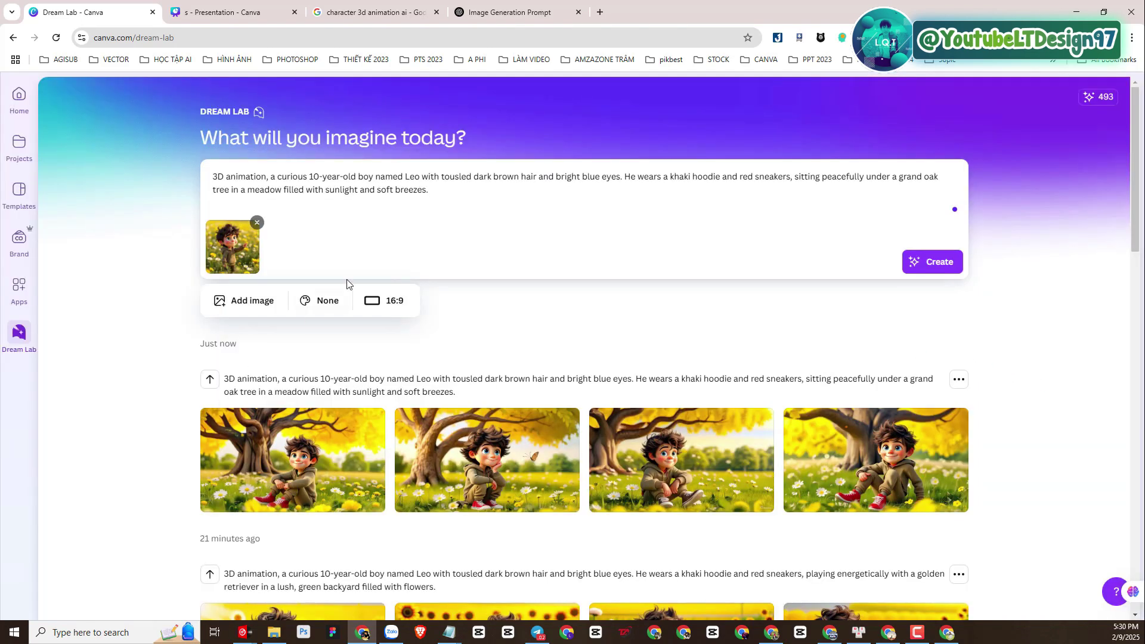
Switch to the presentation and copy "joyfully riding his bicycle along a winding forest path surrounded by tall, whispering trees" from the first new prompt
click(242, 12)
click(491, 422)
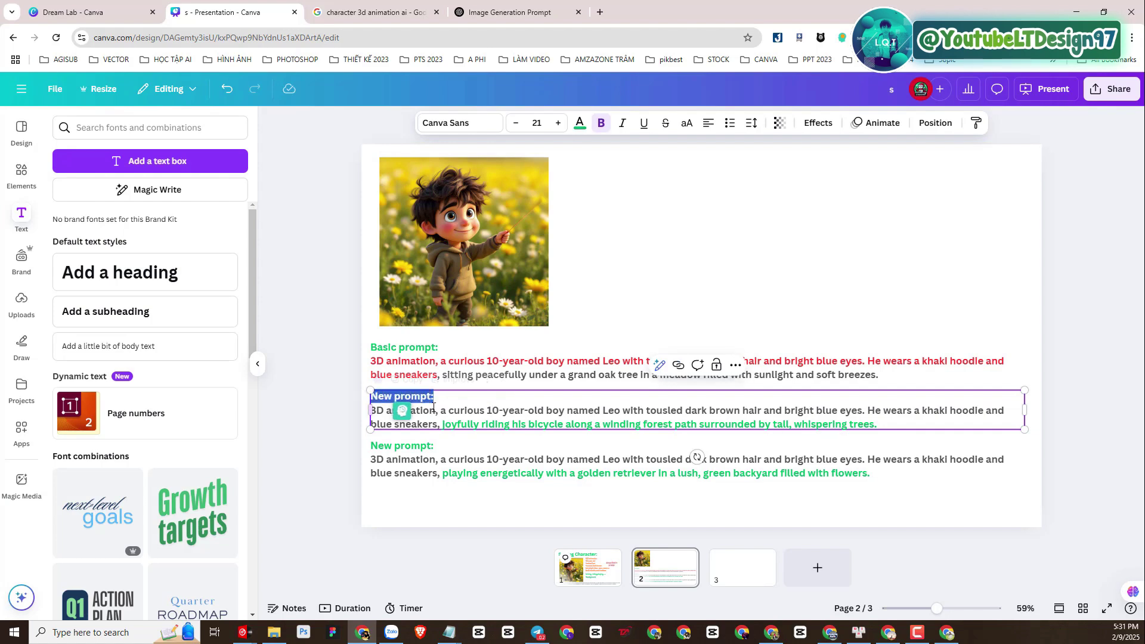
click(448, 421)
drag(442, 422, 876, 429)
key(ctrl+c)
right_click(876, 428)
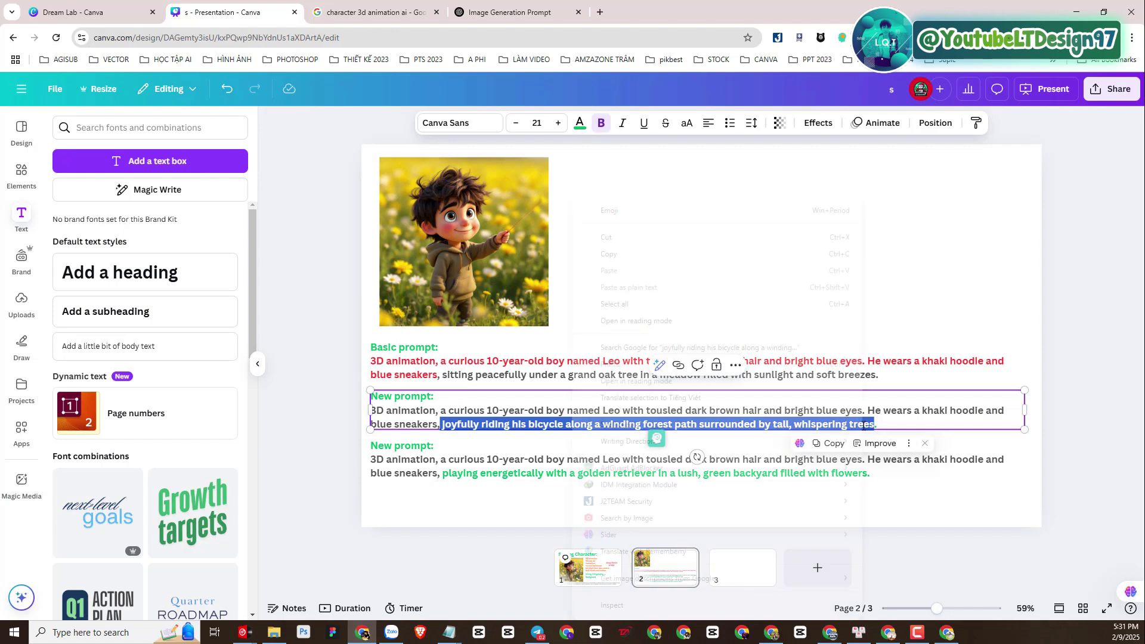
click(612, 253)
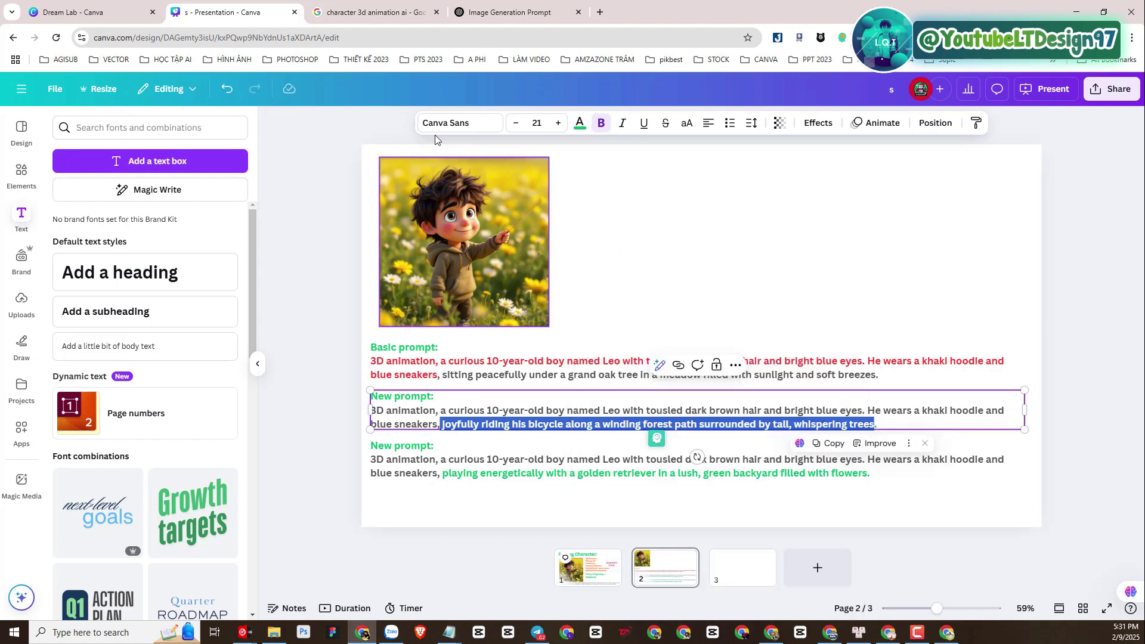
In Dream Lab, replace the oak tree scene in the description with the copied bicycle scene and remove the extra space before it
click(91, 10)
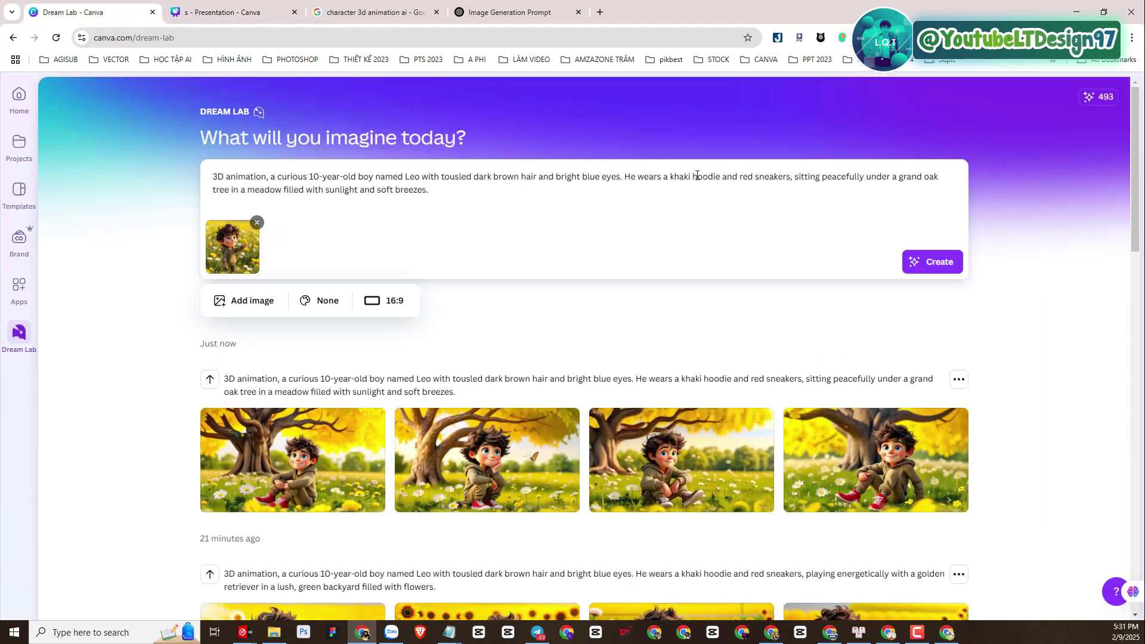
click(805, 198)
drag(806, 182, 813, 189)
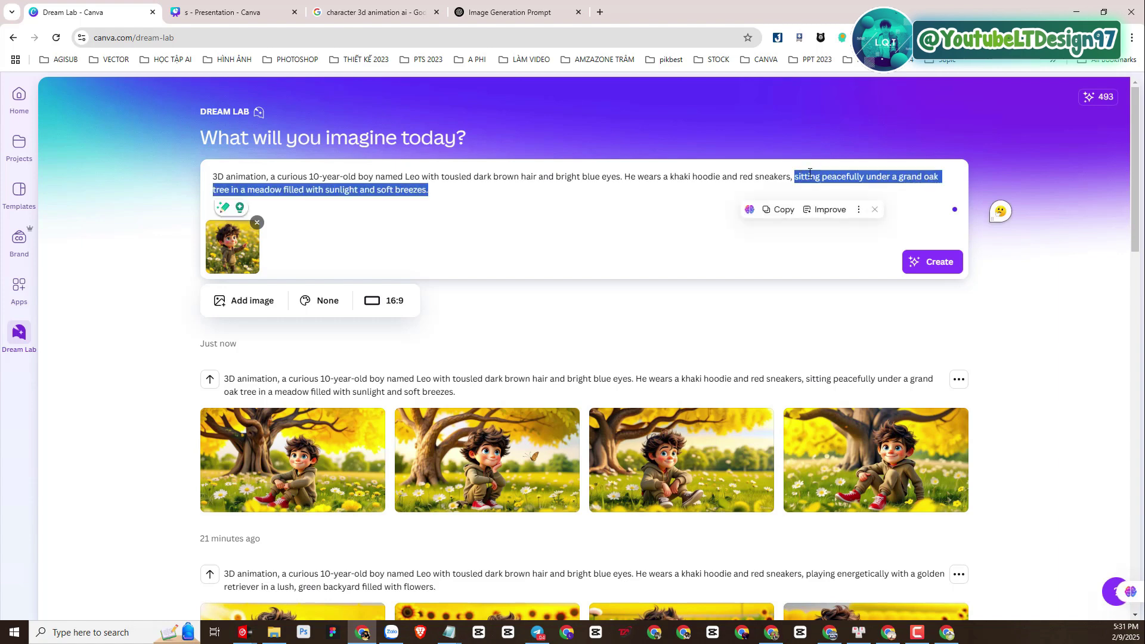
right_click(809, 174)
click(846, 248)
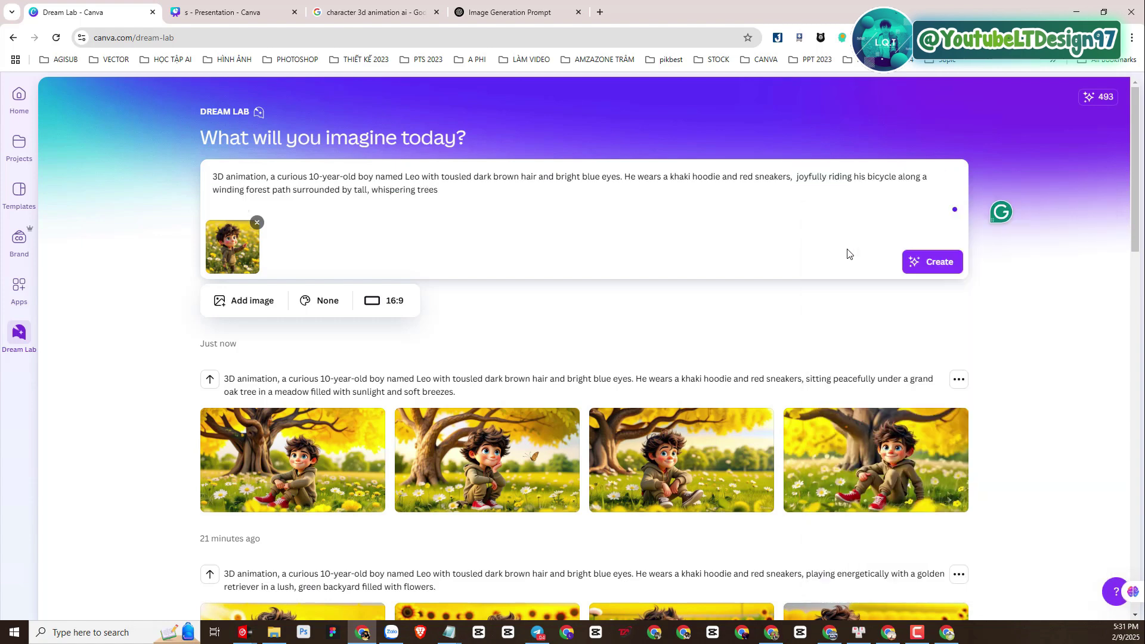
click(798, 176)
key(BackSpace)
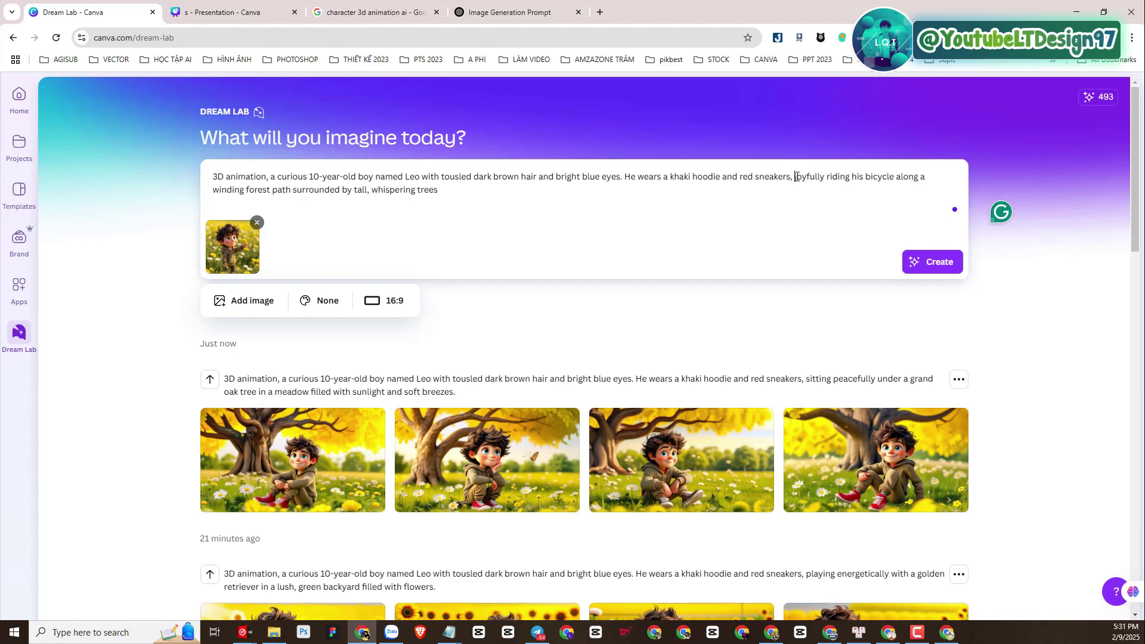
Generate the images from the bicycle prompt and bring the new results into view
drag(796, 177, 814, 211)
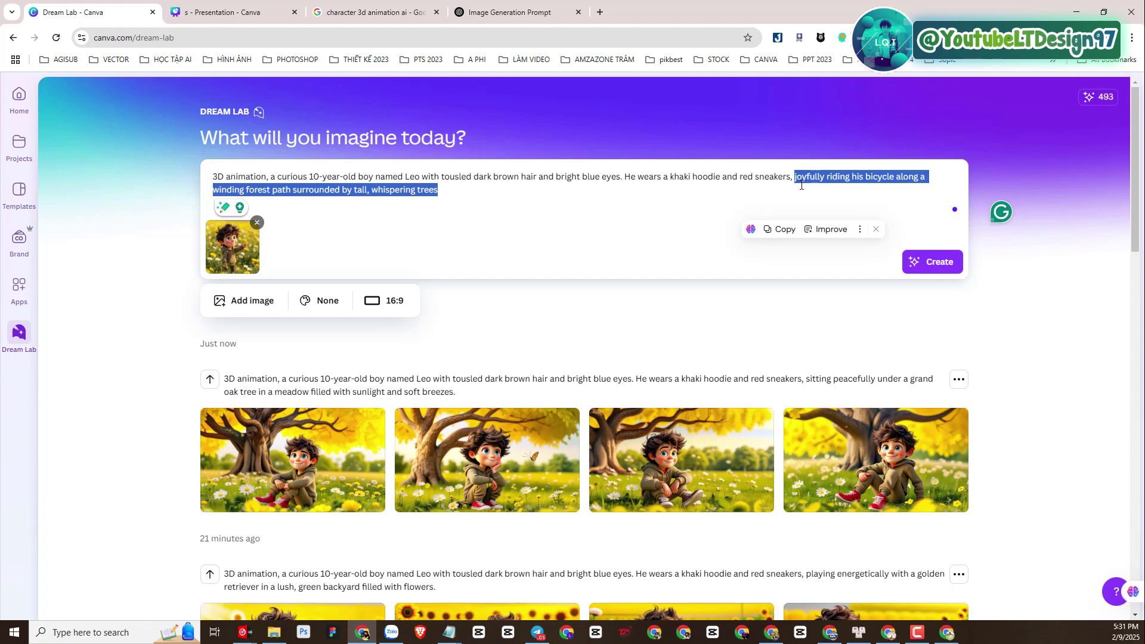
click(936, 274)
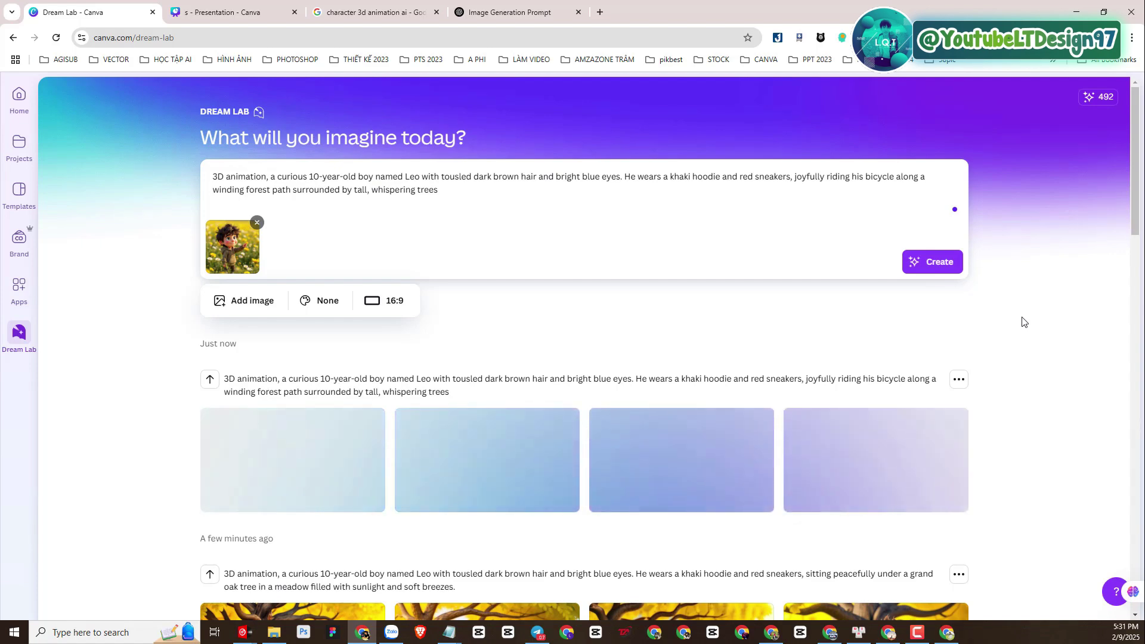
scroll(1024, 322, down, 1)
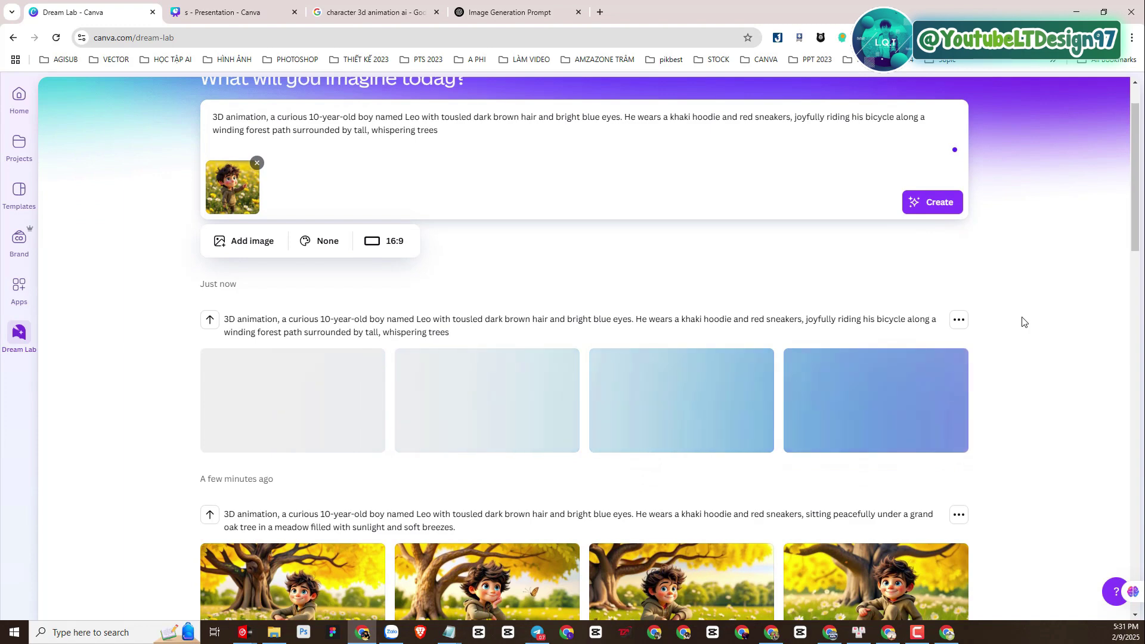
scroll(1024, 322, down, 1)
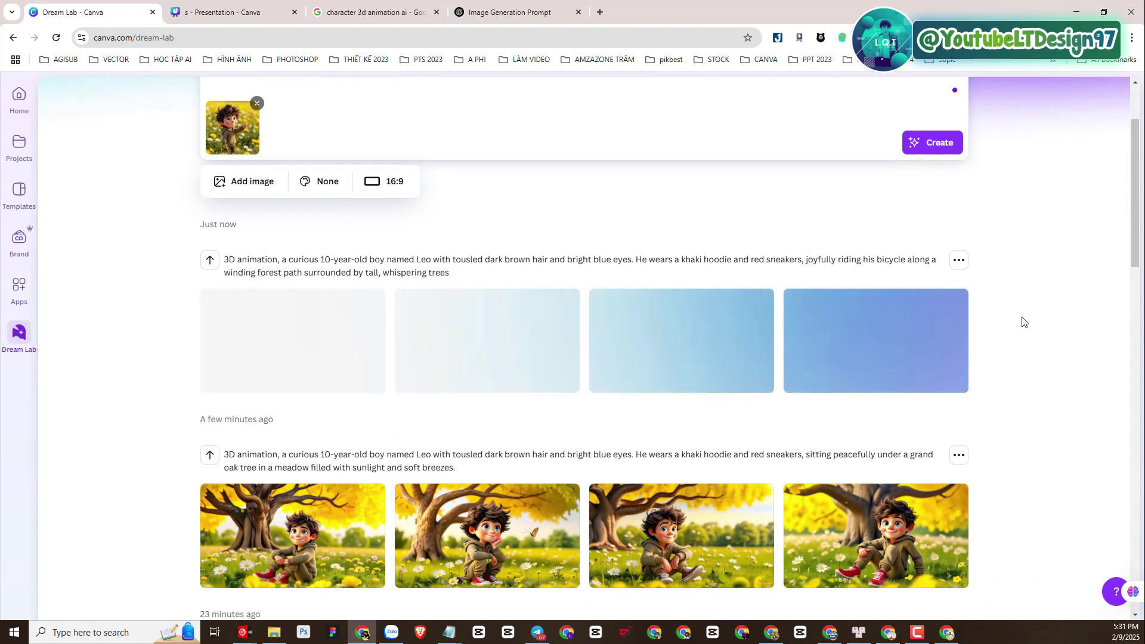
scroll(1024, 322, up, 2)
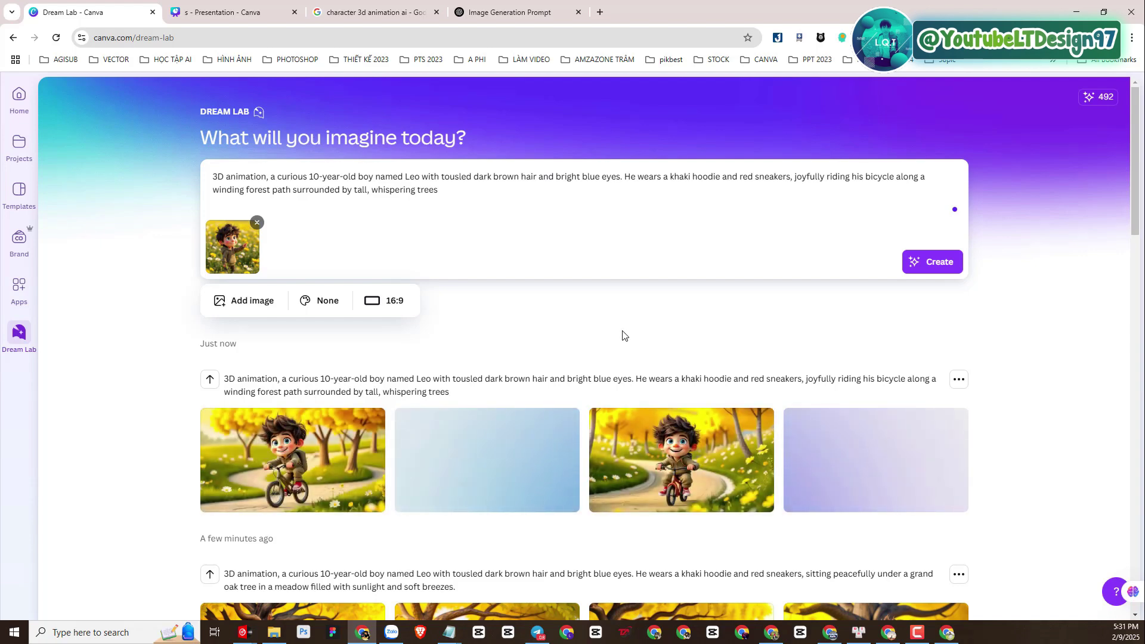
scroll(621, 334, down, 2)
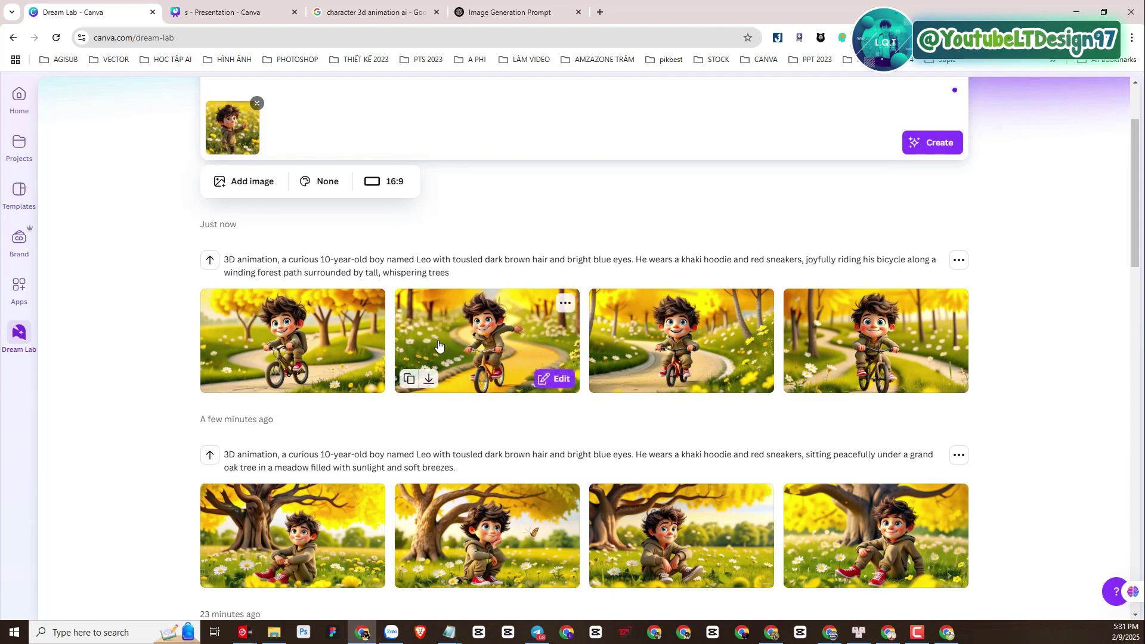
View the first, third and fourth bicycle images at large size, closing each preview
click(283, 349)
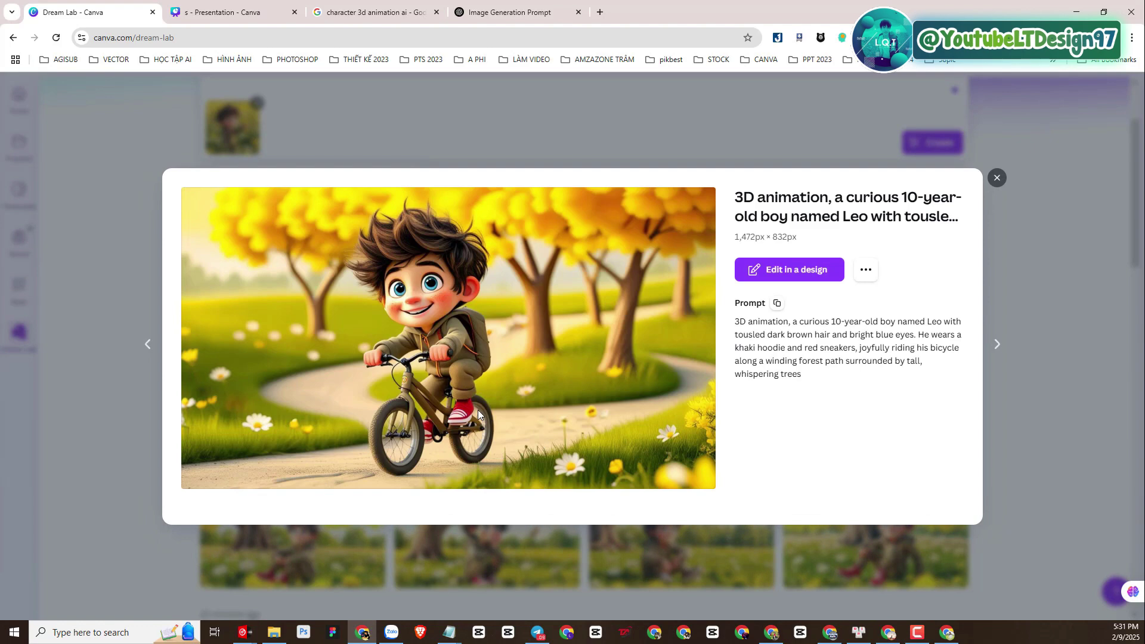
click(1054, 352)
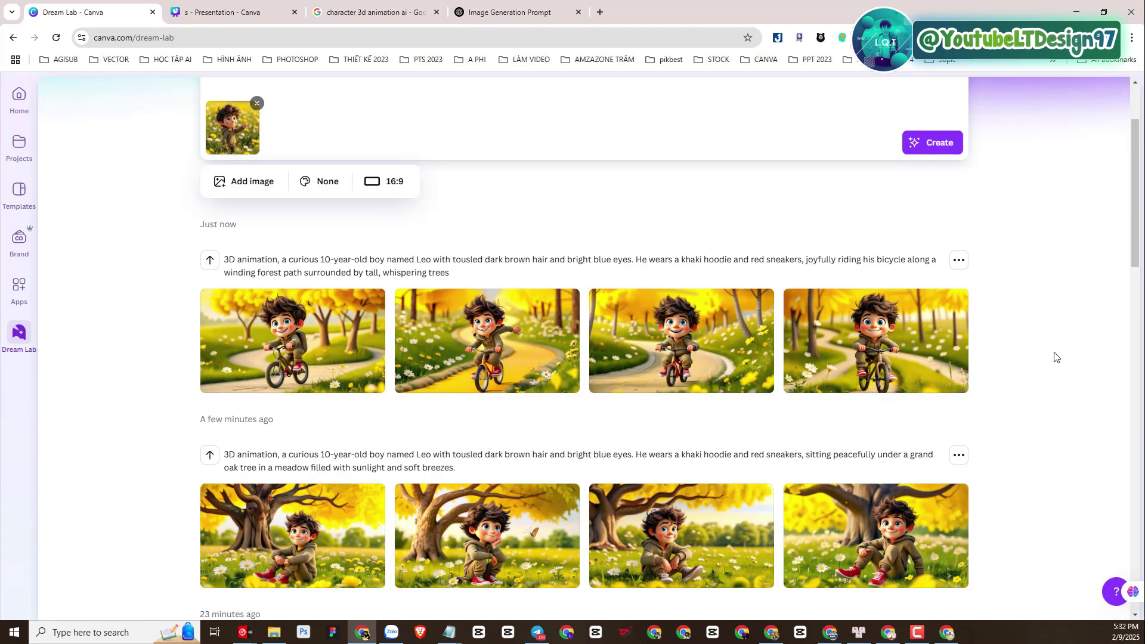
click(708, 336)
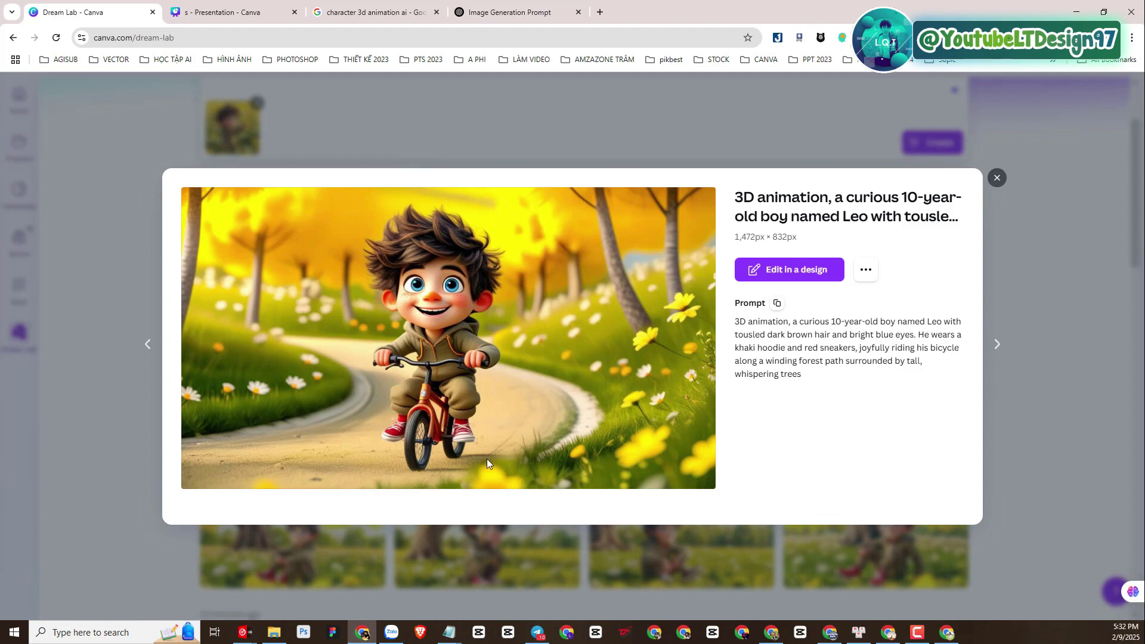
click(1042, 455)
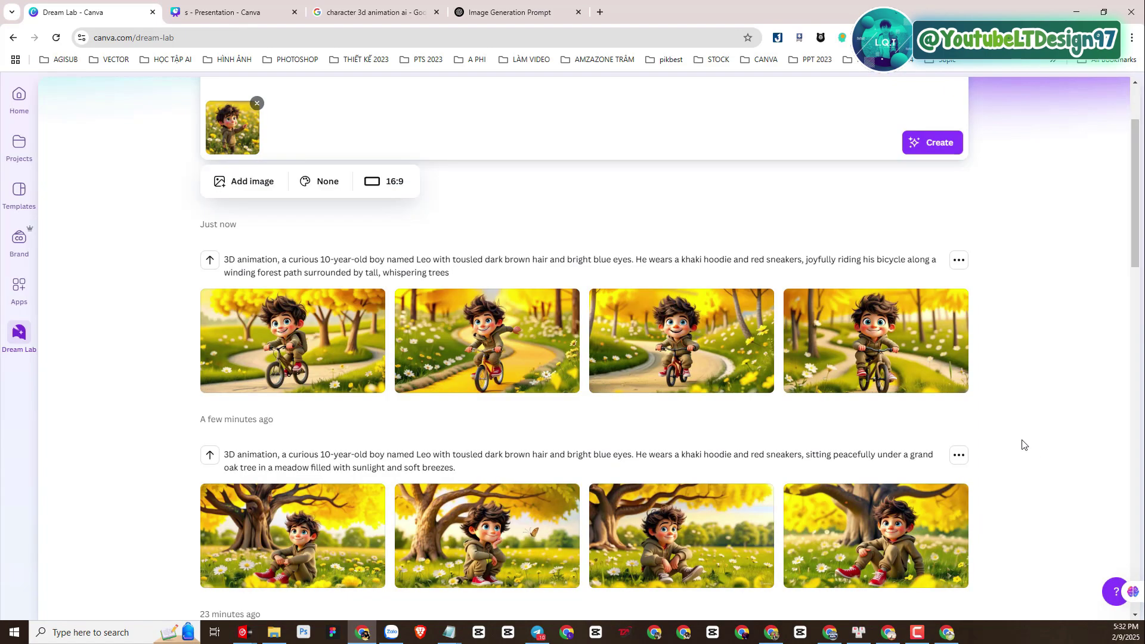
click(922, 337)
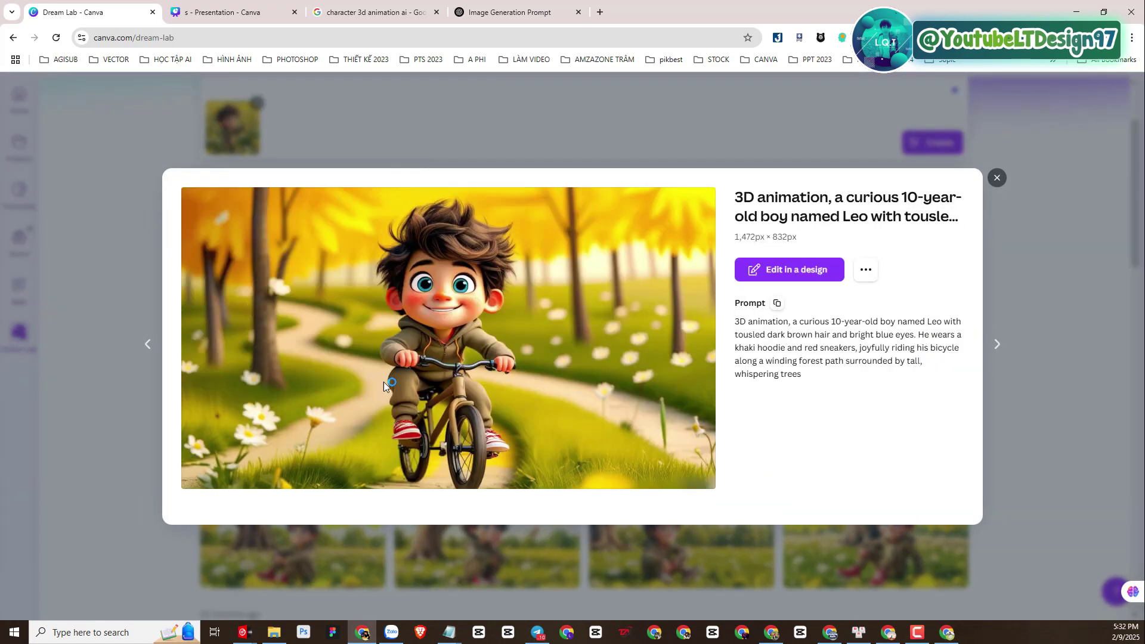
click(96, 290)
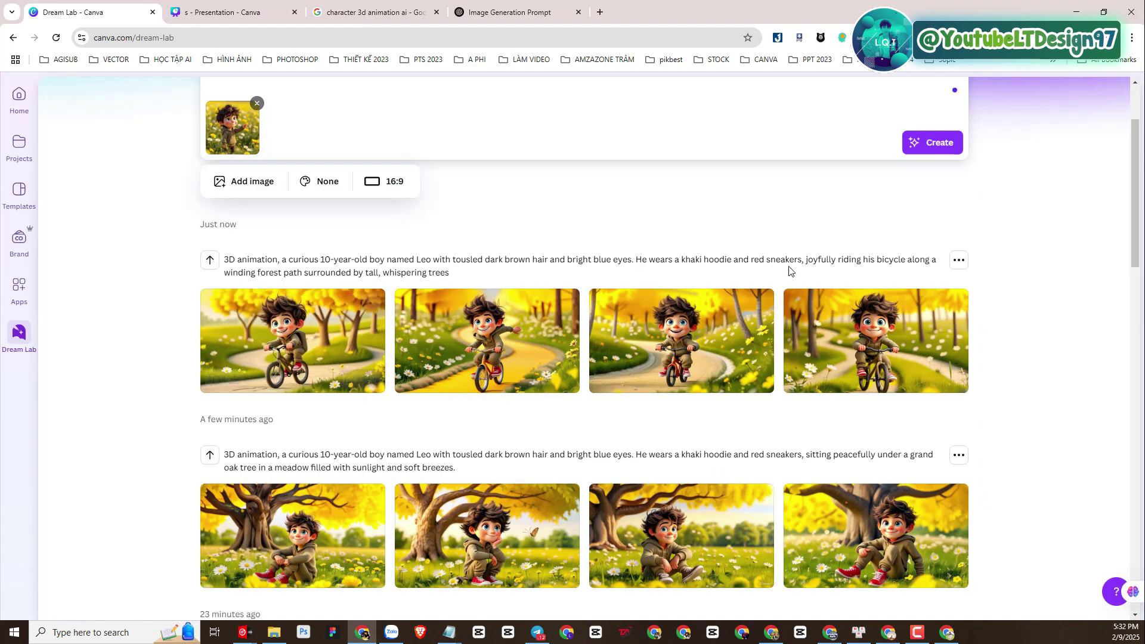
Switch to the presentation and copy "playing energetically with a golden retriever in a lush, green backyard filled with flowers." from the second new prompt
click(215, 13)
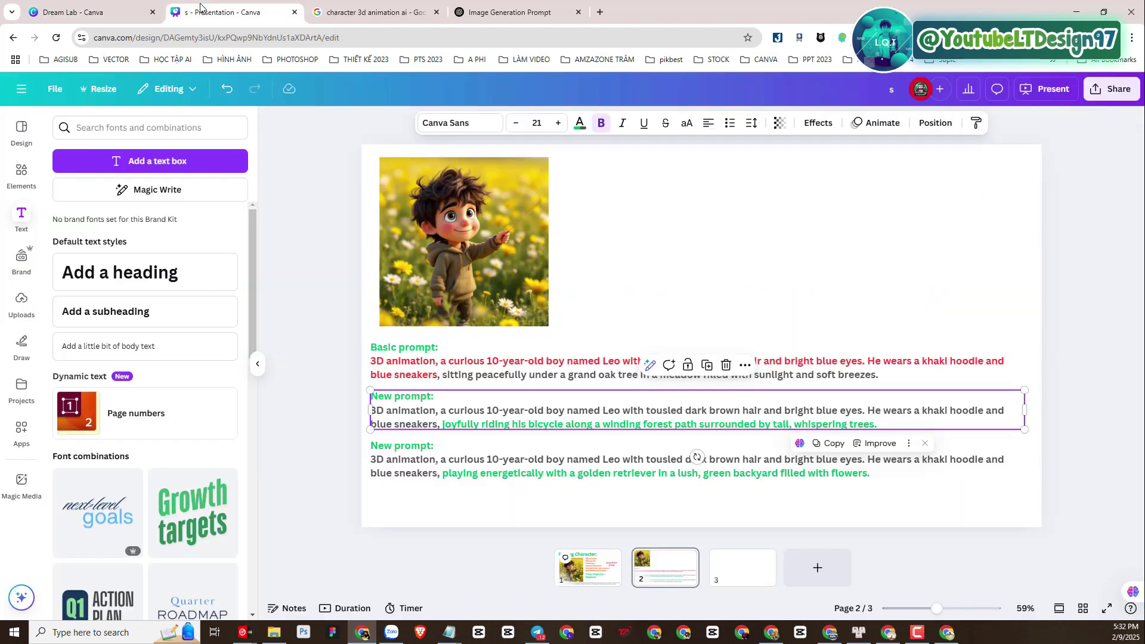
click(855, 476)
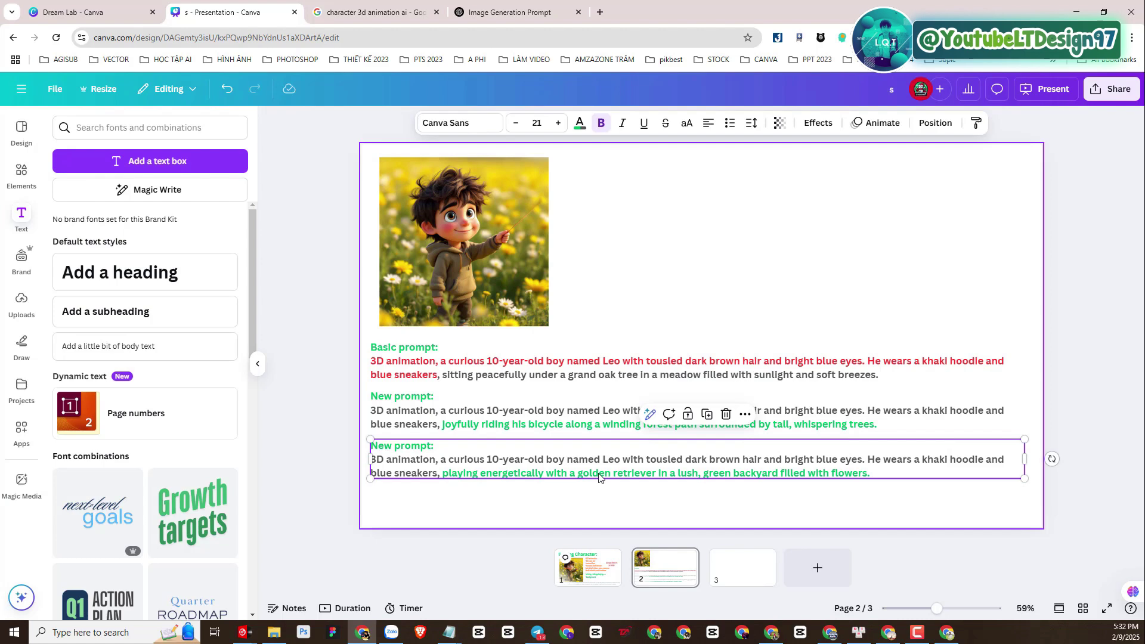
double_click(459, 473)
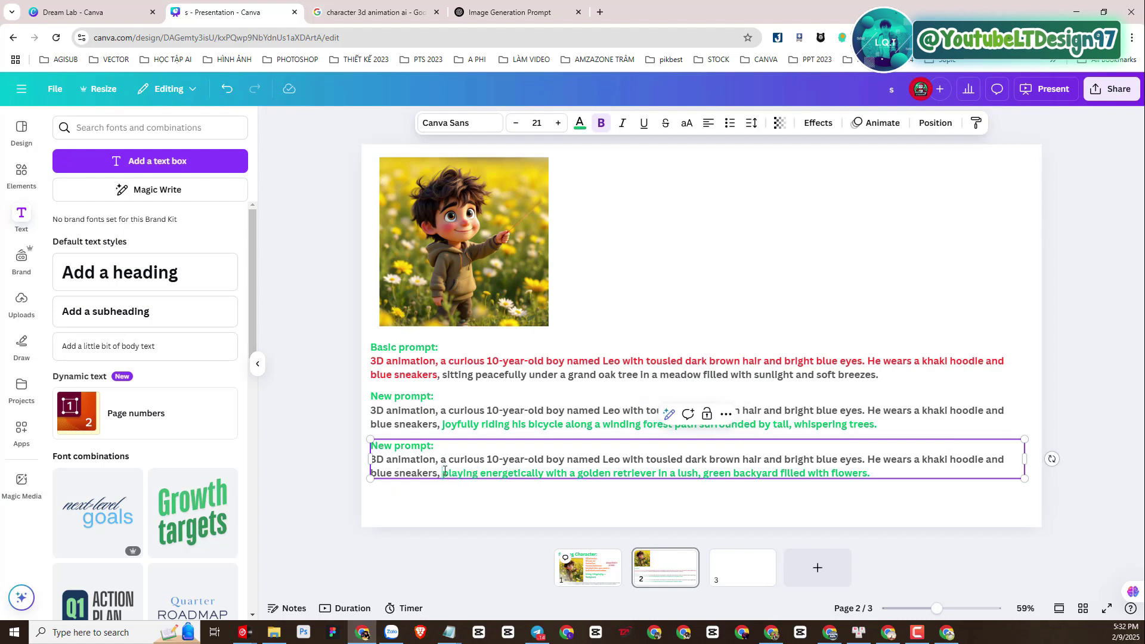
drag(443, 473, 877, 475)
right_click(557, 473)
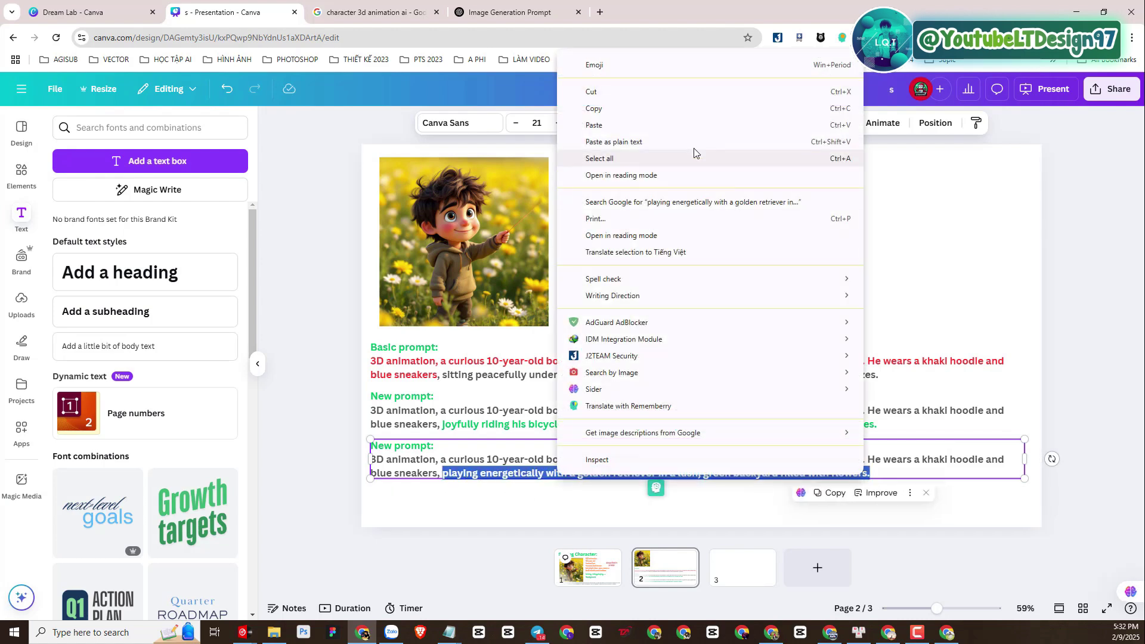
click(607, 114)
In Dream Lab, replace the bicycle scene at the end of the description with the copied golden retriever scene
click(143, 5)
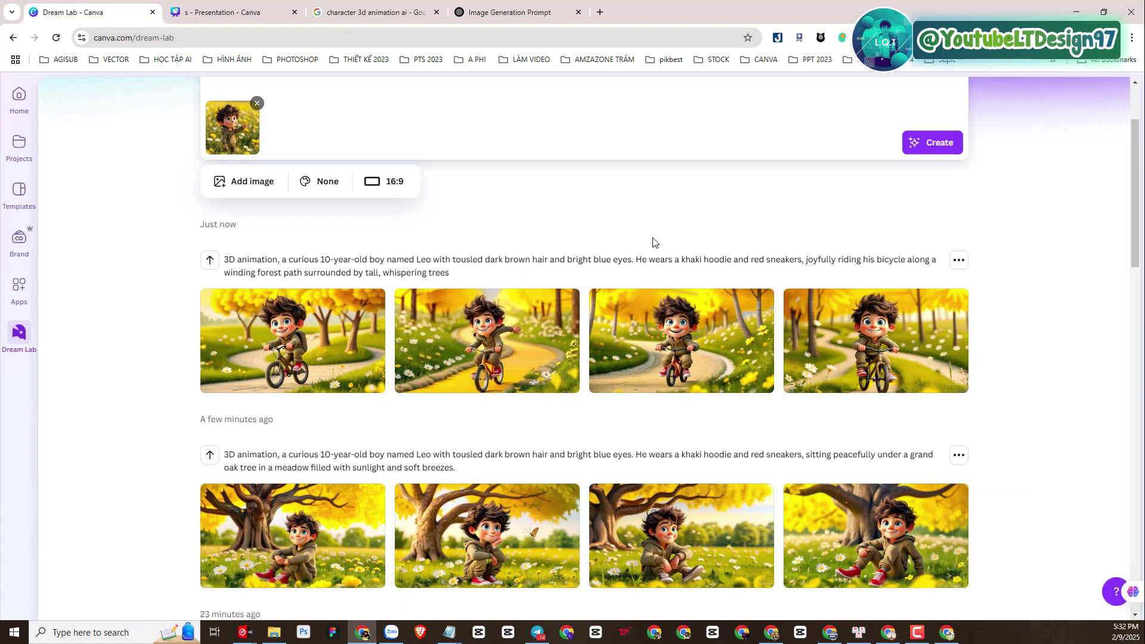
scroll(650, 238, up, 2)
click(796, 177)
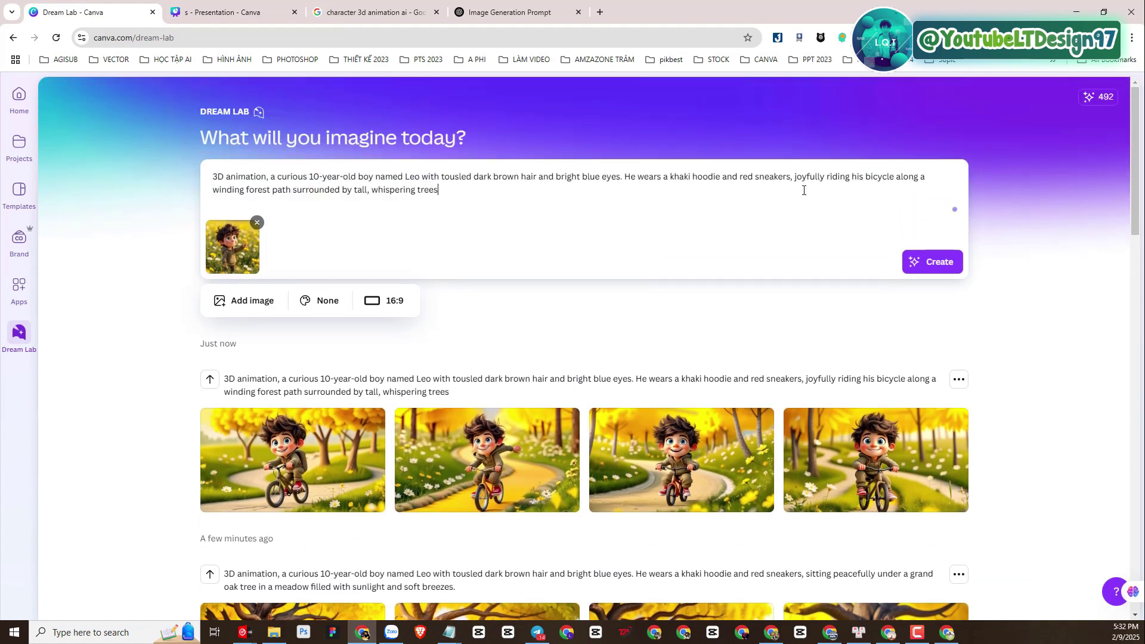
key(ctrl+shift+End)
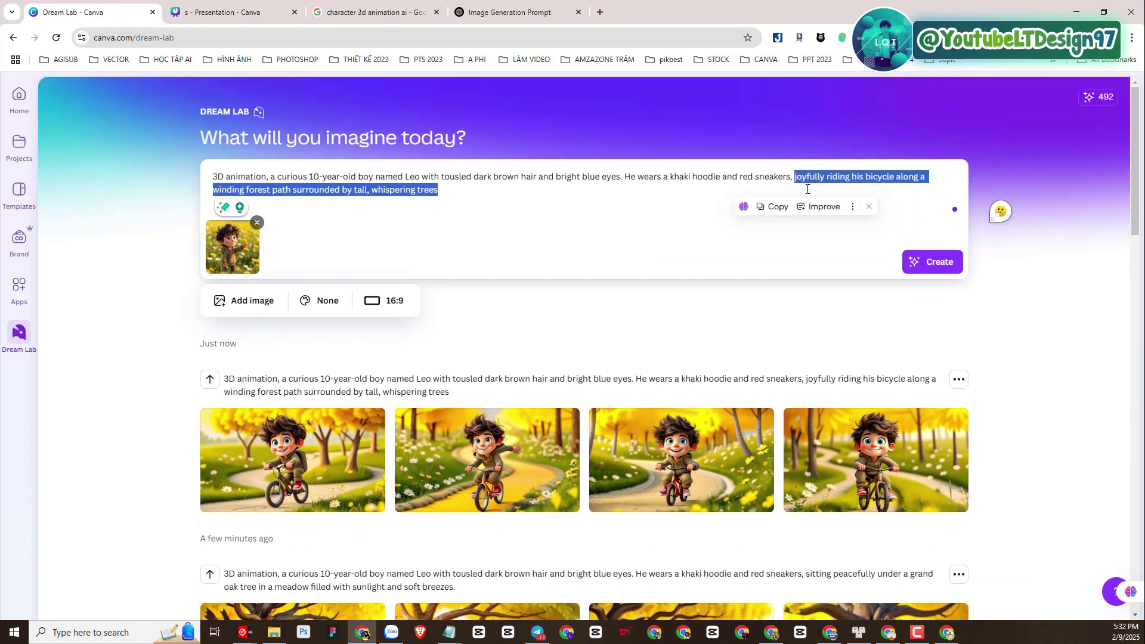
key(ctrl+v)
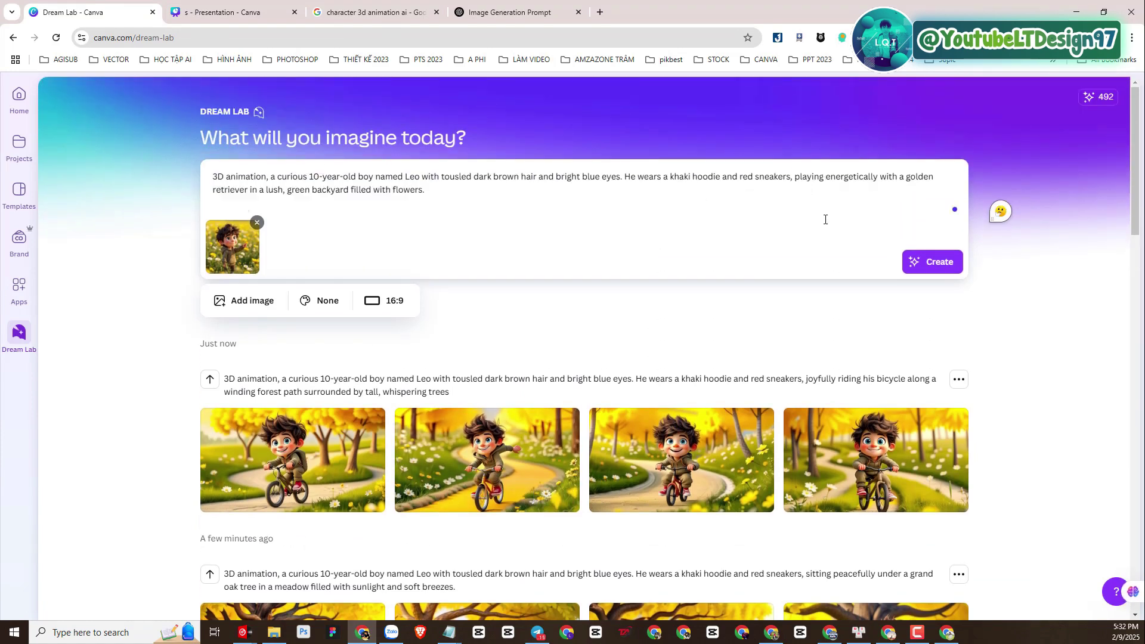
Generate the images from the golden retriever prompt and bring the new results into view
click(913, 261)
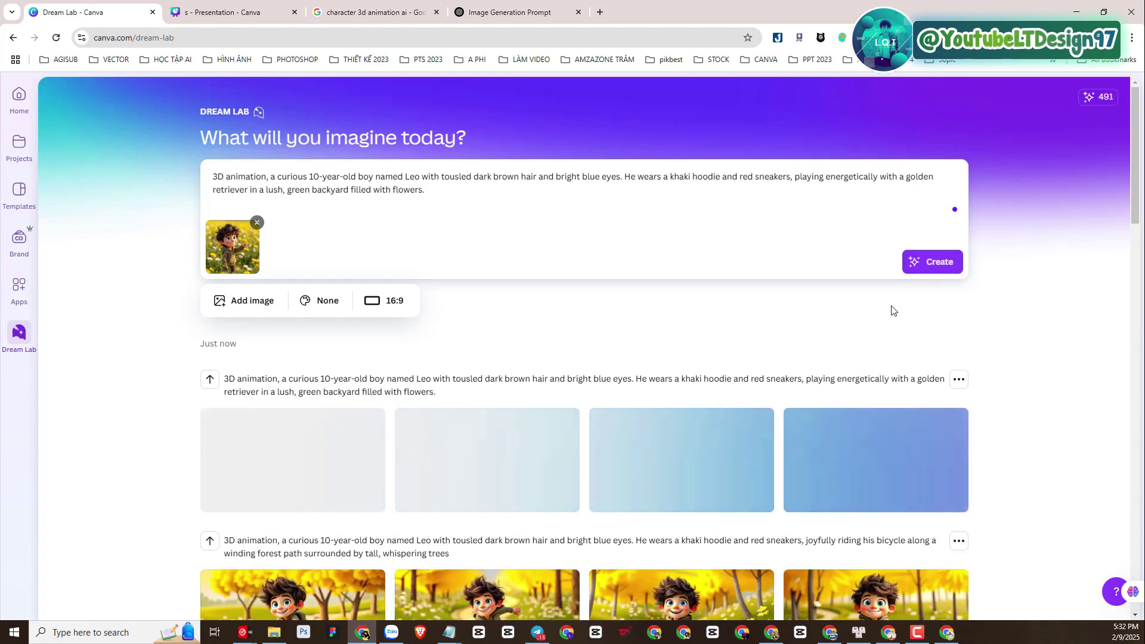
scroll(807, 386, down, 1)
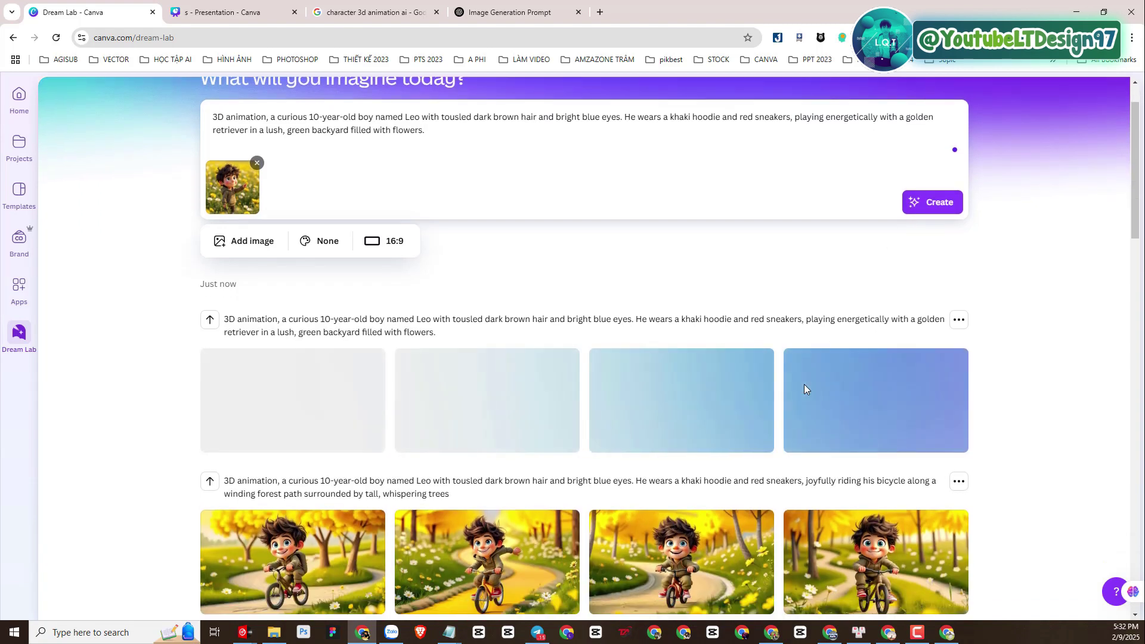
scroll(805, 388, down, 4)
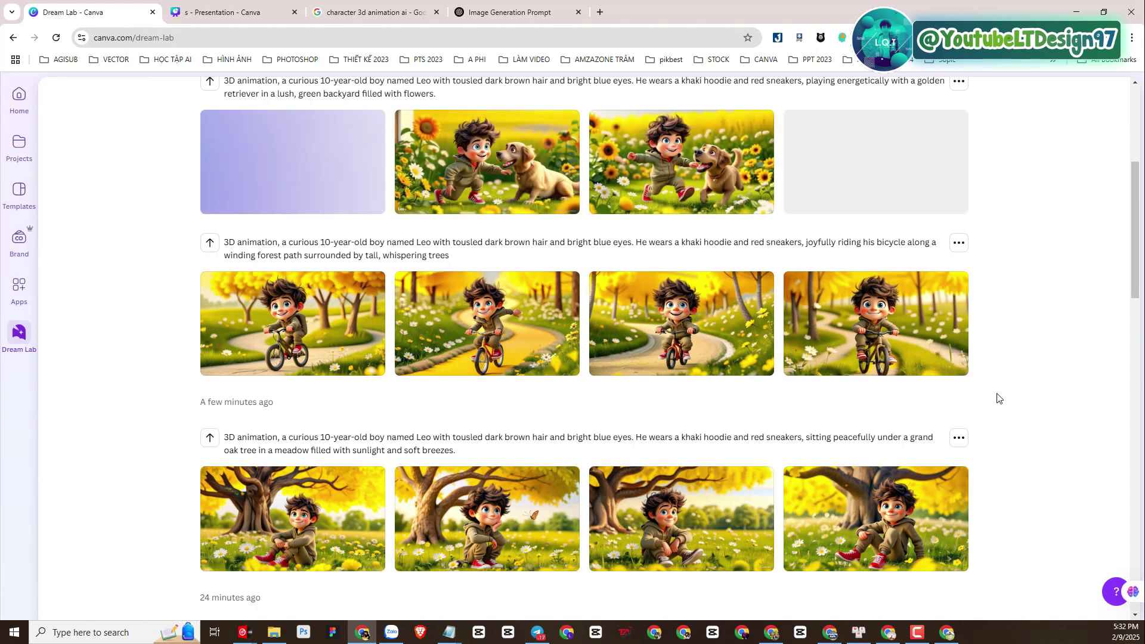
scroll(999, 398, up, 1)
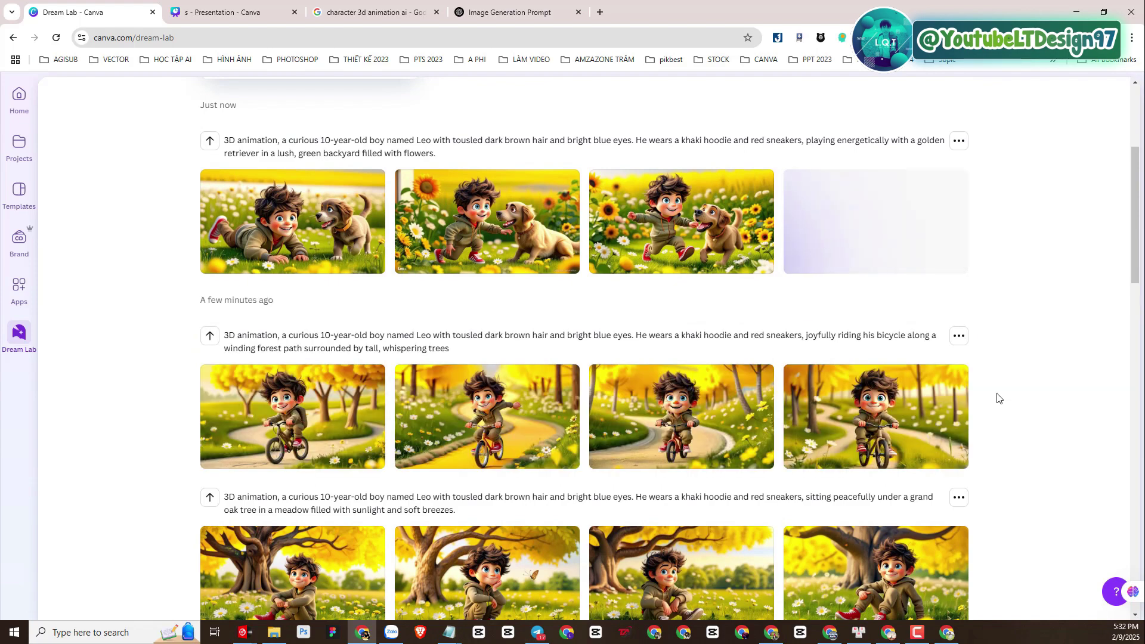
View all four golden retriever images one after another at large size, closing the preview at the end
click(327, 242)
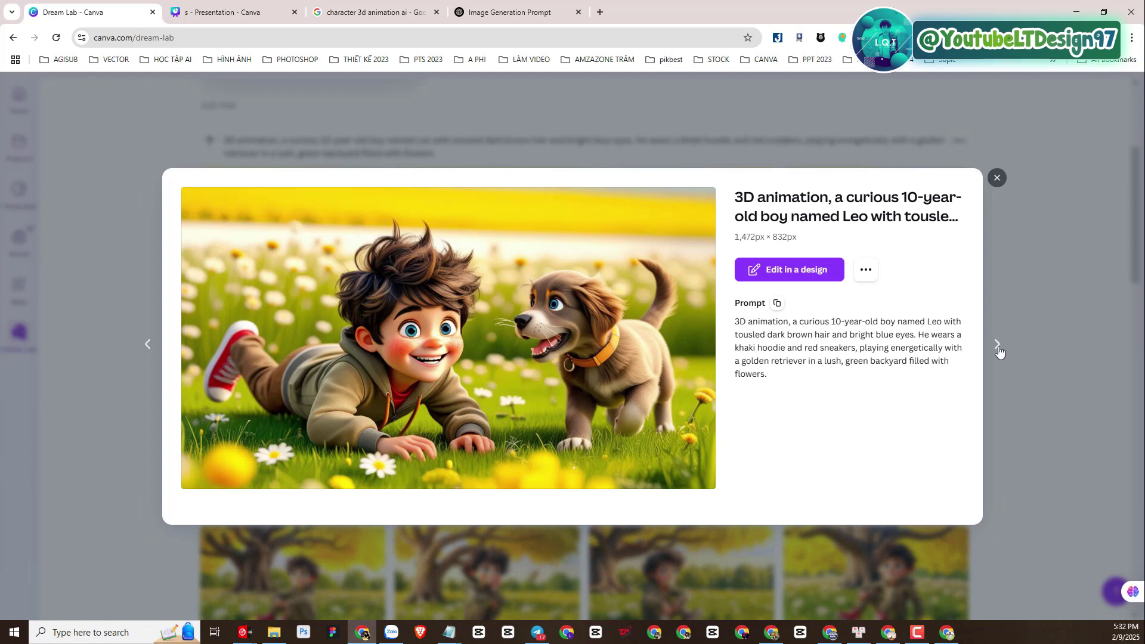
click(998, 349)
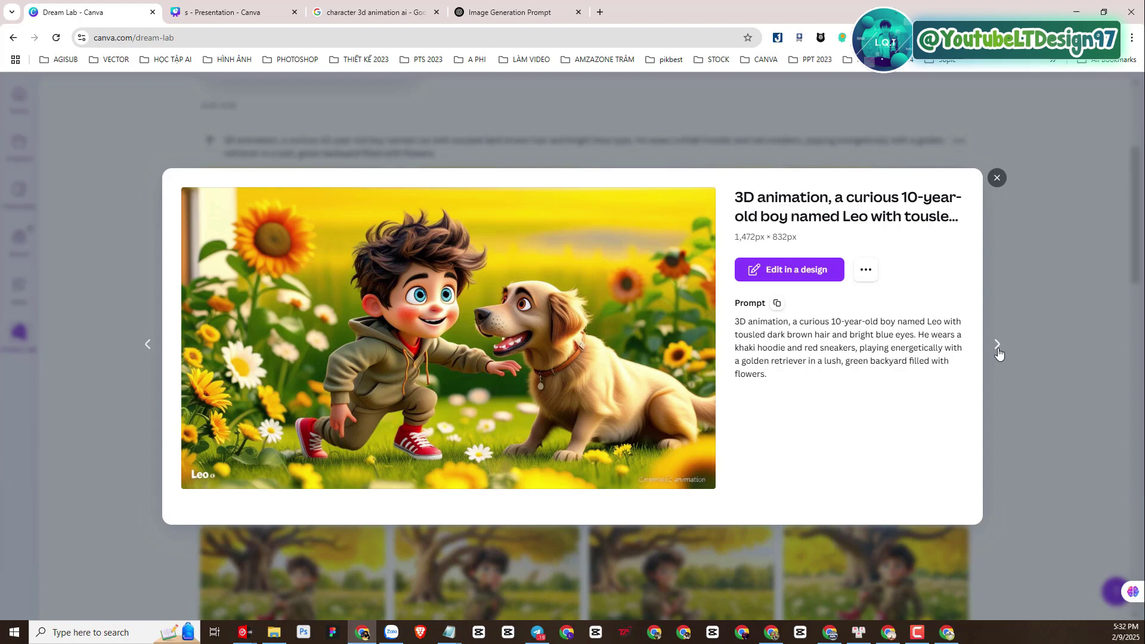
click(998, 351)
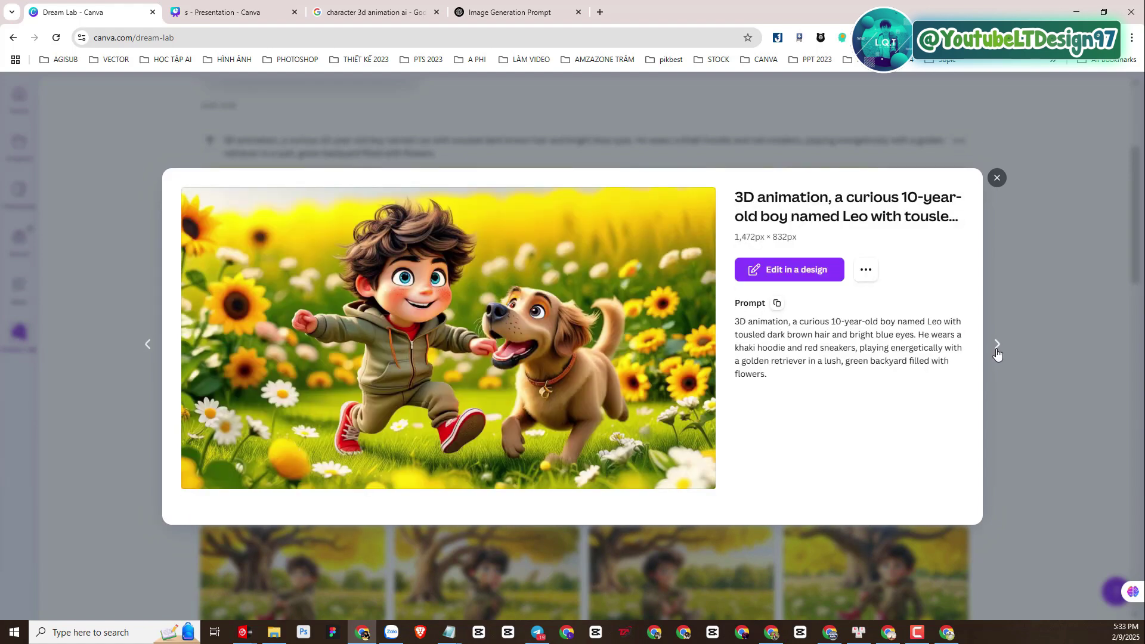
click(998, 351)
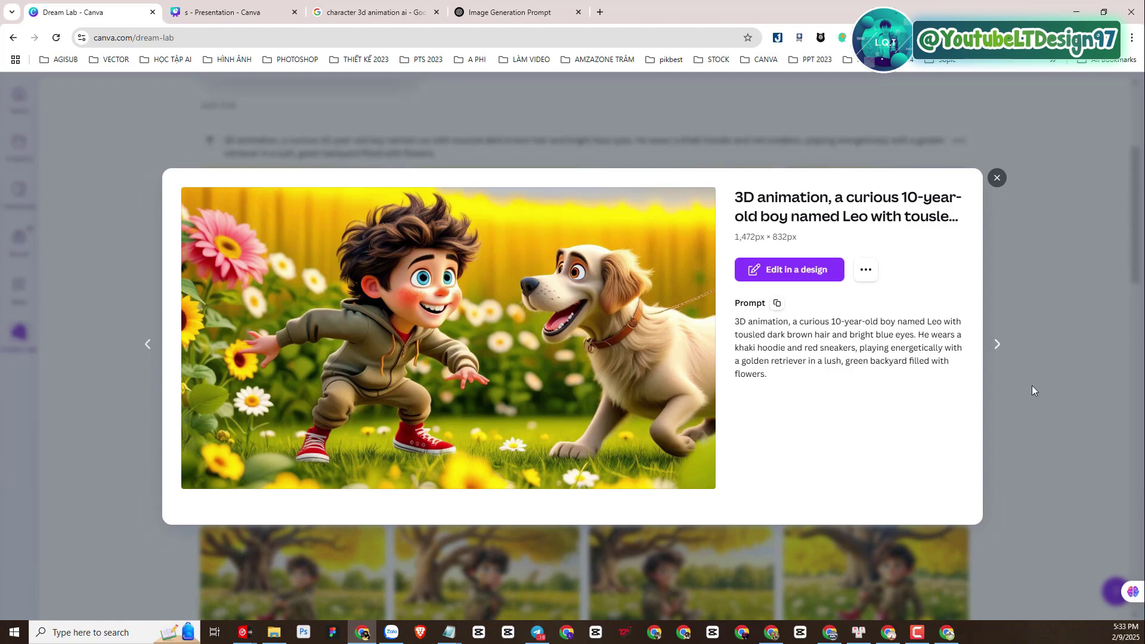
click(1032, 386)
scroll(922, 417, up, 2)
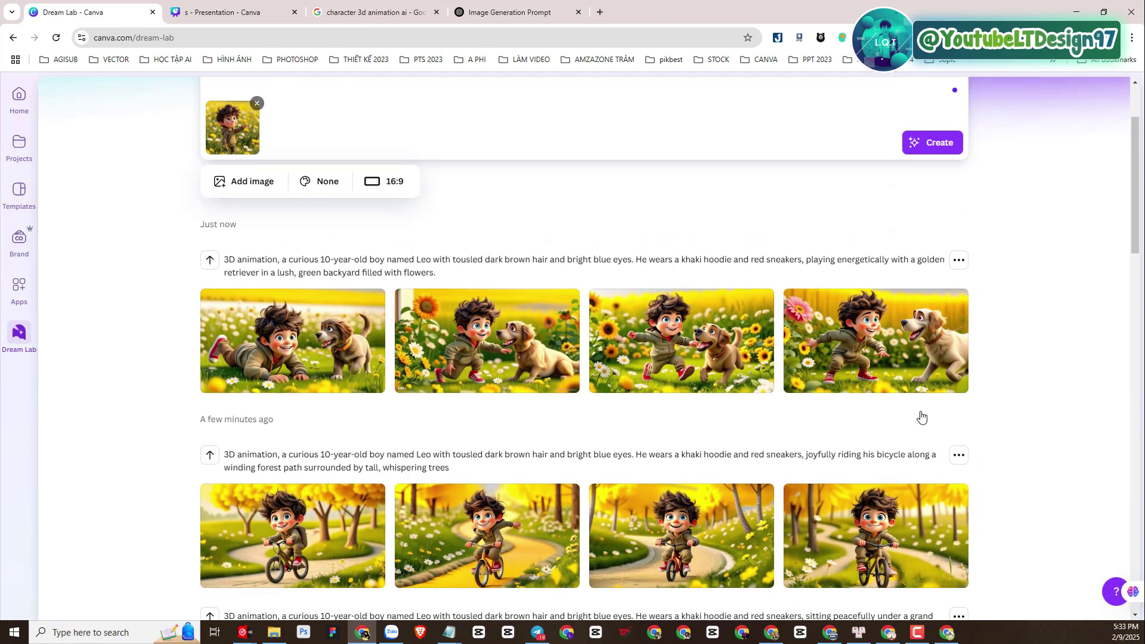
scroll(656, 321, up, 2)
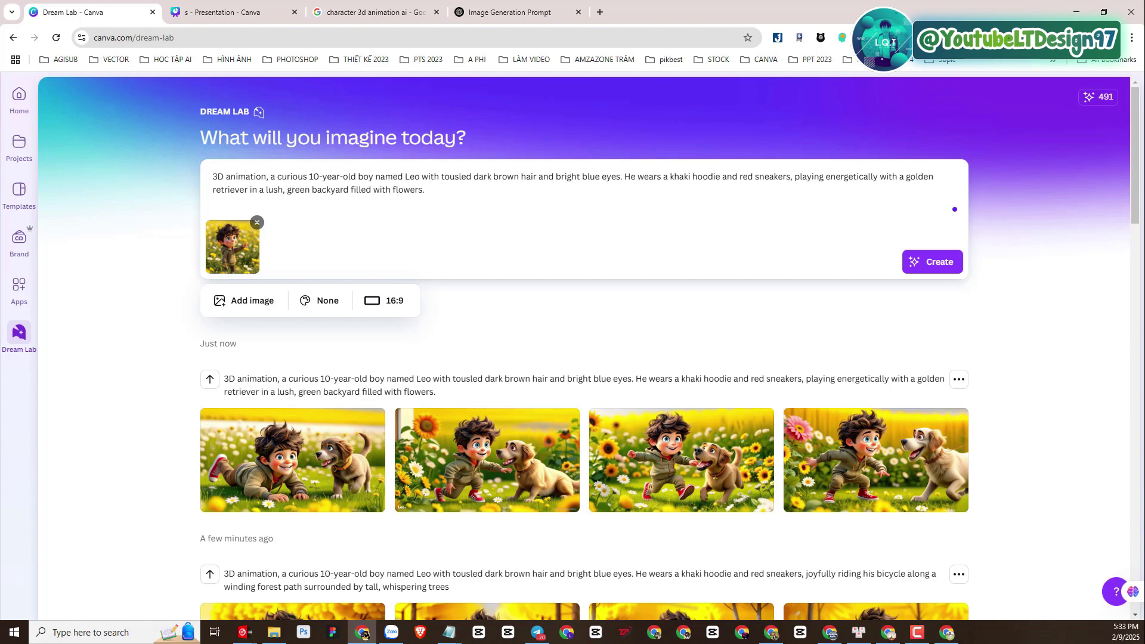
Replace the retriever scene in the description with "gazing at the stars through a telescope on a hilltop under a clear, sparkling night sky." and generate images
click(889, 632)
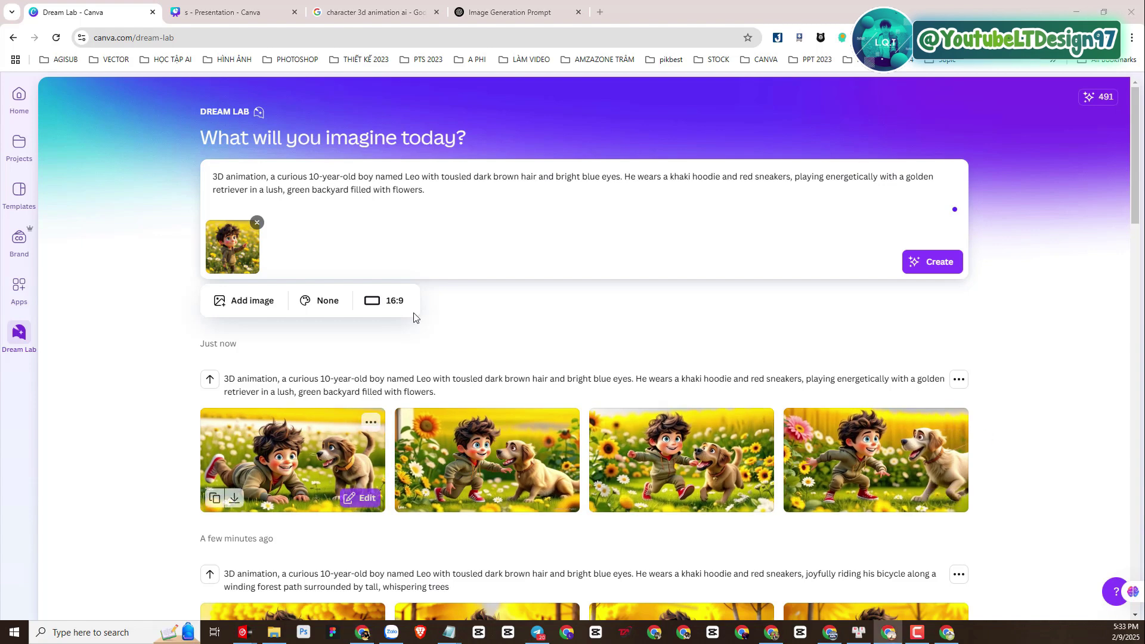
drag(793, 179, 818, 207)
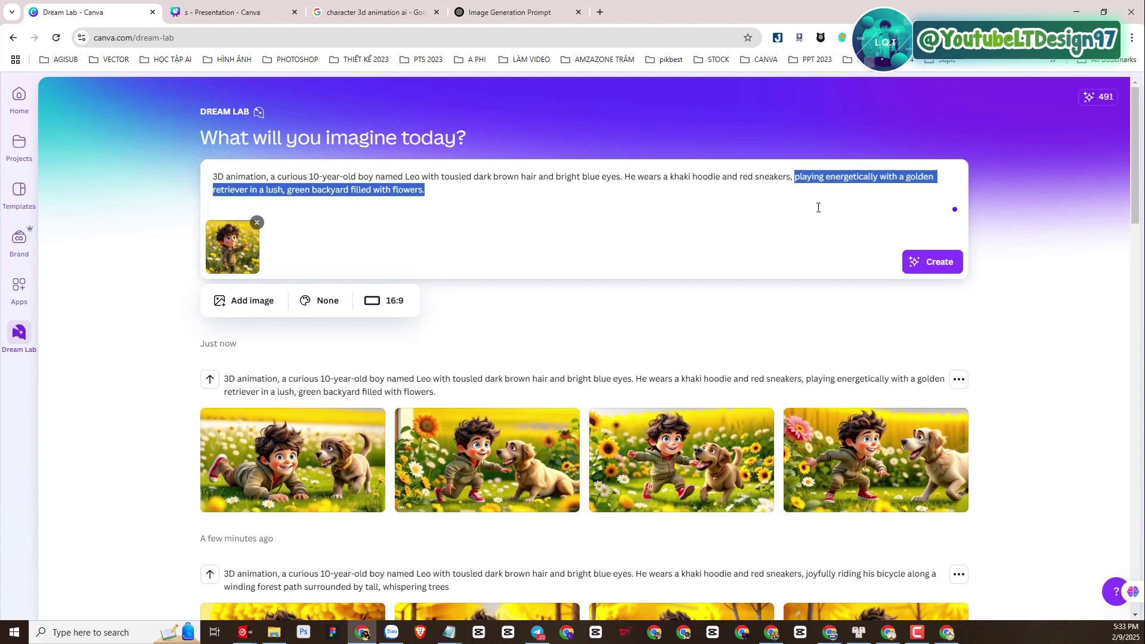
key(ctrl+v)
click(954, 266)
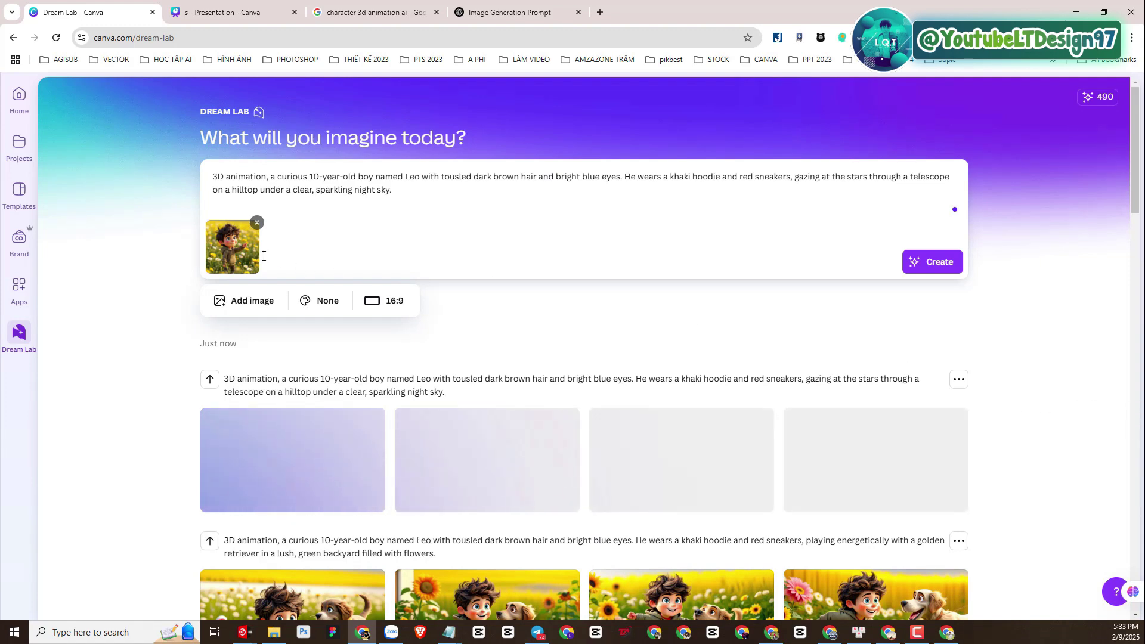
scroll(71, 340, down, 1)
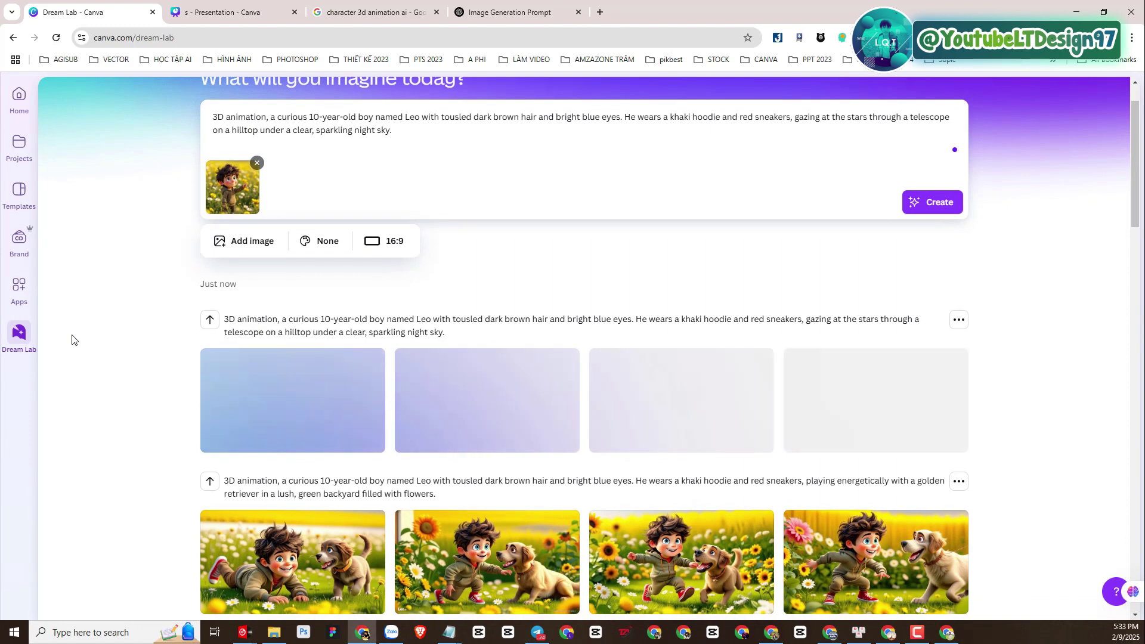
scroll(71, 340, up, 1)
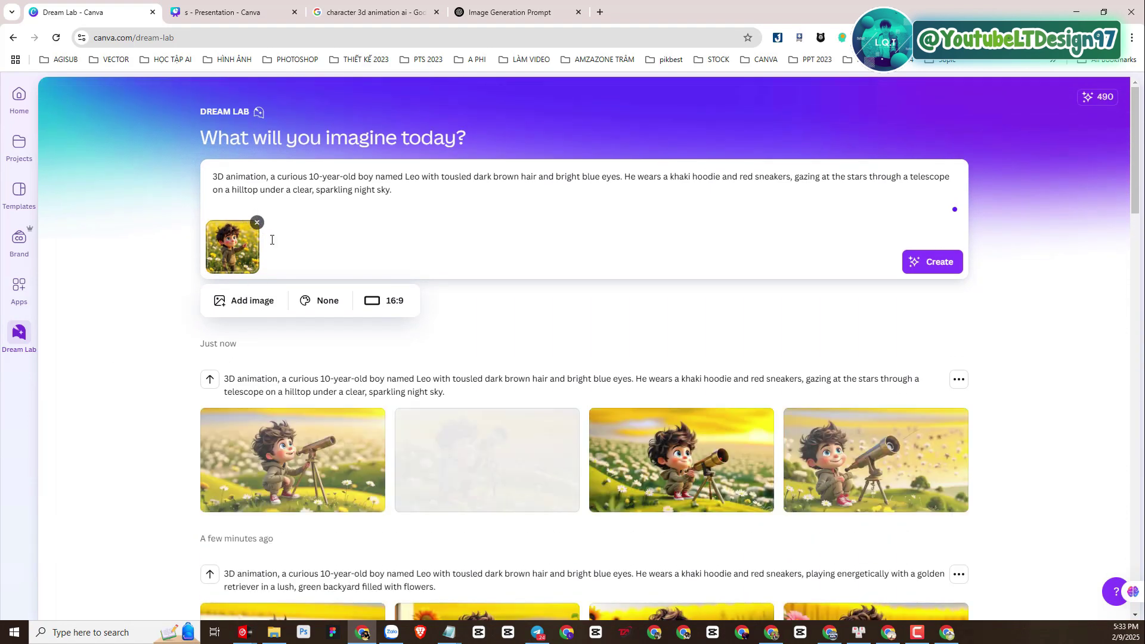
View all four telescope images at large size, close the preview, and compare them with the earlier results
click(332, 452)
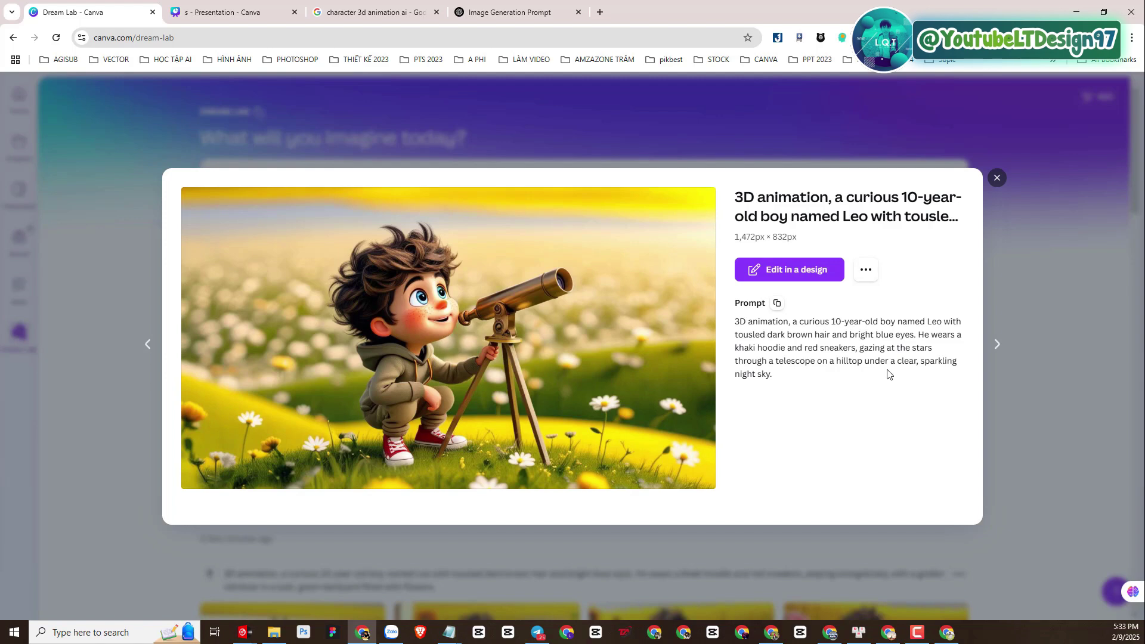
click(997, 344)
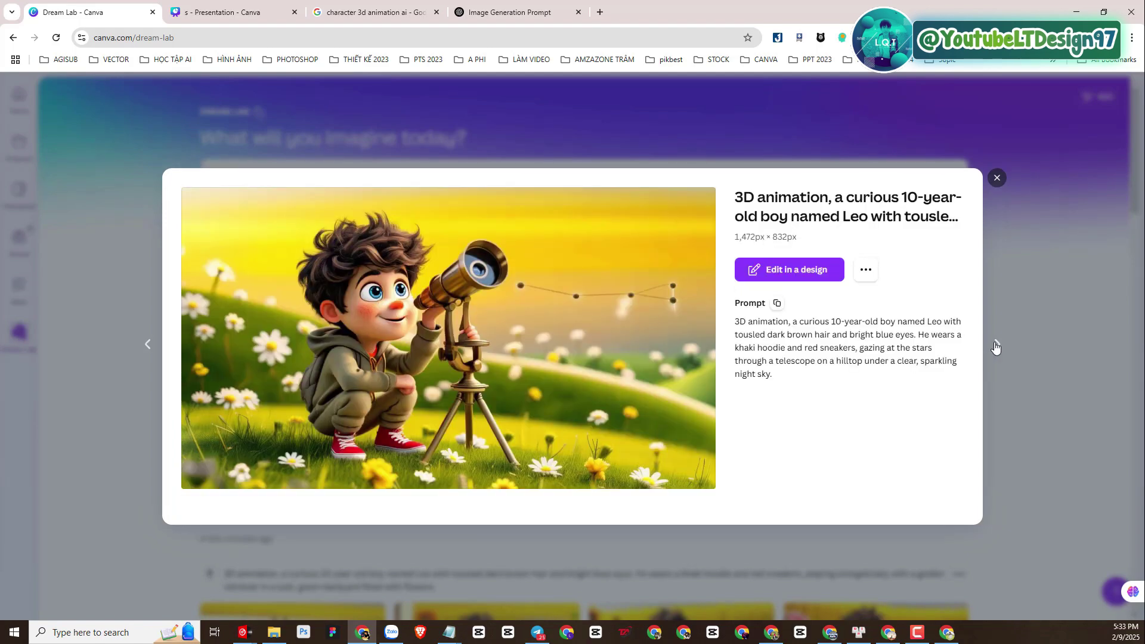
click(996, 346)
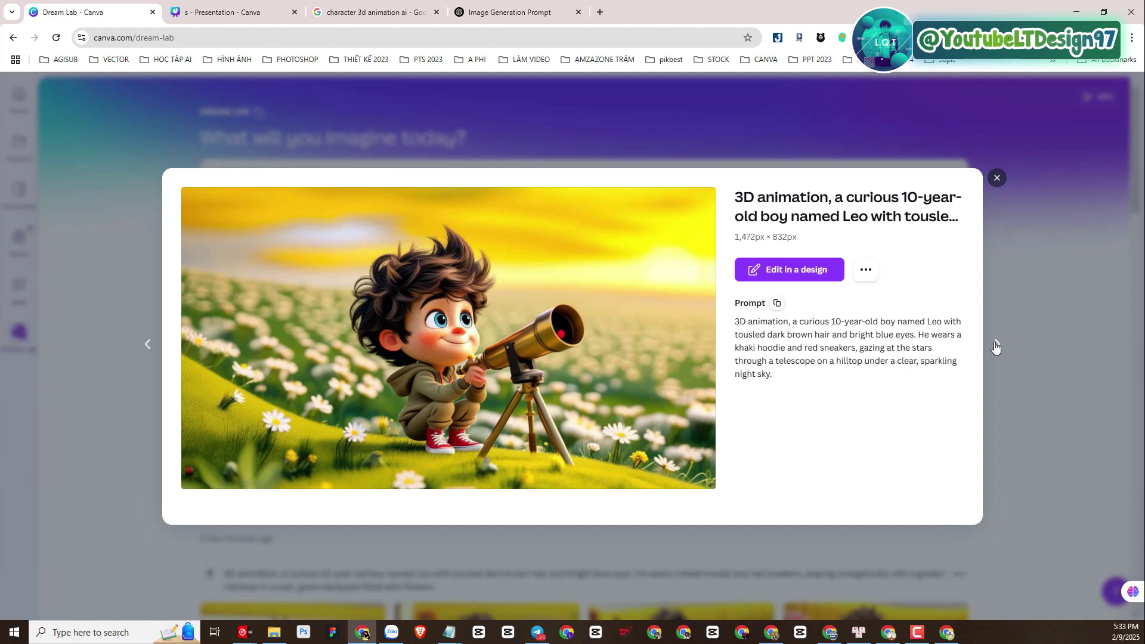
click(996, 346)
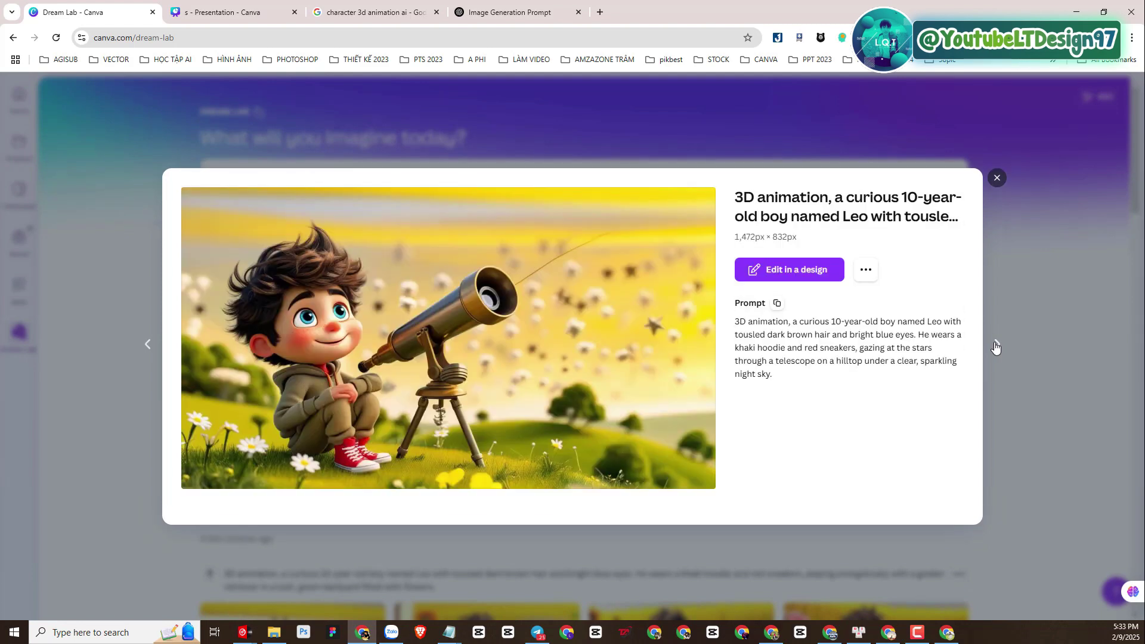
click(996, 346)
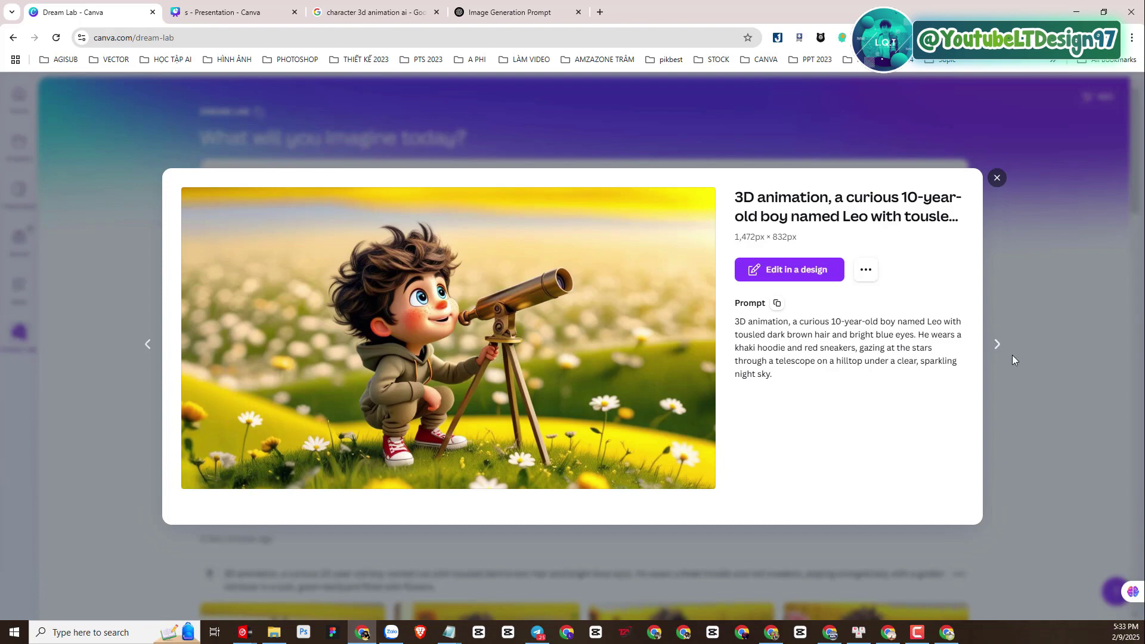
click(1012, 355)
scroll(1010, 356, down, 3)
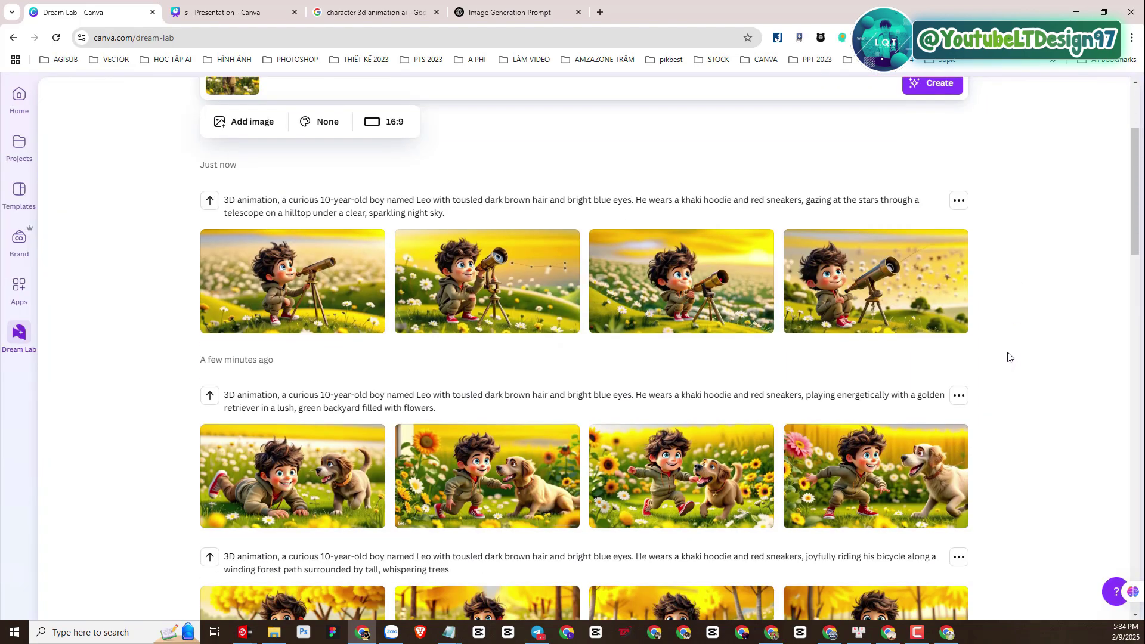
scroll(1010, 357, down, 1)
scroll(1010, 357, up, 4)
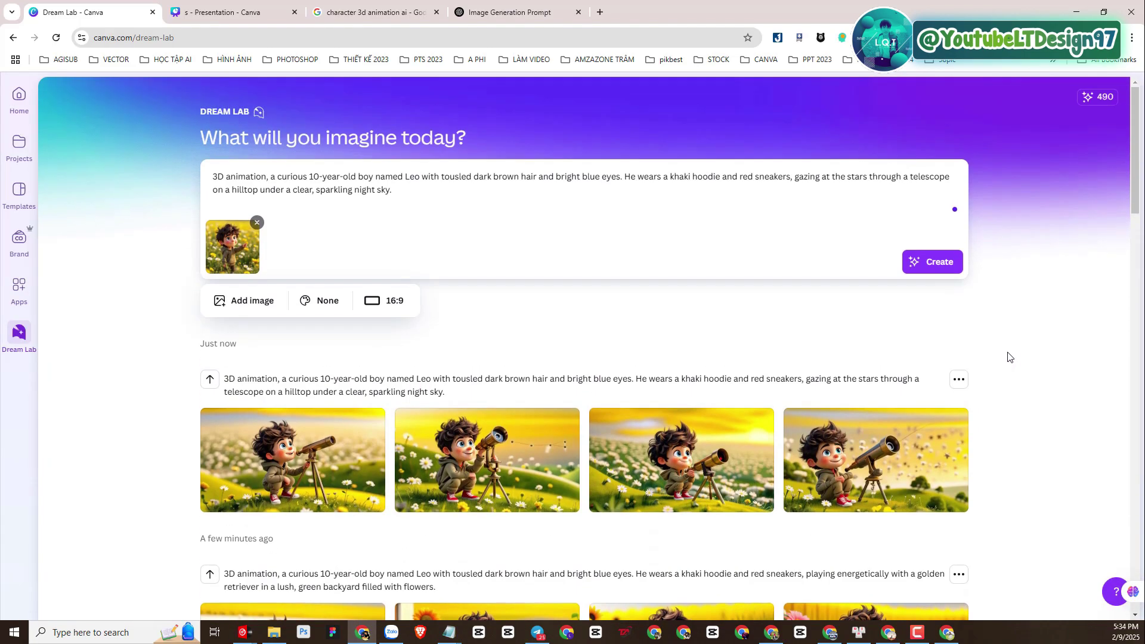
Replace the telescope scene in the description with "building an intricate sandcastle on a golden beach with waves gently crashing in the background."
click(256, 223)
click(364, 634)
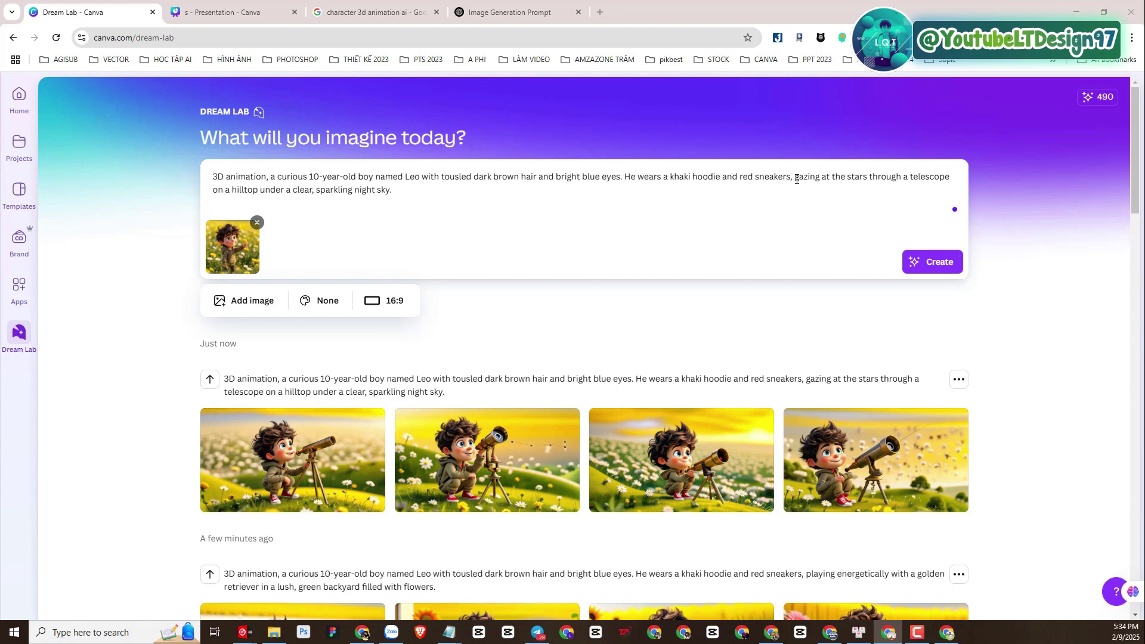
drag(797, 179, 805, 190)
text(building an intricate sandcastle on a golden beach with waves gently crashing in the background.)
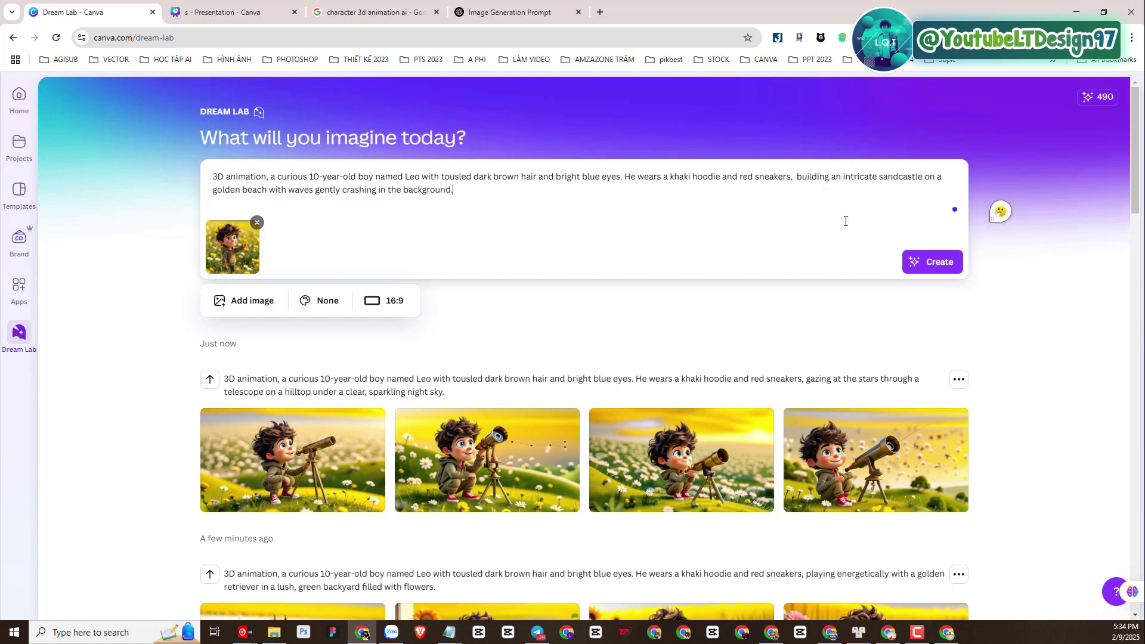
Generate the images from the sandcastle prompt, keeping the new result row in view
click(948, 265)
scroll(894, 261, down, 1)
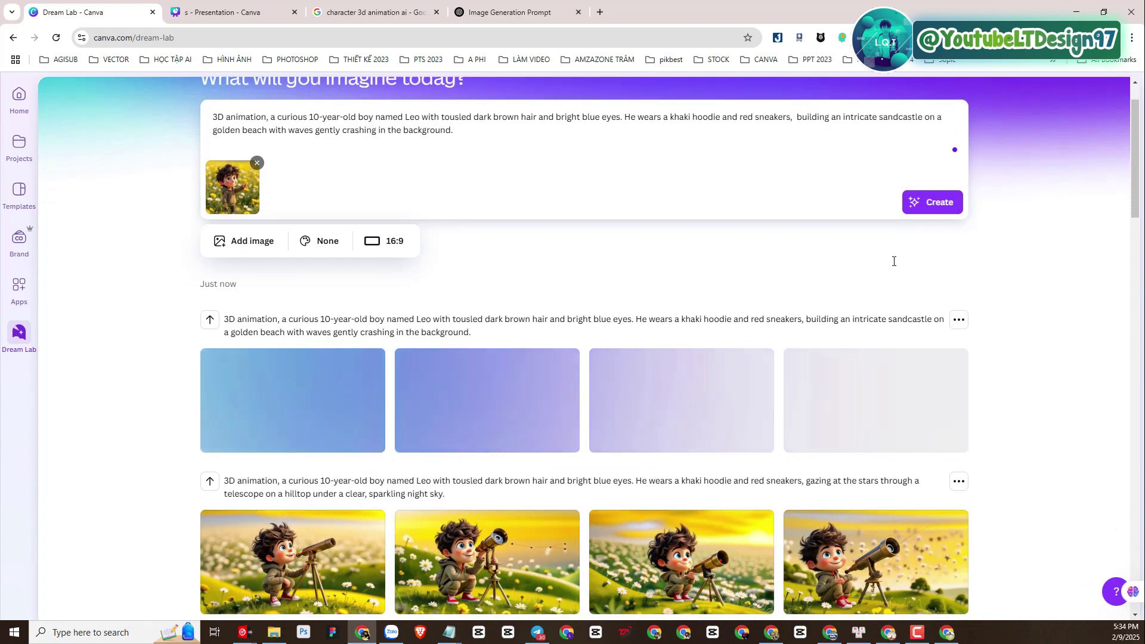
scroll(894, 262, up, 1)
scroll(893, 259, down, 3)
scroll(894, 265, up, 3)
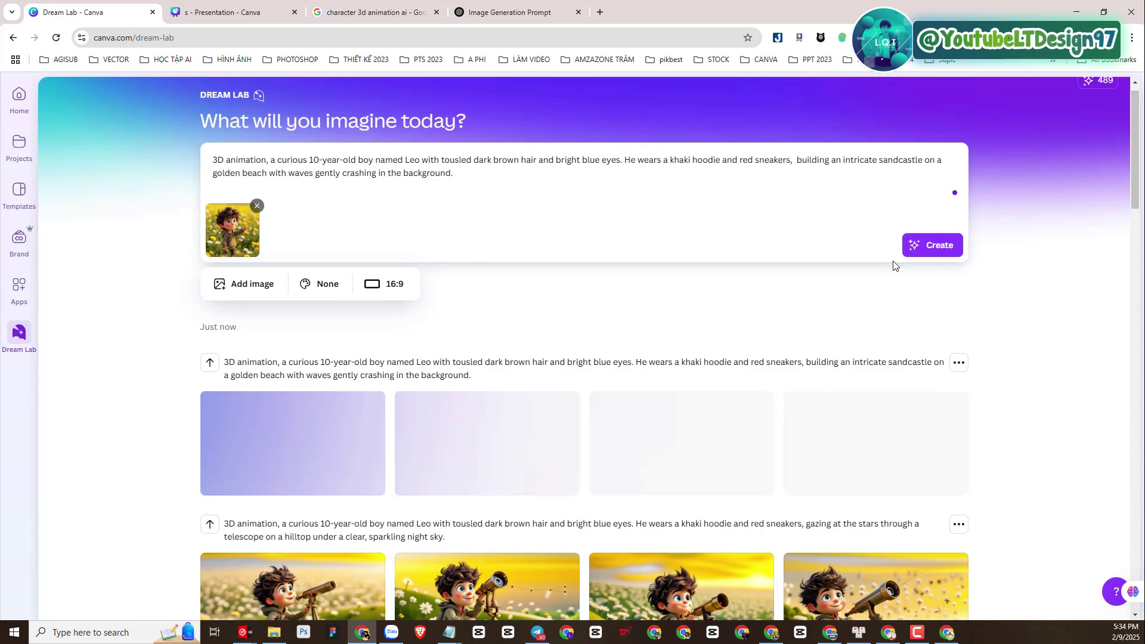
scroll(894, 265, up, 1)
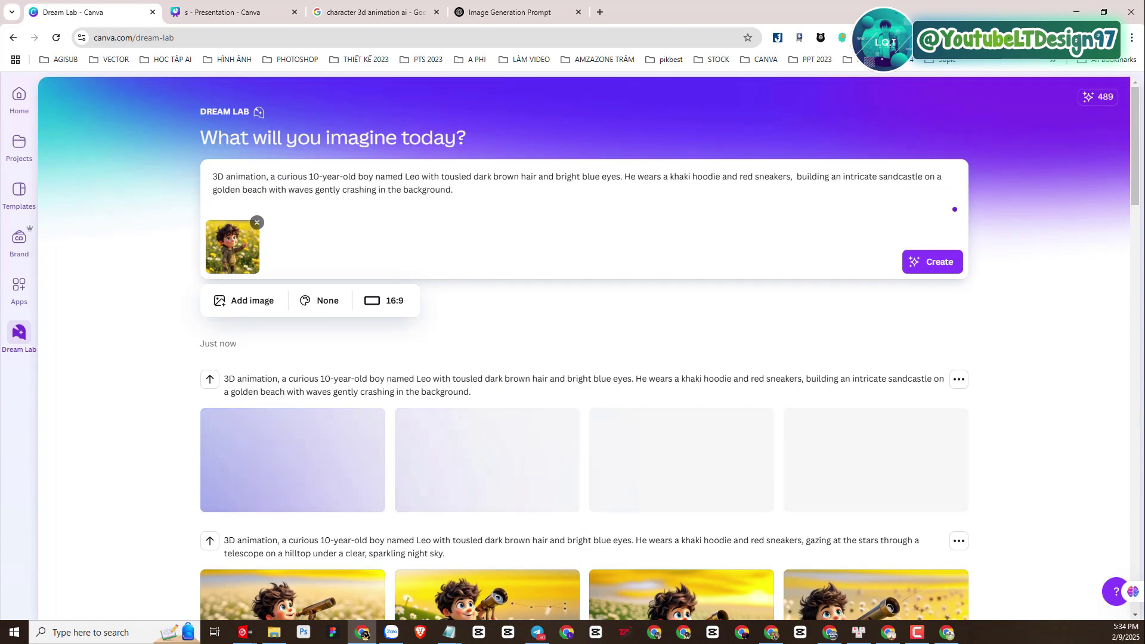
View all four sandcastle images at large size one after another and close the preview
scroll(956, 345, down, 2)
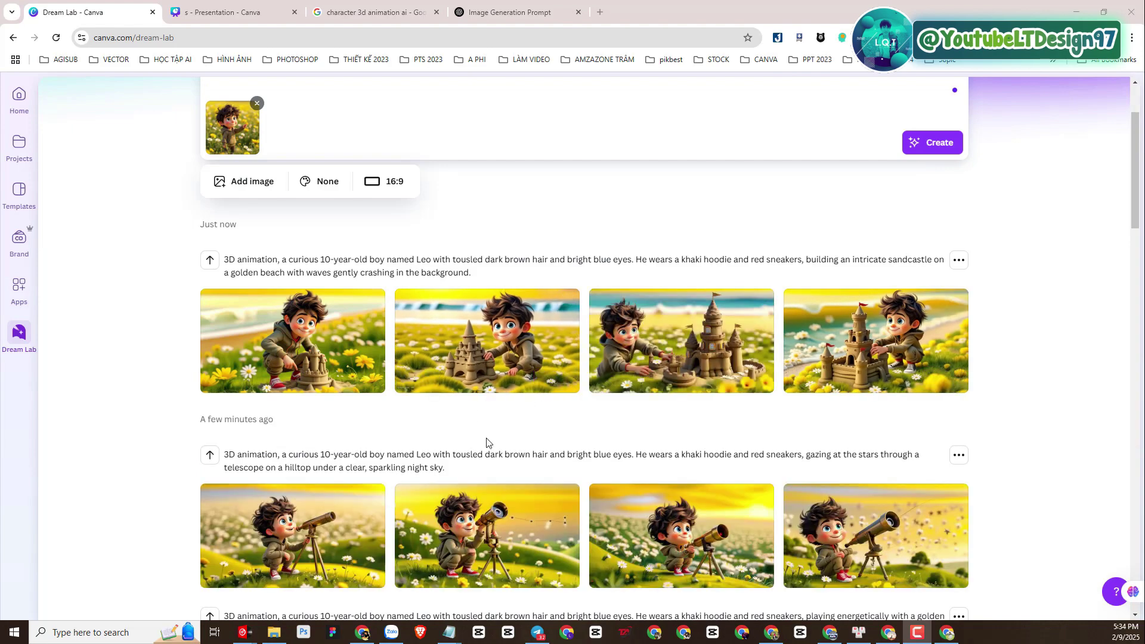
click(312, 358)
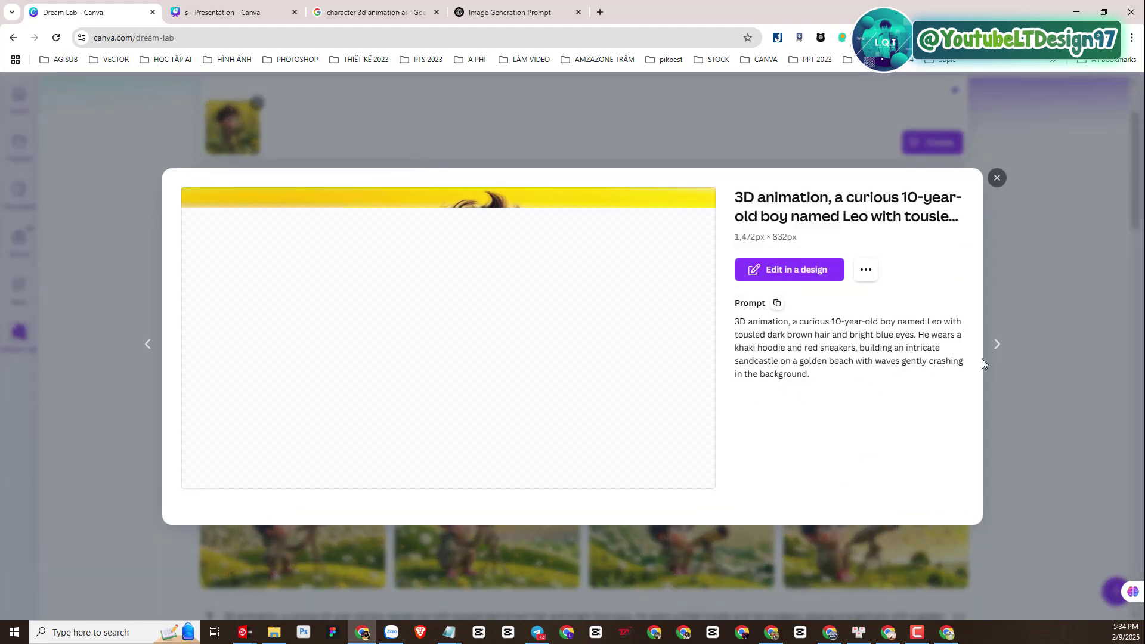
click(998, 348)
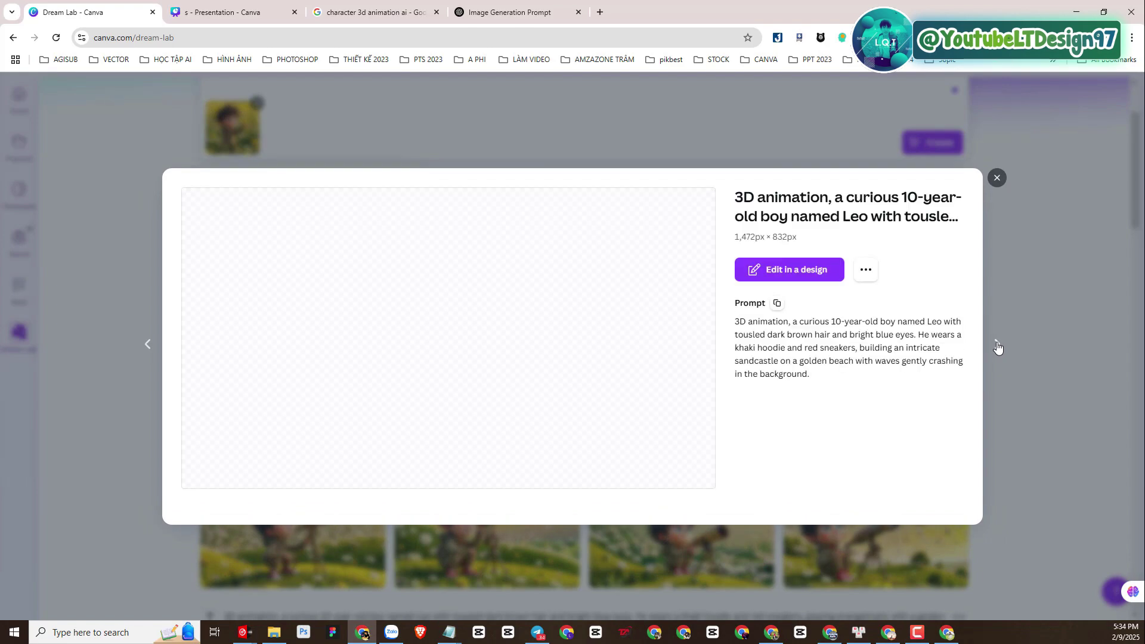
click(997, 348)
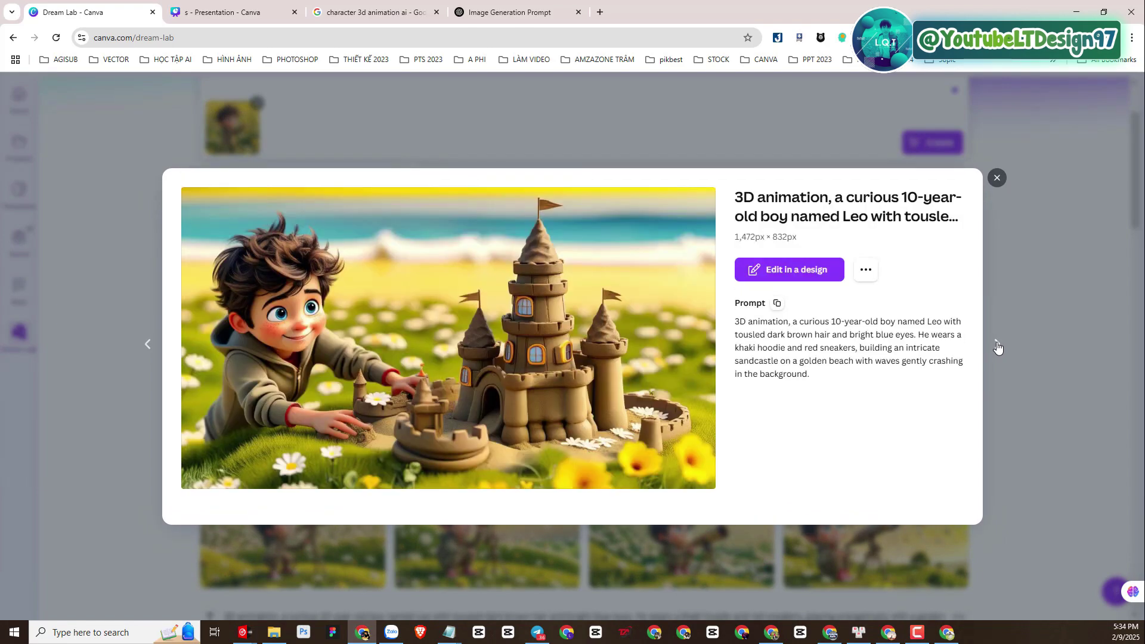
click(998, 348)
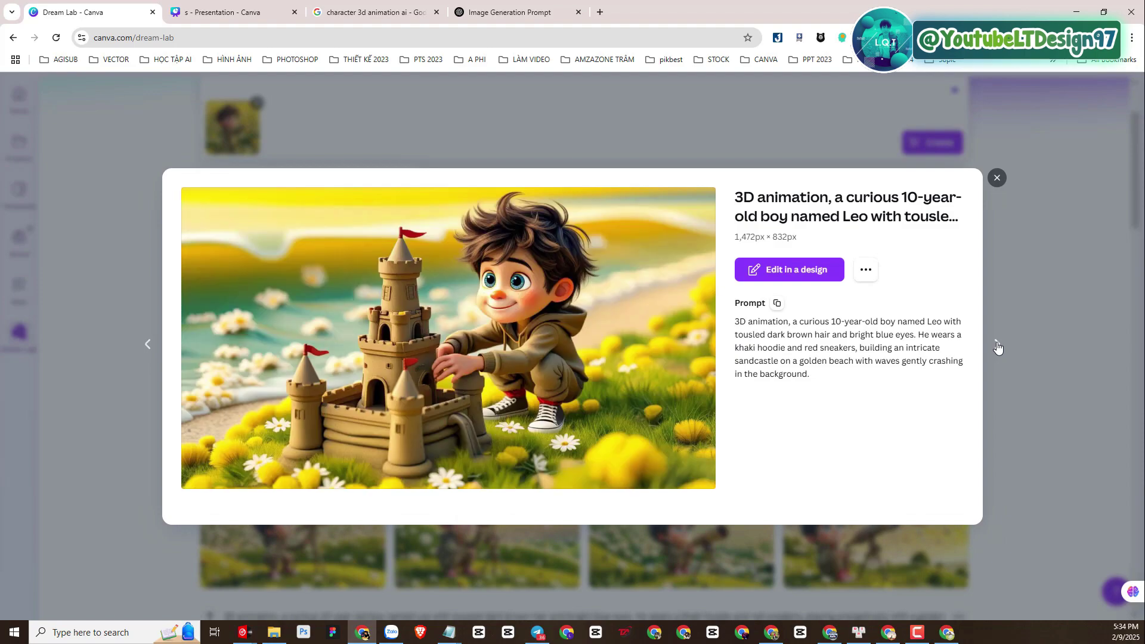
click(998, 348)
click(1033, 363)
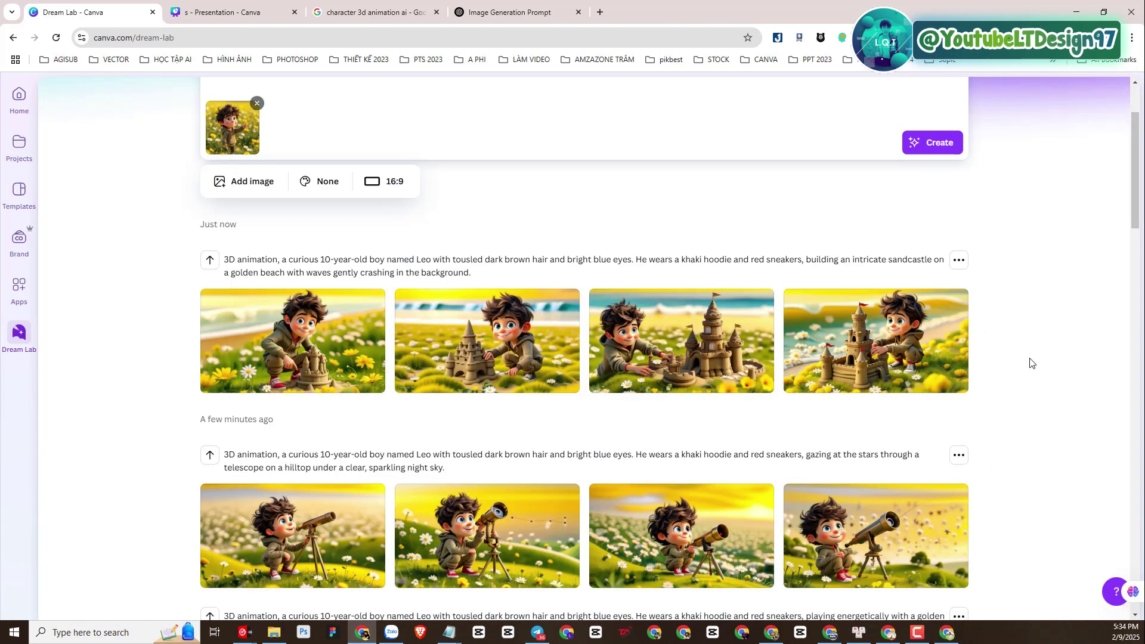
Compare the sandcastle images with the earlier results and remove the style reference image from the prompt
scroll(961, 375, down, 3)
scroll(961, 375, up, 5)
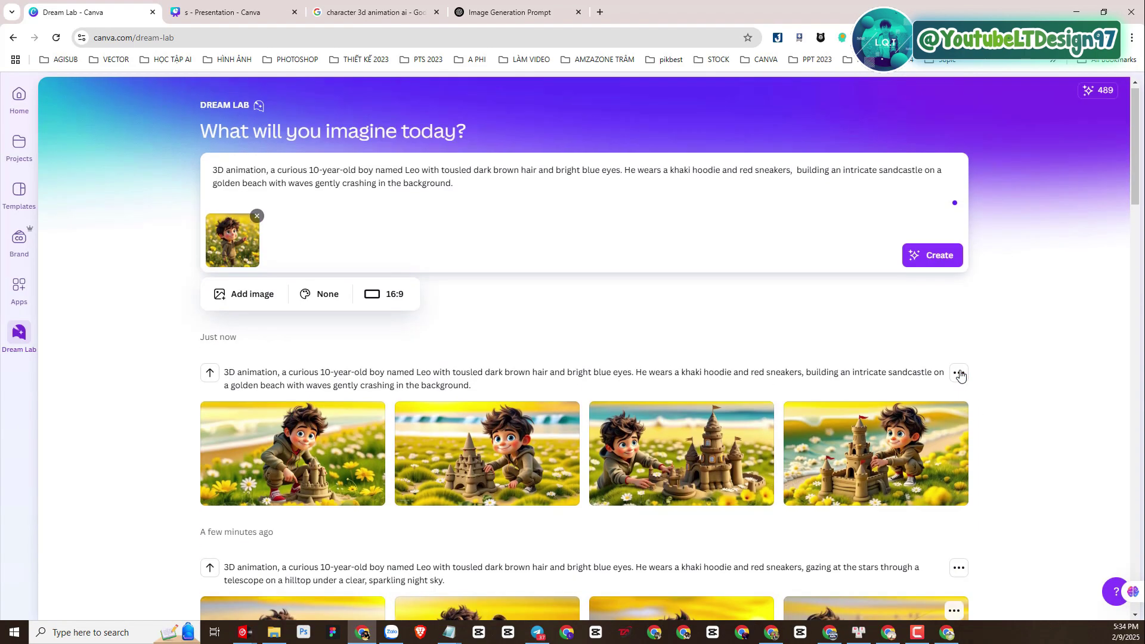
scroll(326, 354, down, 2)
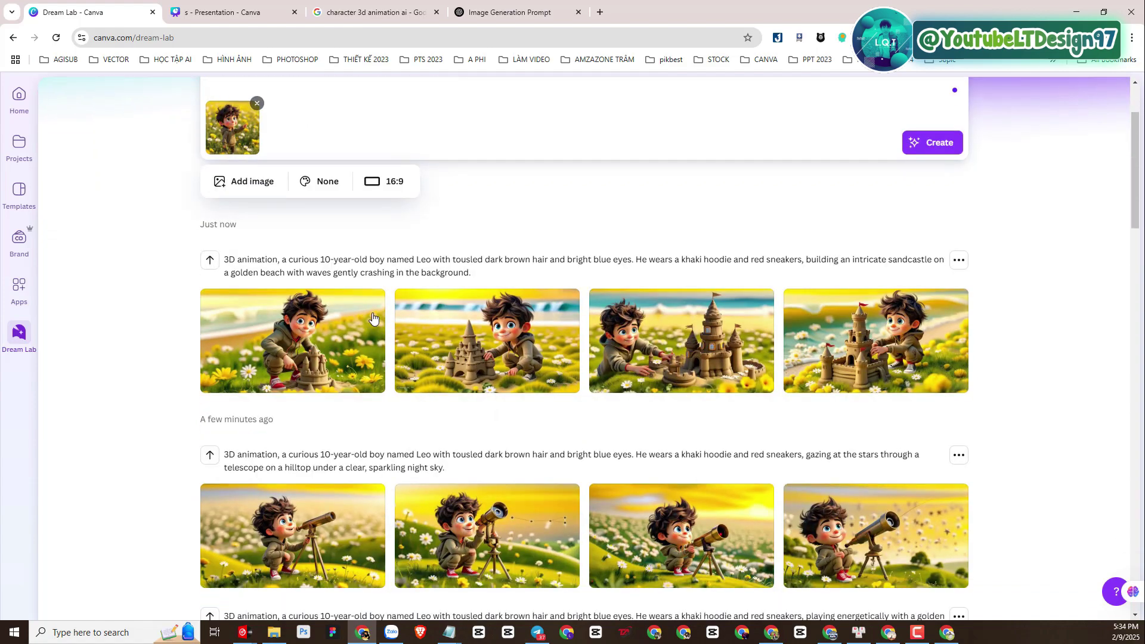
scroll(429, 388, up, 2)
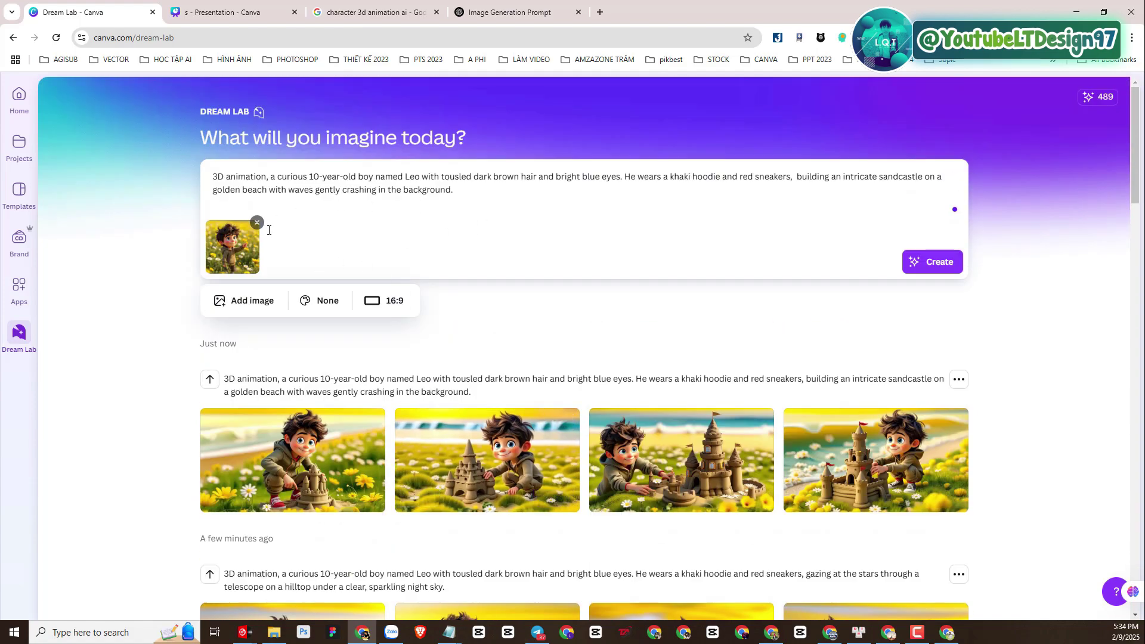
scroll(320, 301, down, 4)
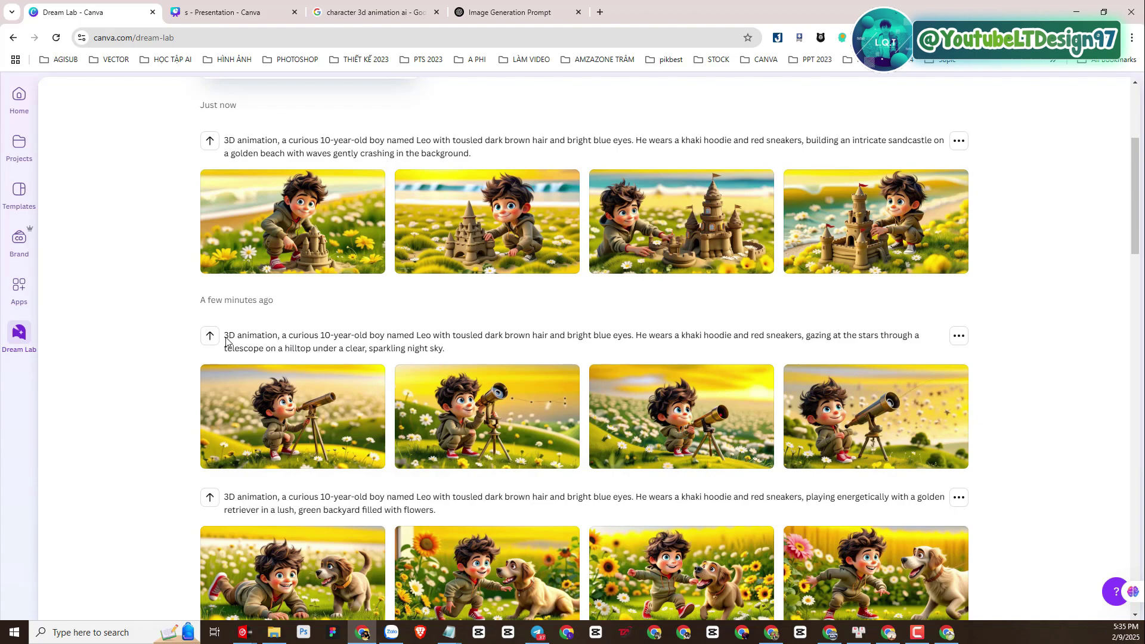
scroll(229, 339, up, 4)
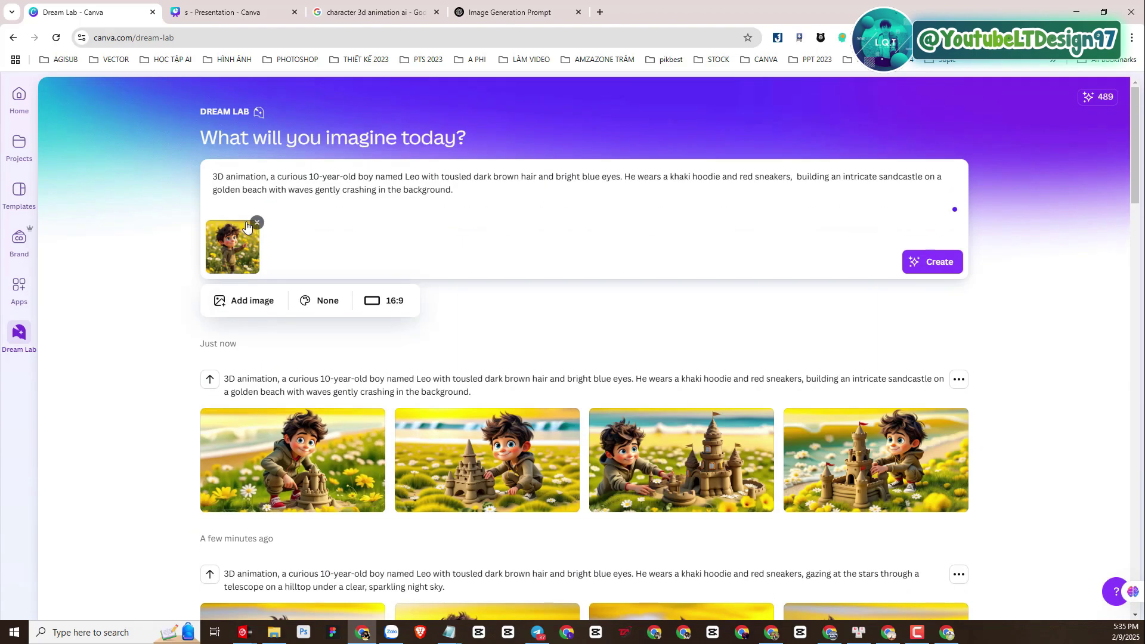
click(258, 223)
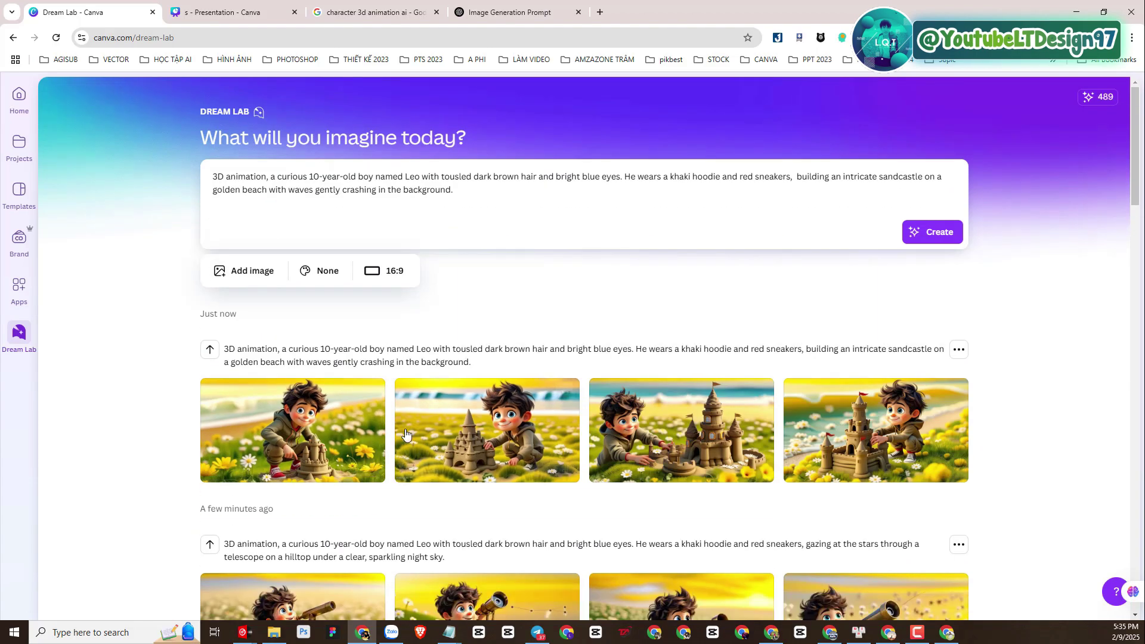
Reuse the earlier prompt about gazing at the stars through a telescope and generate images from it without a reference image
scroll(229, 359, down, 5)
scroll(229, 358, down, 2)
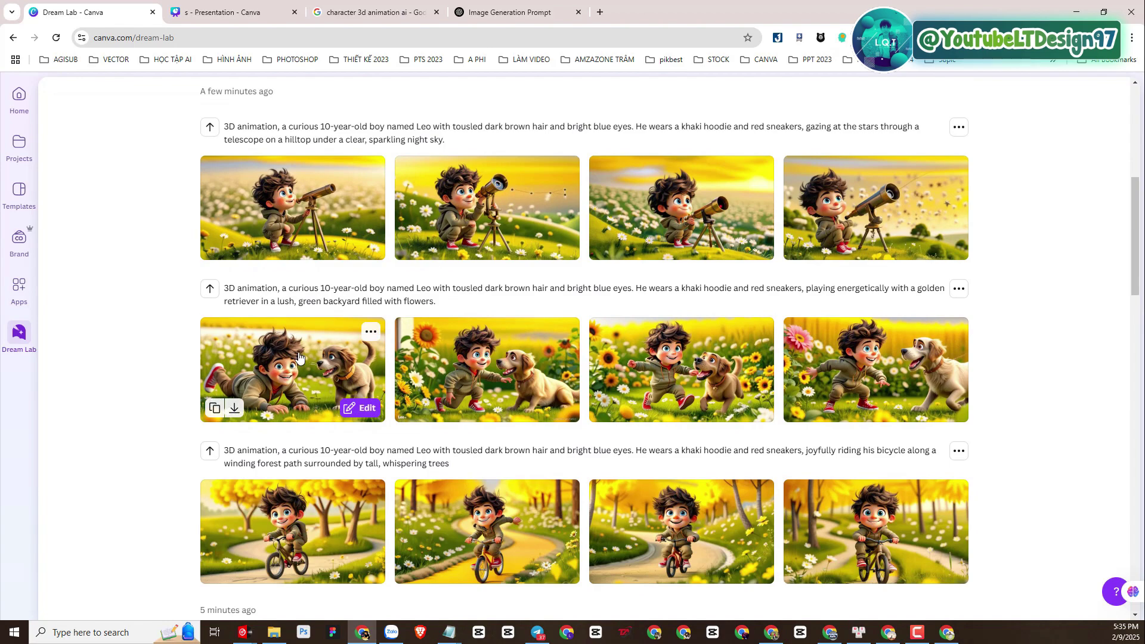
scroll(299, 356, up, 5)
scroll(300, 357, down, 1)
scroll(300, 357, up, 1)
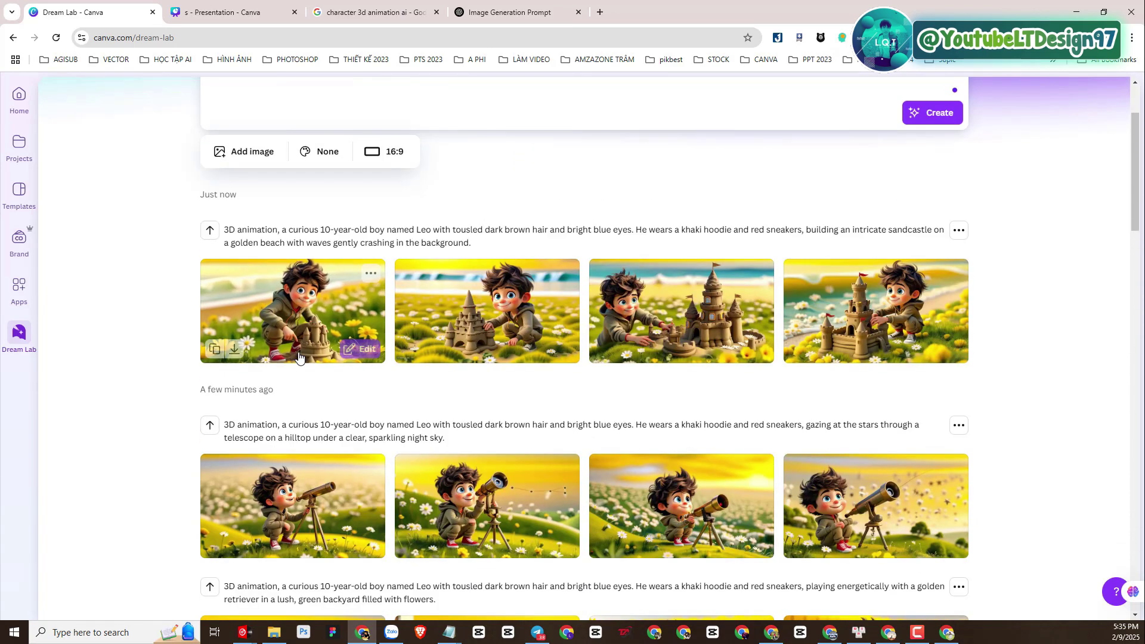
scroll(300, 357, down, 3)
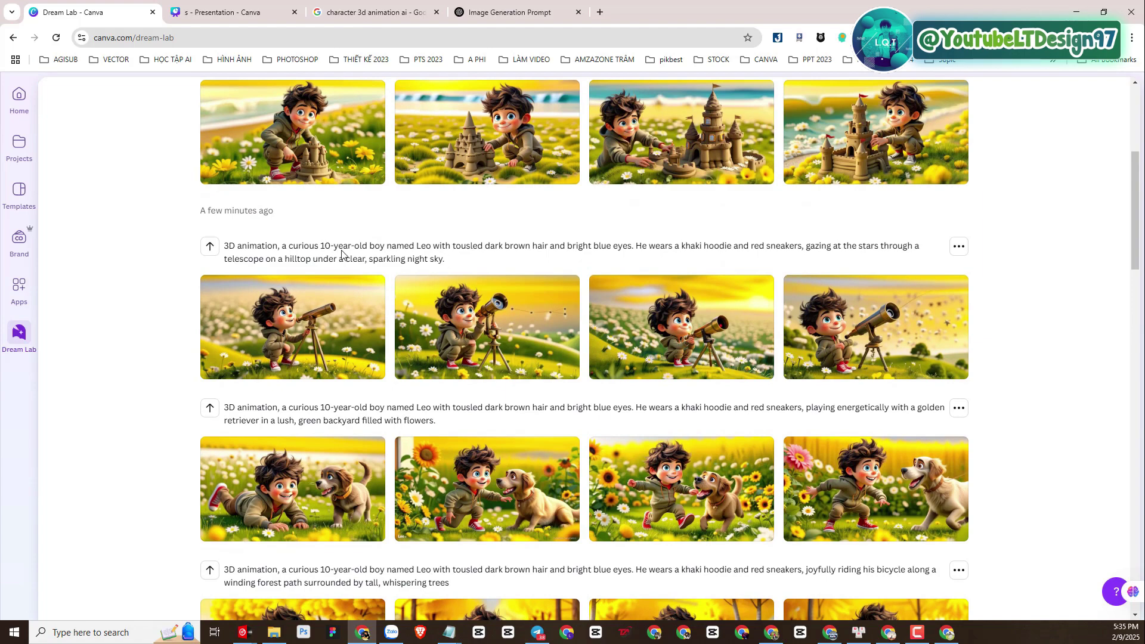
click(960, 250)
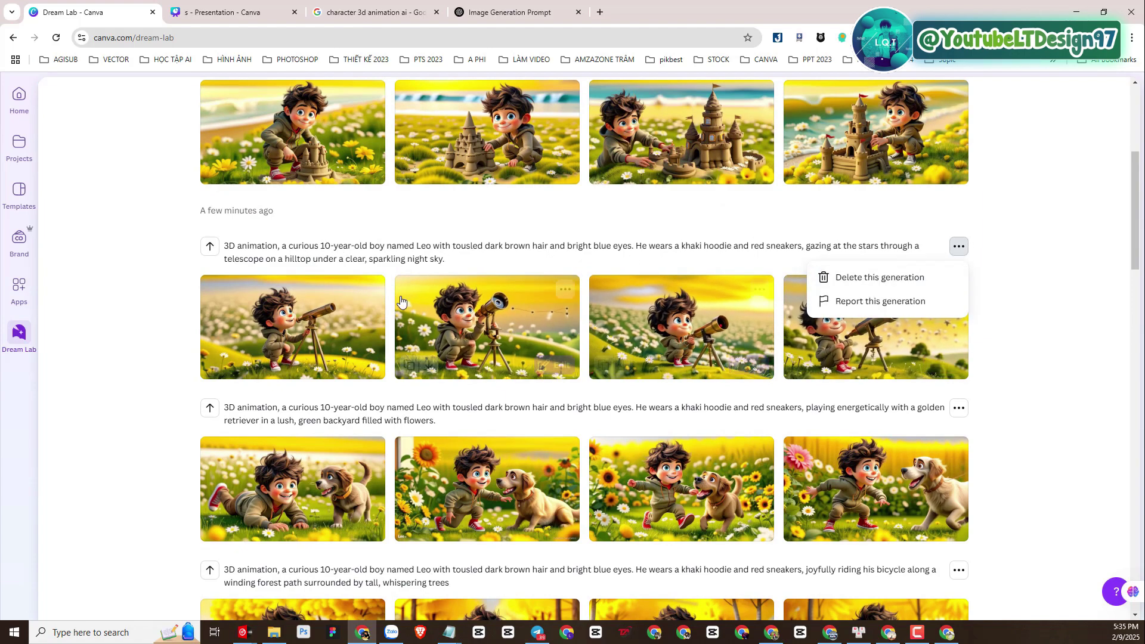
click(230, 252)
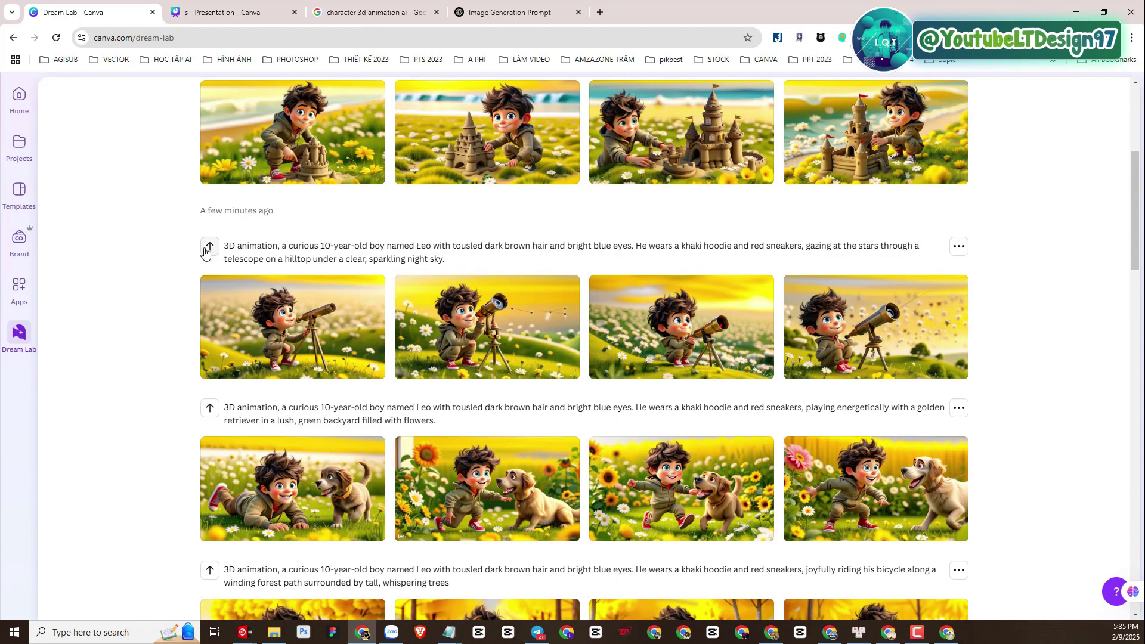
click(210, 247)
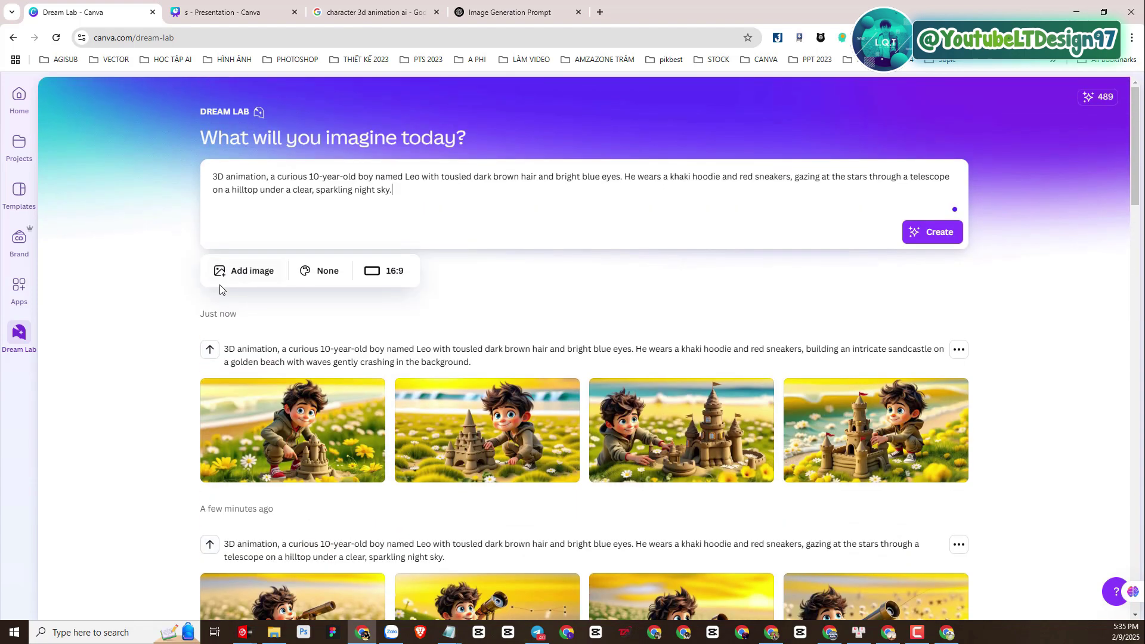
click(936, 229)
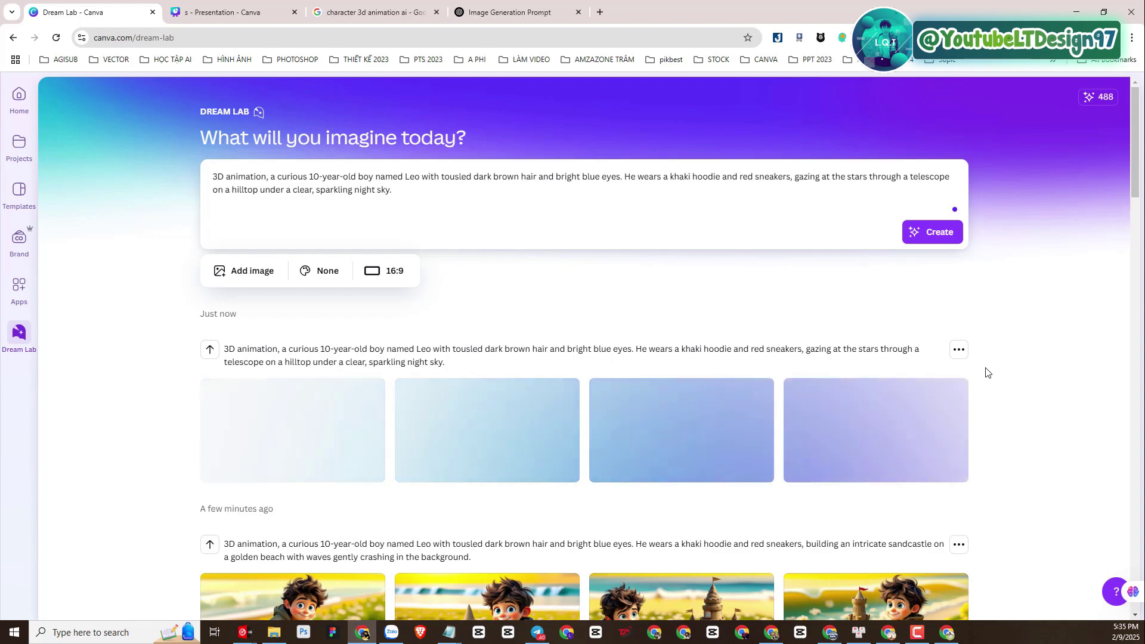
scroll(987, 373, down, 1)
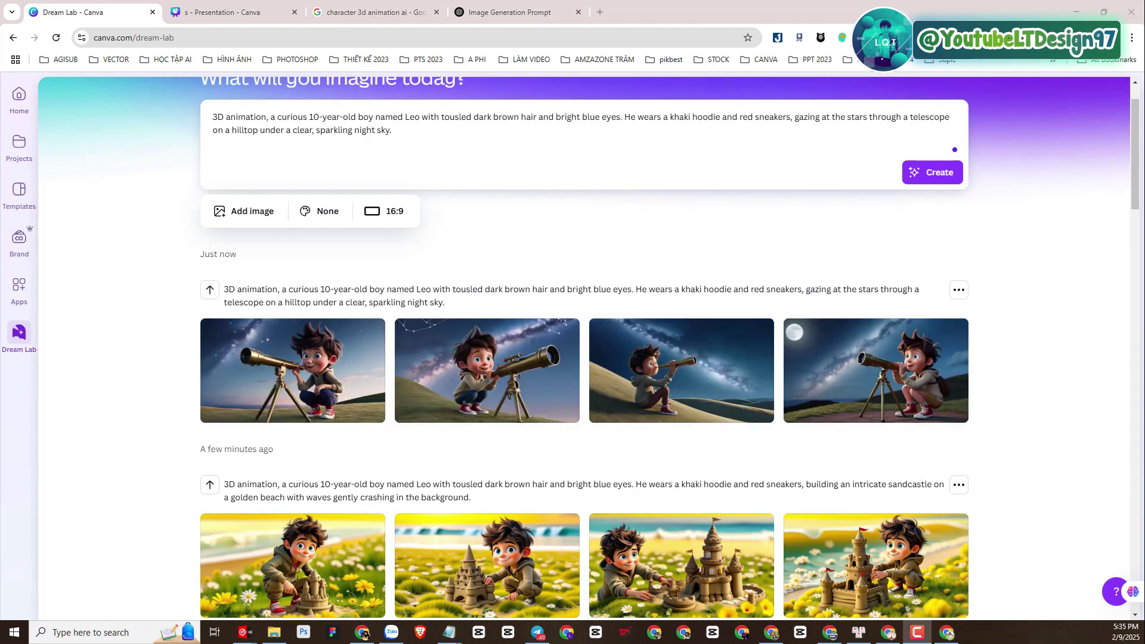
Examine the earlier sandcastle, telescope, retriever, bicycle, oak tree and kite results for character and style consistency
scroll(740, 358, down, 6)
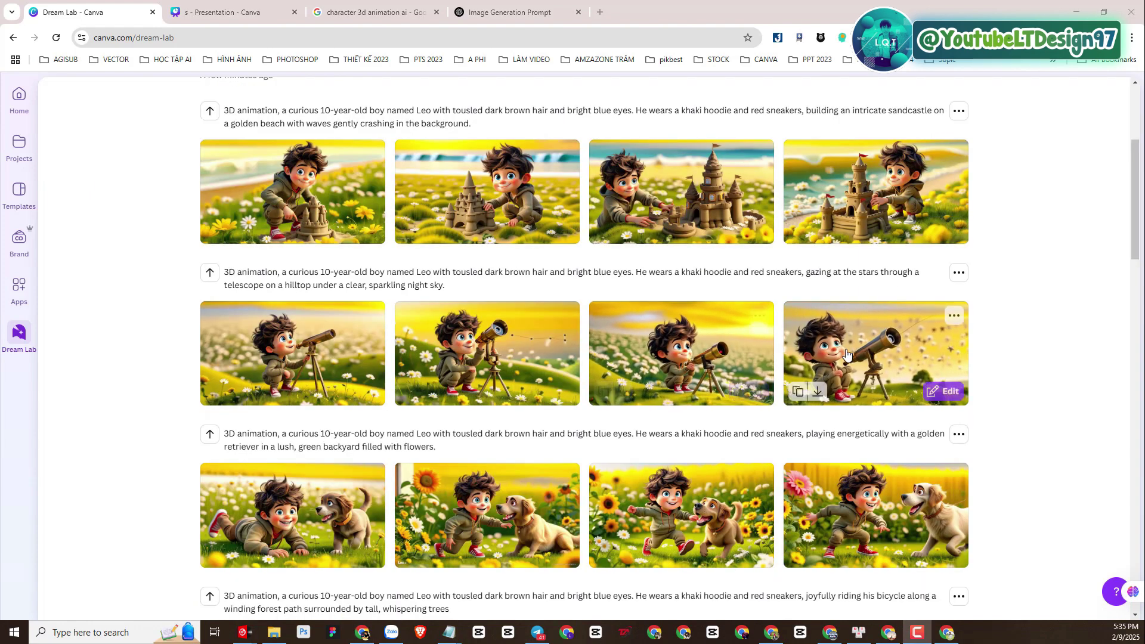
scroll(847, 356, down, 1)
scroll(847, 356, up, 1)
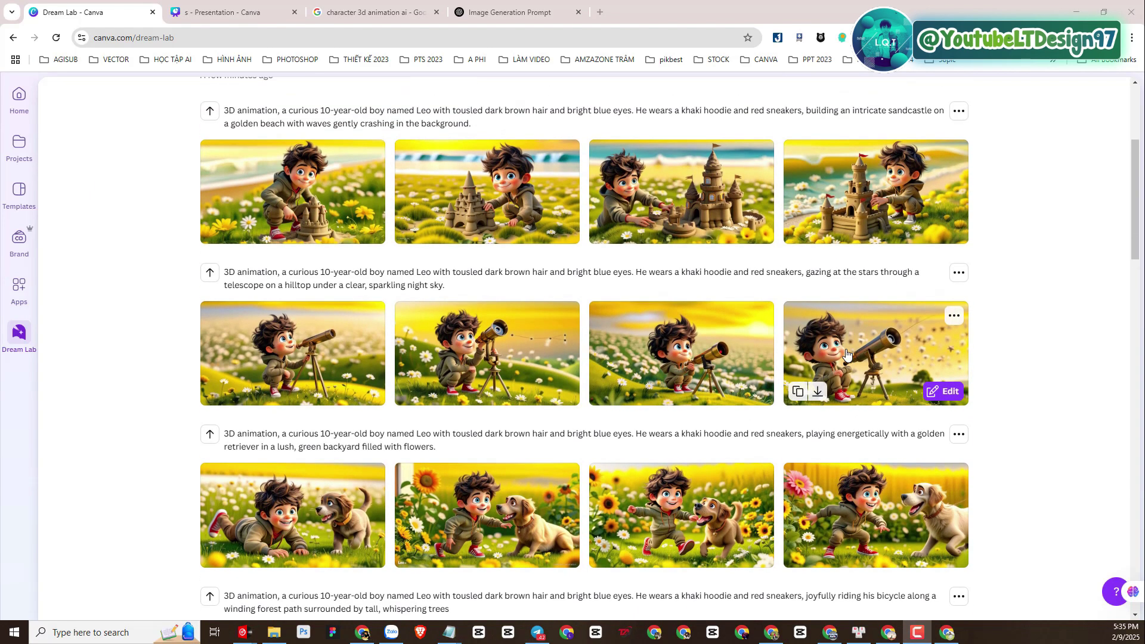
scroll(847, 356, up, 1)
scroll(847, 356, down, 4)
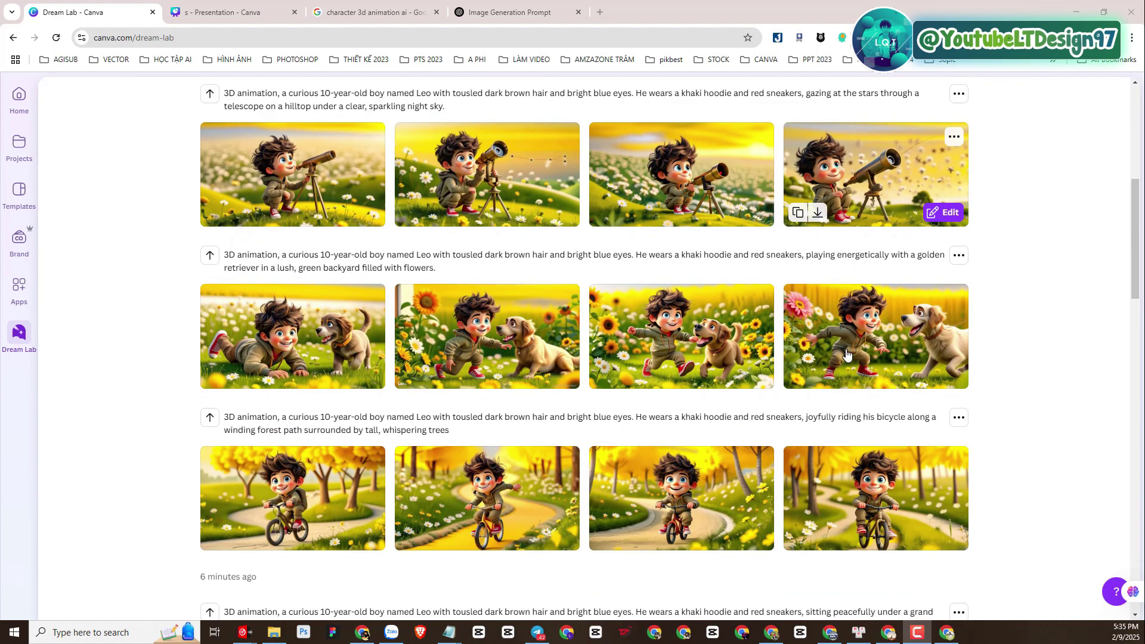
scroll(847, 356, down, 8)
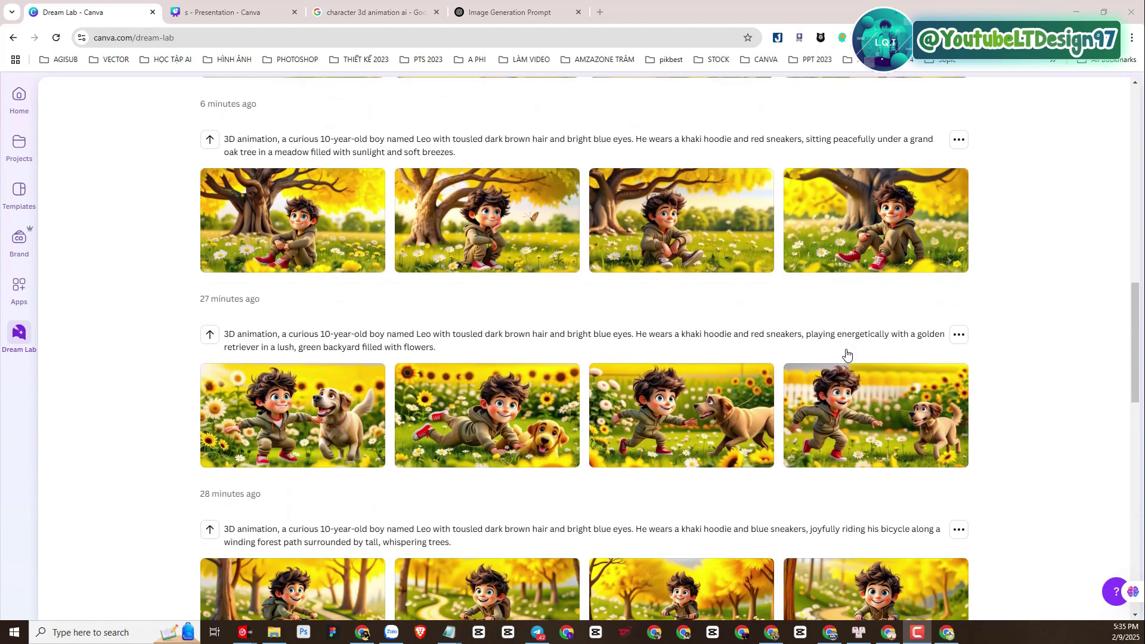
scroll(847, 356, down, 5)
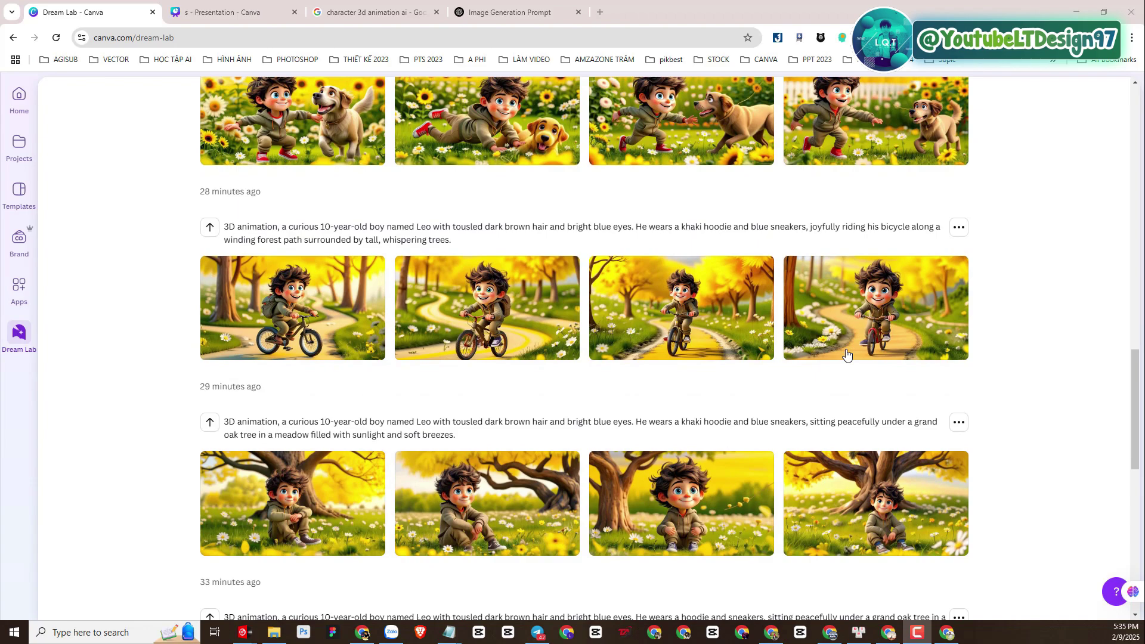
scroll(847, 356, down, 5)
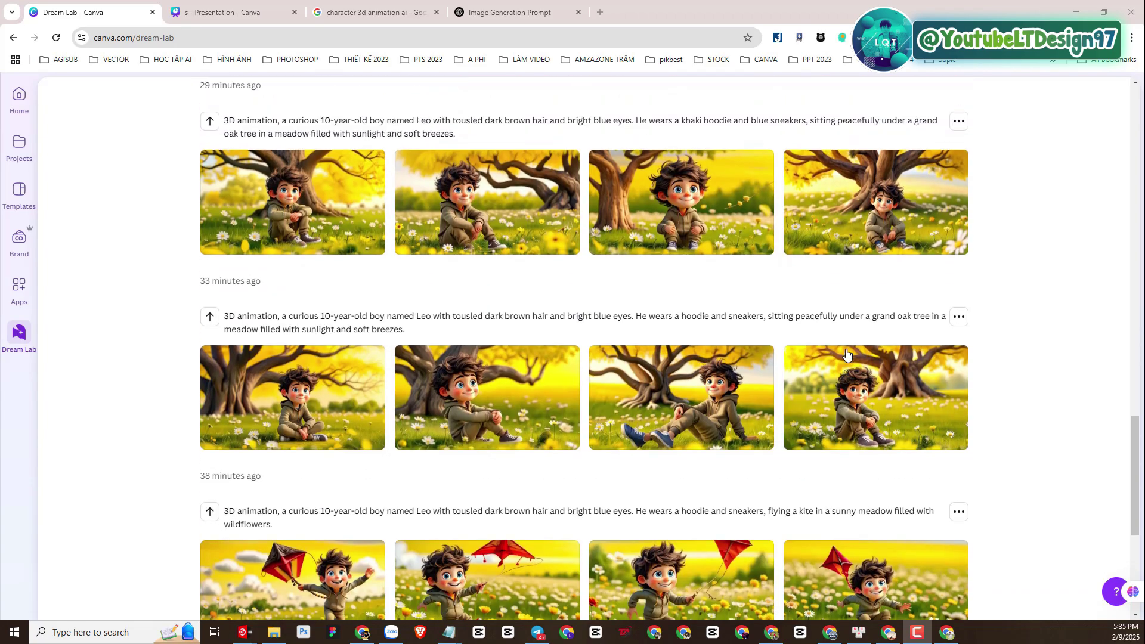